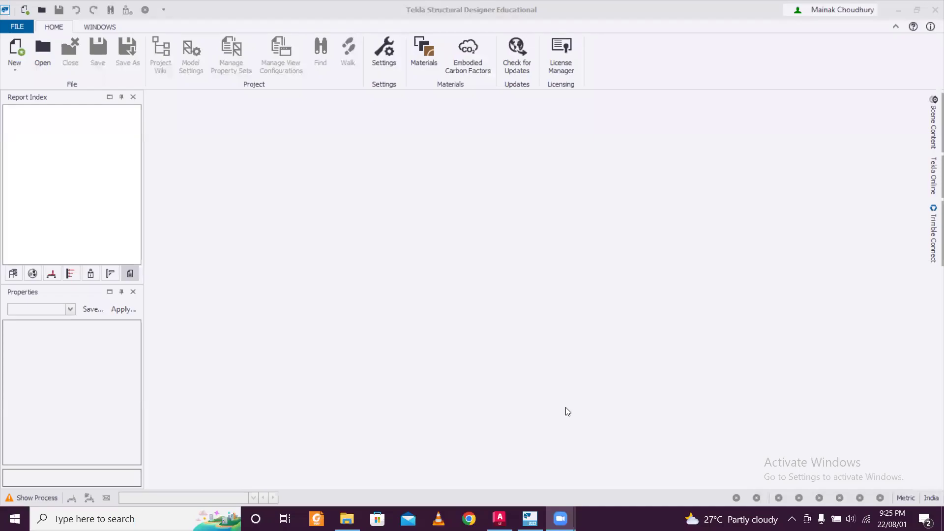
Step: Insert a construction level below Base and set its level to -1.9 m
{"action": "left_click", "coordinate": [565, 407]}
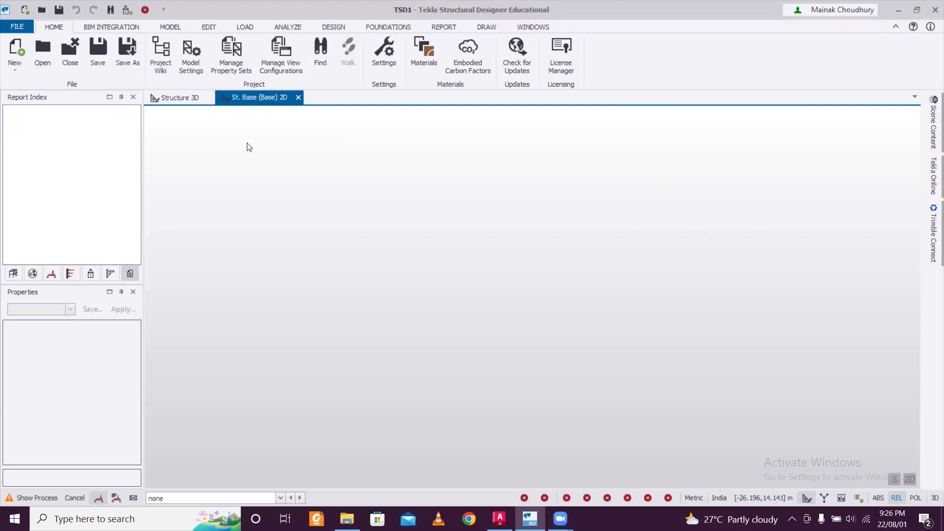
{"action": "left_click", "coordinate": [172, 27]}
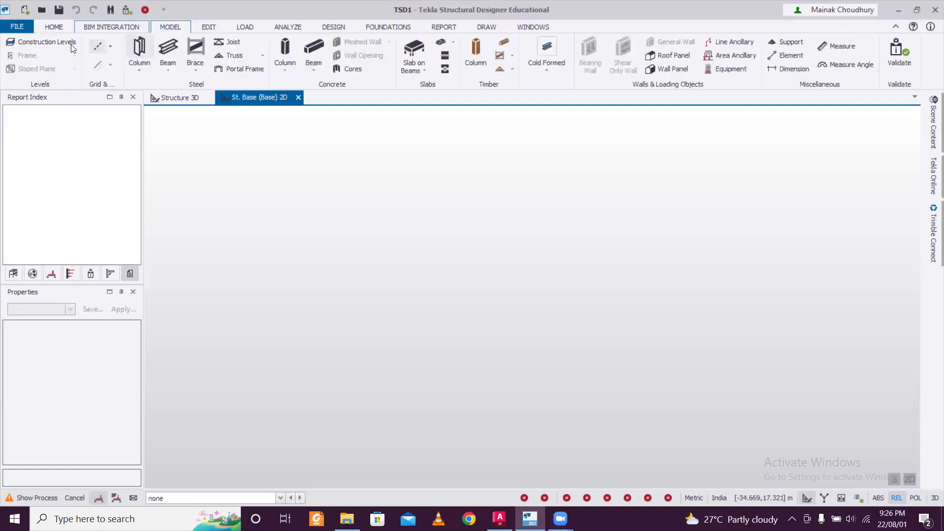
{"action": "left_click", "coordinate": [44, 42]}
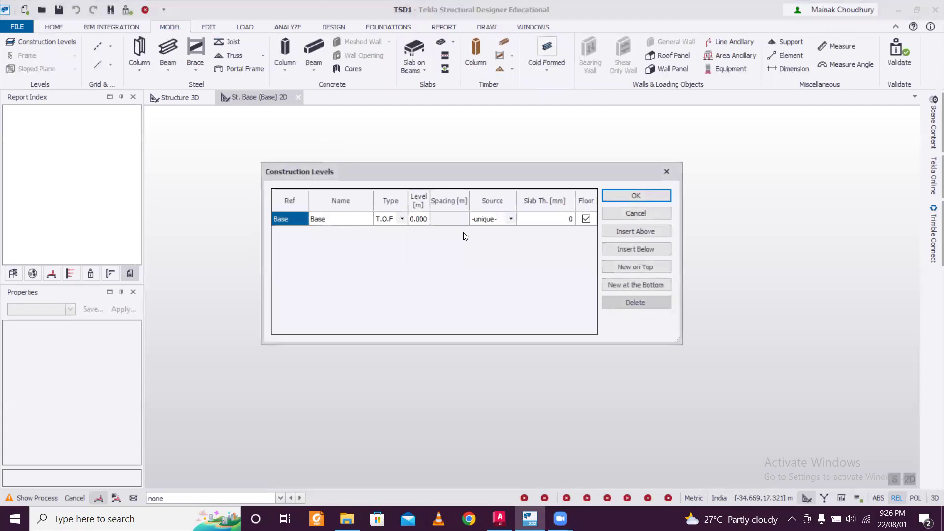
{"action": "left_click", "coordinate": [626, 252]}
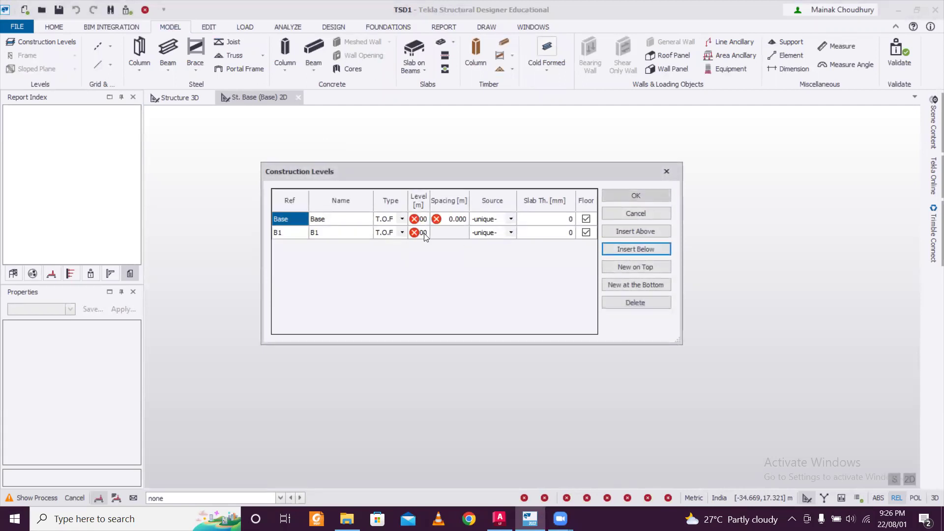
{"action": "left_click", "coordinate": [424, 233]}
{"action": "left_click", "coordinate": [425, 233]}
{"action": "type", "text": "1"}
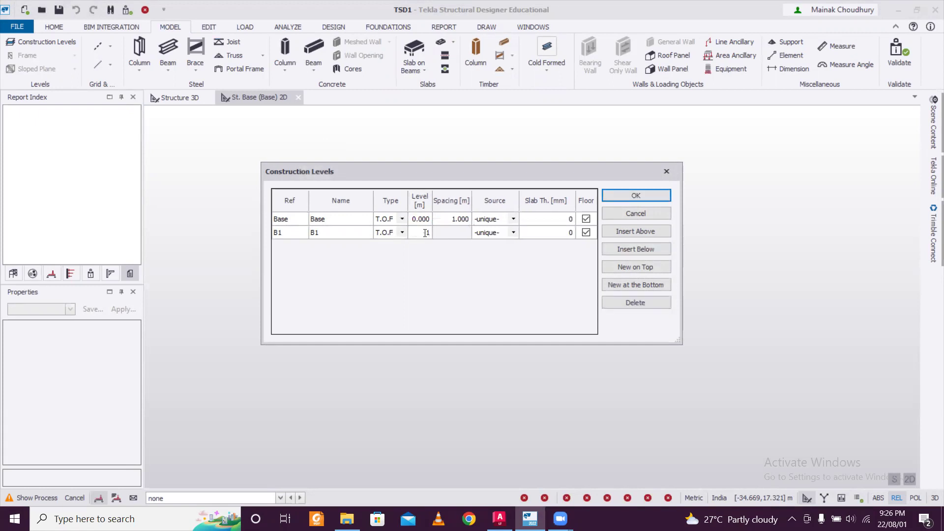
{"action": "type", "text": ".9"}
{"action": "left_click", "coordinate": [339, 236]}
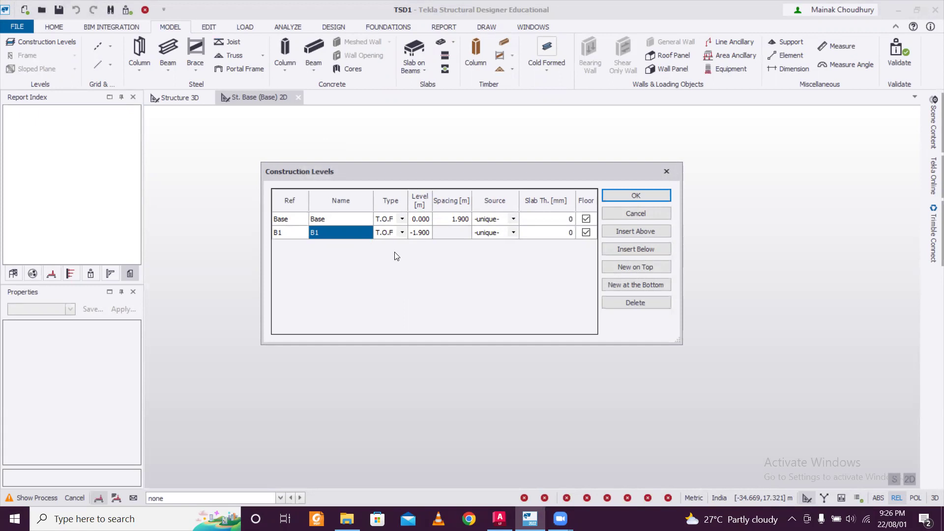
Step: Insert a construction level directly above Base with a spacing of 3.5 m
{"action": "left_click", "coordinate": [338, 220]}
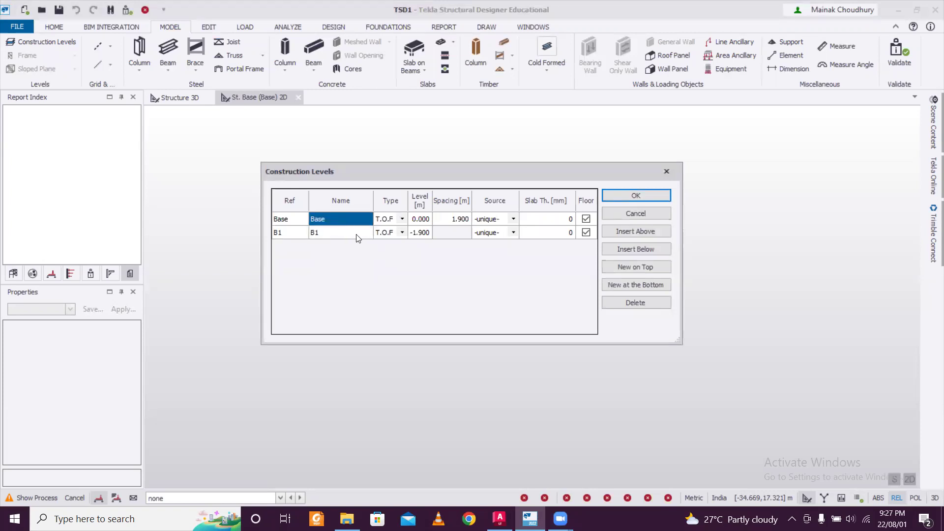
{"action": "left_click", "coordinate": [357, 233]}
{"action": "left_click", "coordinate": [347, 224]}
{"action": "left_click", "coordinate": [647, 234]}
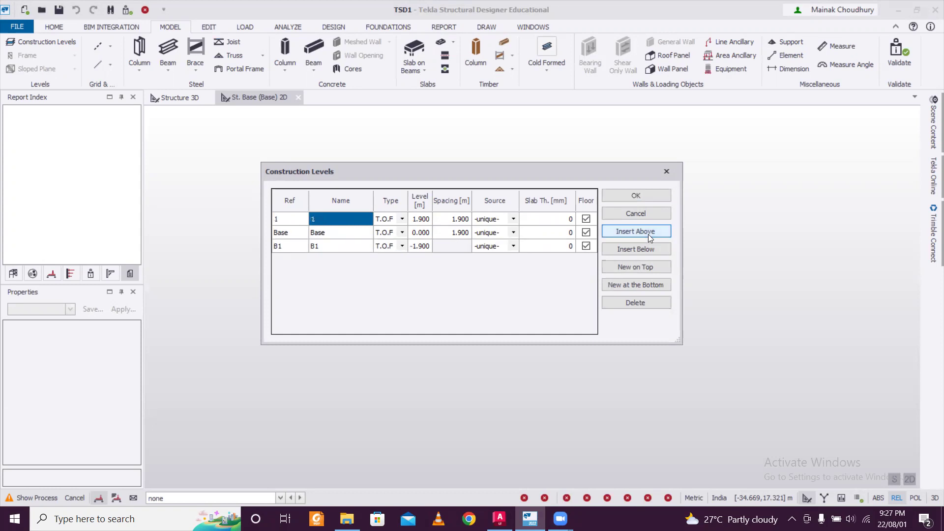
{"action": "left_click", "coordinate": [453, 219]}
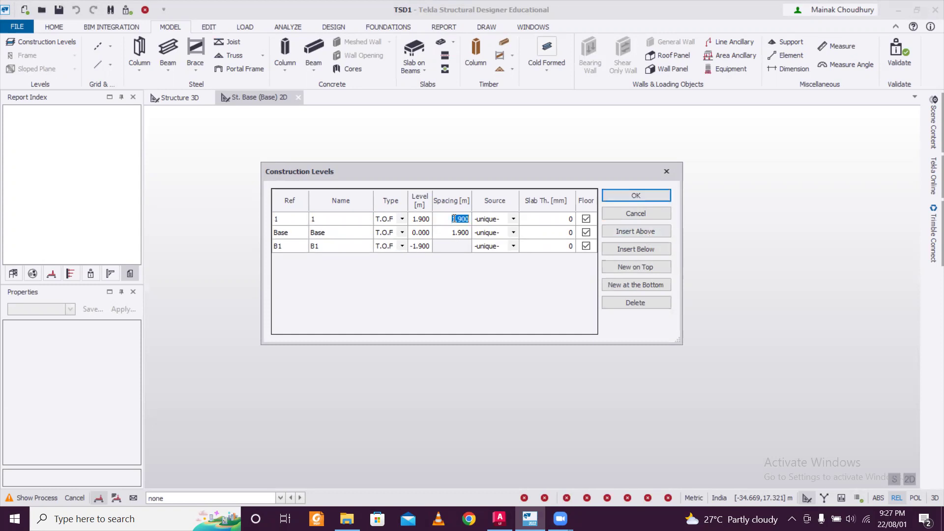
{"action": "type", "text": "3.5"}
{"action": "left_click", "coordinate": [346, 219]}
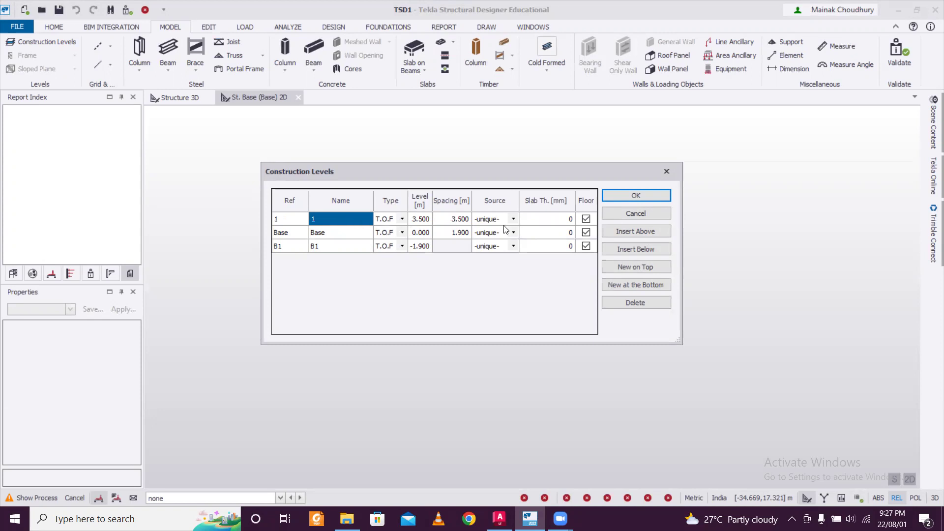
Step: Change the type of construction level 1 to T.O.S
{"action": "left_click", "coordinate": [402, 219]}
{"action": "left_click", "coordinate": [402, 220]}
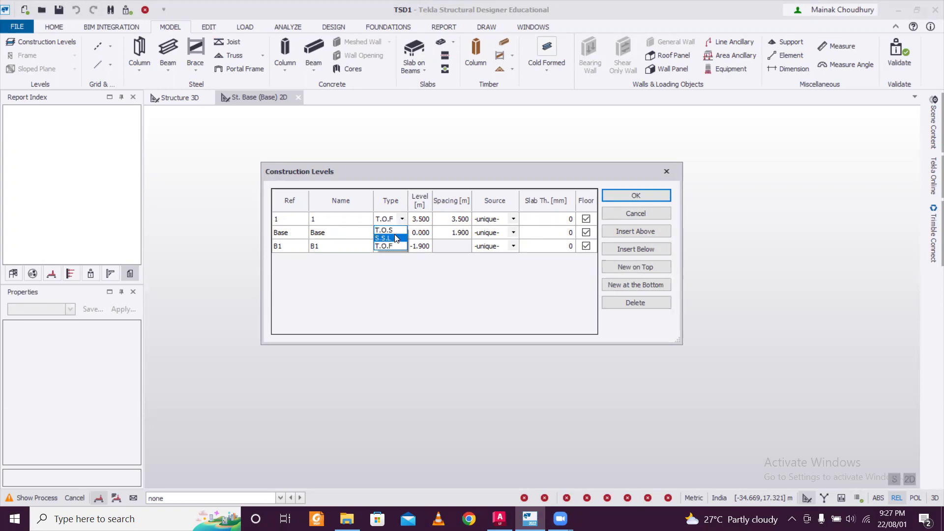
{"action": "left_click", "coordinate": [394, 233]}
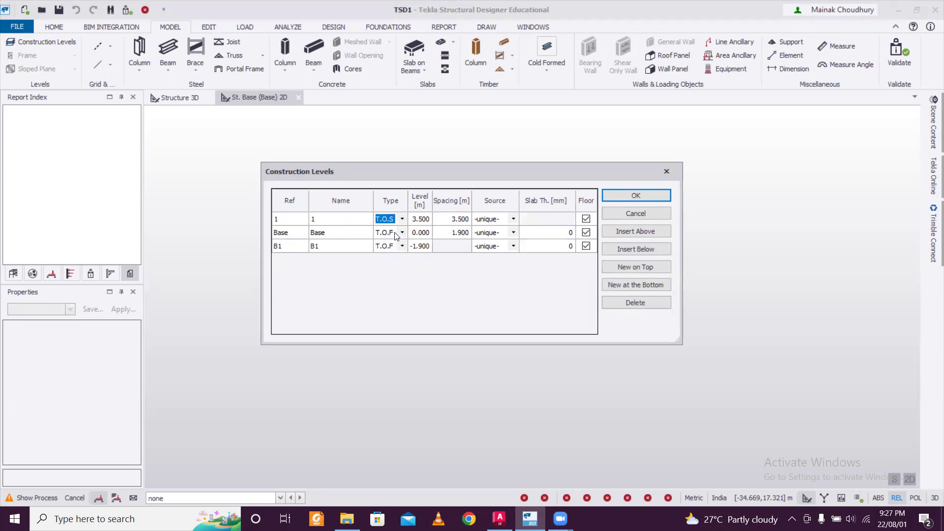
Step: Insert a construction level above level 1 with a spacing of 1.5 m and accept the construction levels
{"action": "key", "text": "shift+Tab"}
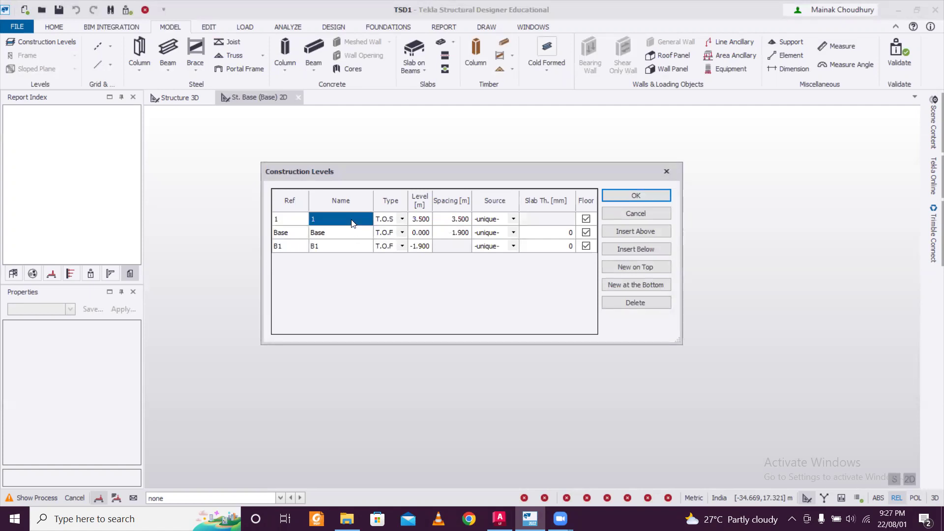
{"action": "left_click", "coordinate": [628, 233]}
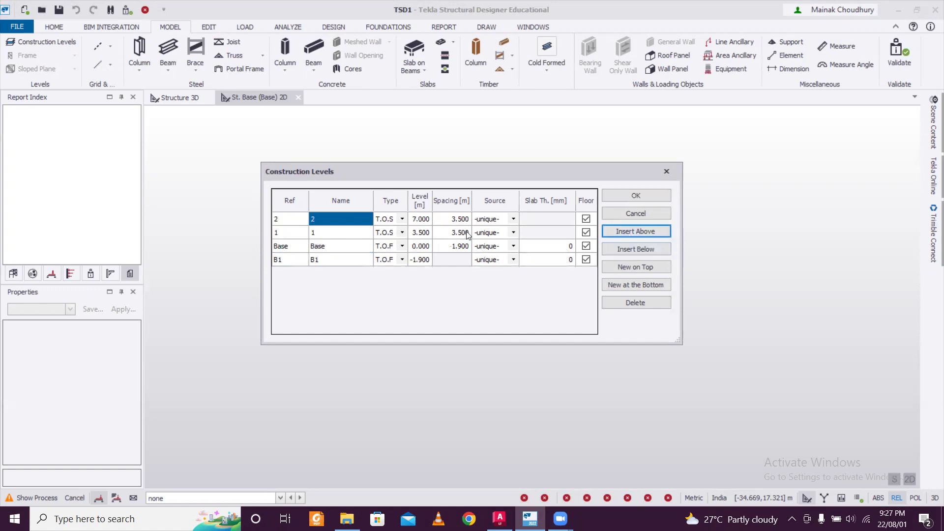
{"action": "left_click", "coordinate": [452, 221]}
{"action": "left_click", "coordinate": [452, 219]}
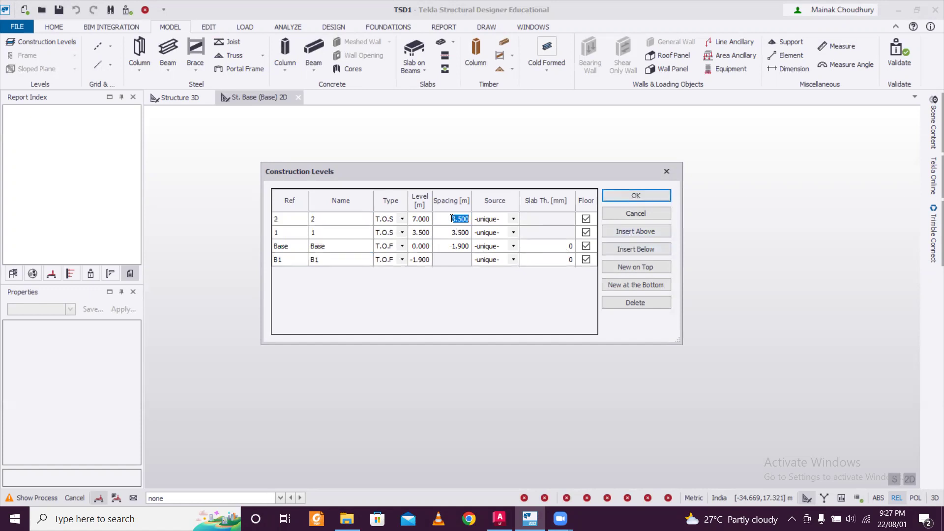
{"action": "type", "text": "1.5"}
{"action": "left_click", "coordinate": [347, 220]}
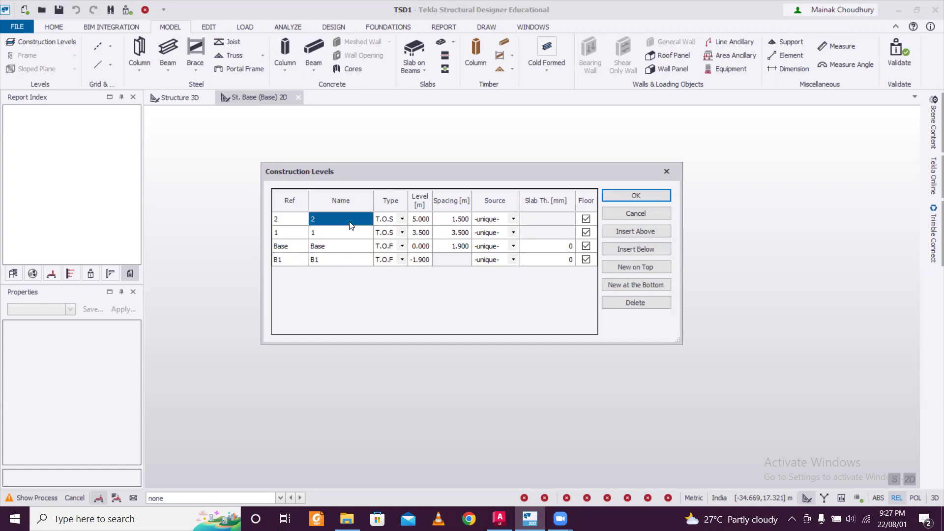
{"action": "left_click", "coordinate": [656, 198]}
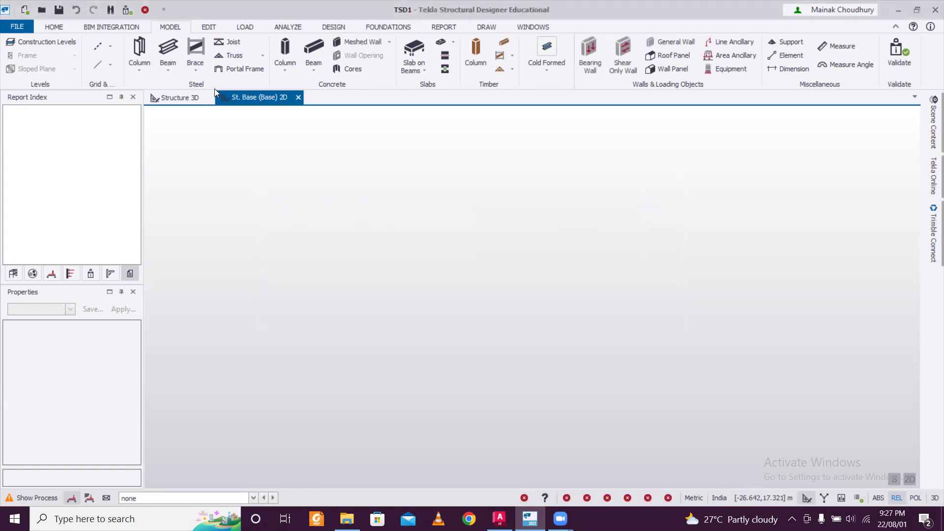
{"action": "left_click", "coordinate": [183, 97]}
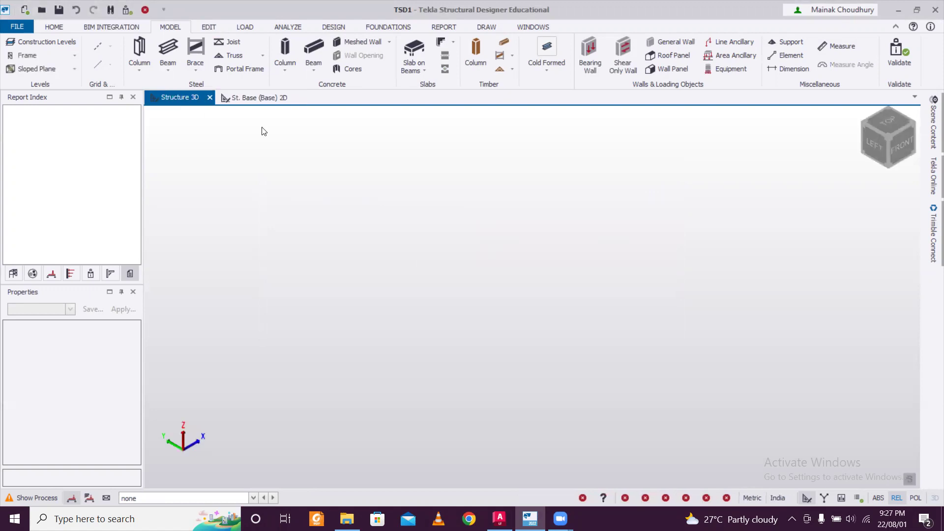
{"action": "left_click", "coordinate": [261, 97]}
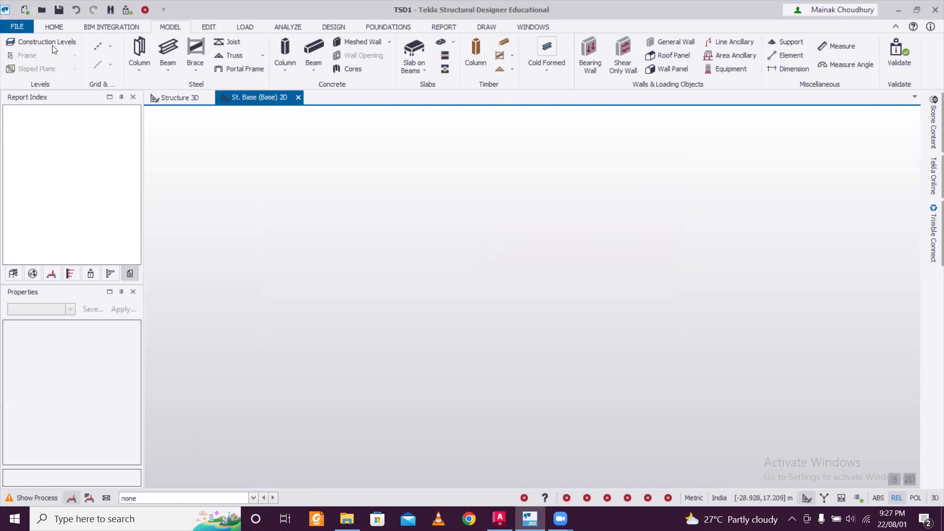
Step: Start rectangular grid AG 1 on all levels with its origin at 0, 0, generating all lines in DashDot style
{"action": "left_click", "coordinate": [110, 46]}
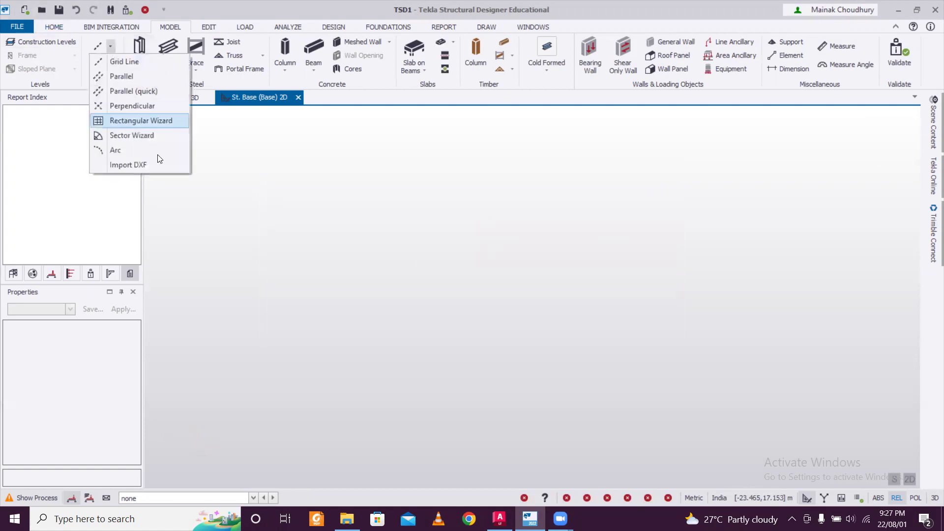
{"action": "left_click", "coordinate": [147, 121]}
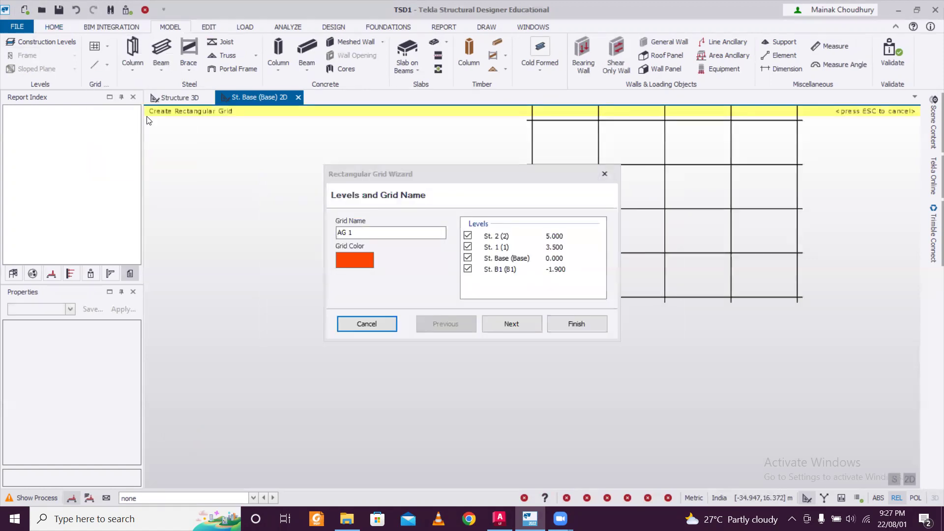
{"action": "left_click", "coordinate": [507, 325]}
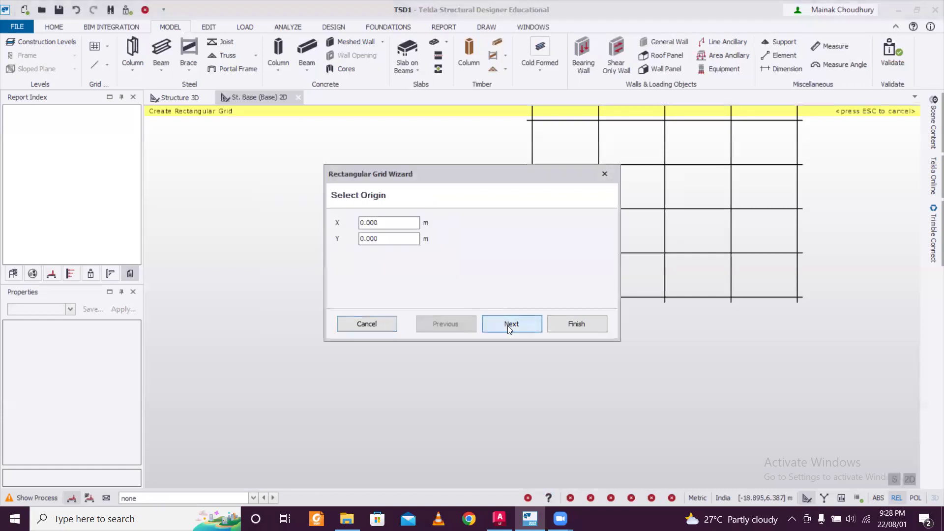
{"action": "left_click", "coordinate": [507, 325]}
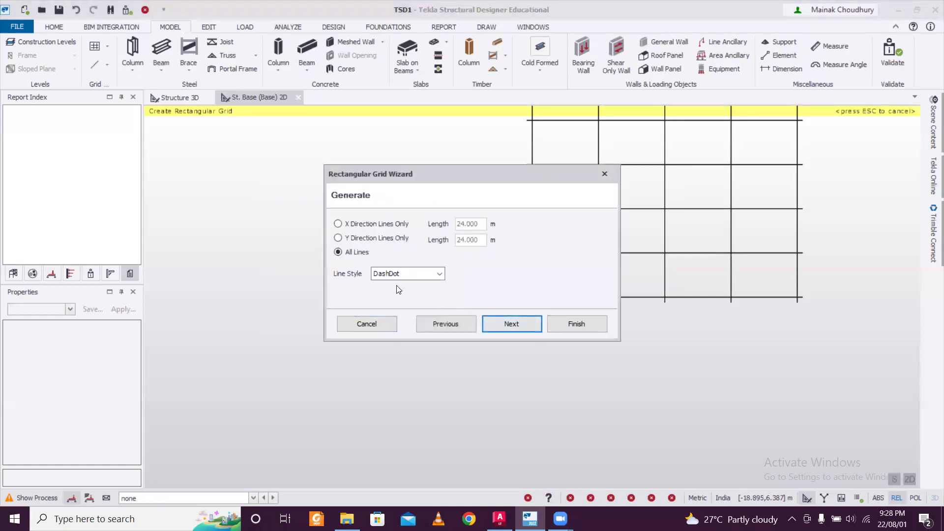
{"action": "left_click", "coordinate": [506, 325]}
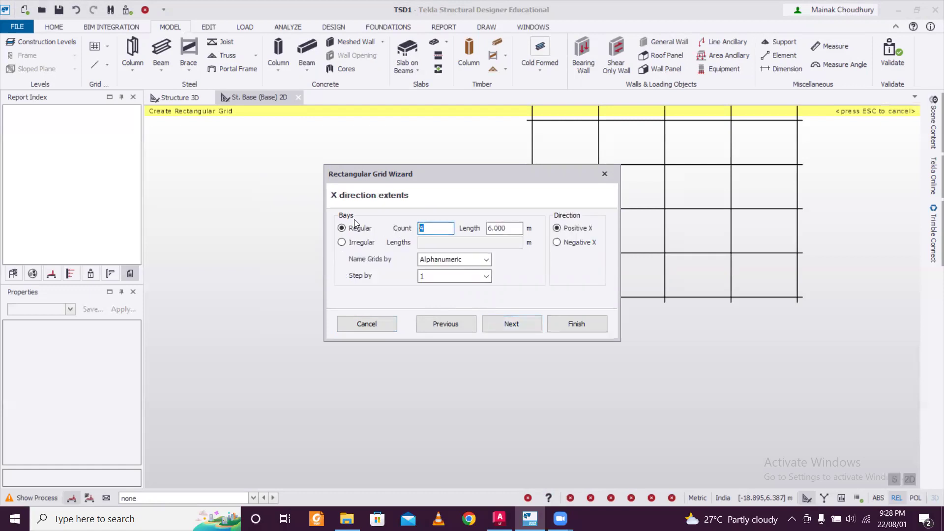
Step: Define the grid's X direction extents as 1 regular bay with a length of 6.5 m
{"action": "type", "text": "1"}
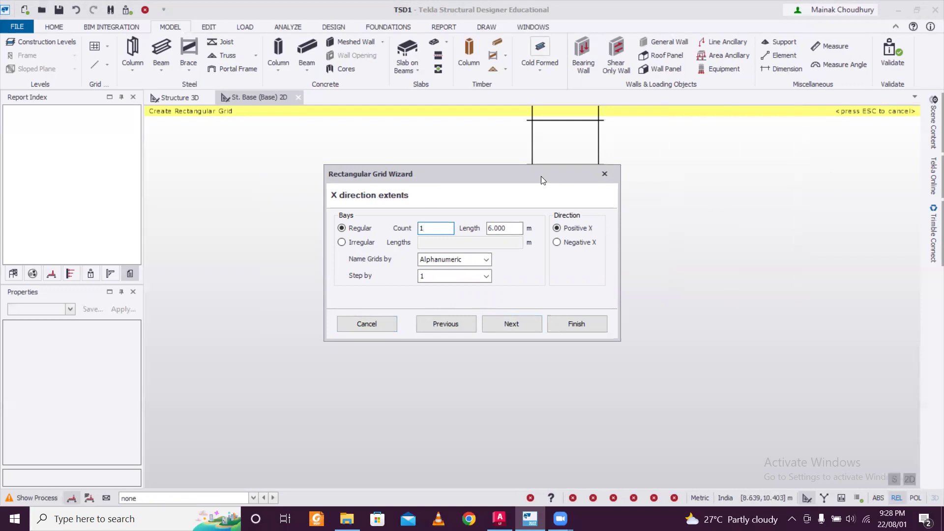
{"action": "left_click_drag", "start_coordinate": [540, 176], "coordinate": [379, 178]}
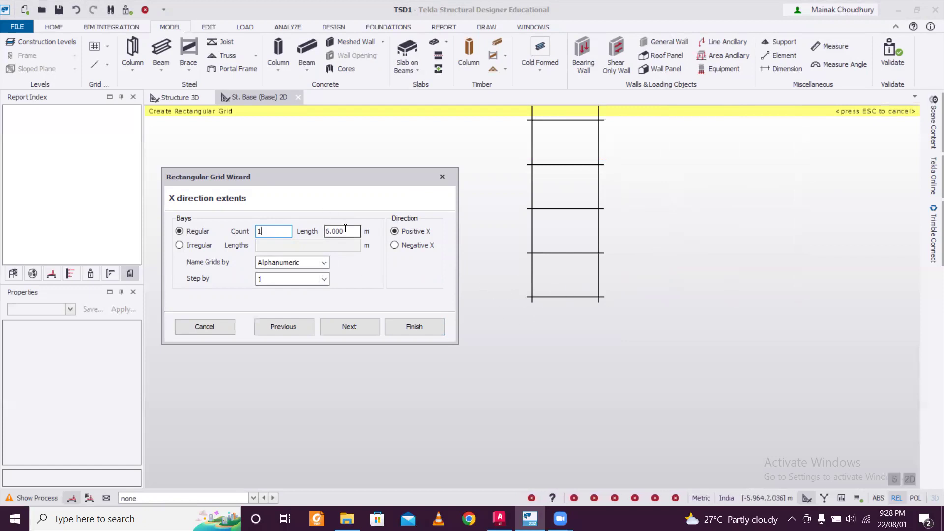
{"action": "key", "text": "Tab"}
{"action": "type", "text": "6.5"}
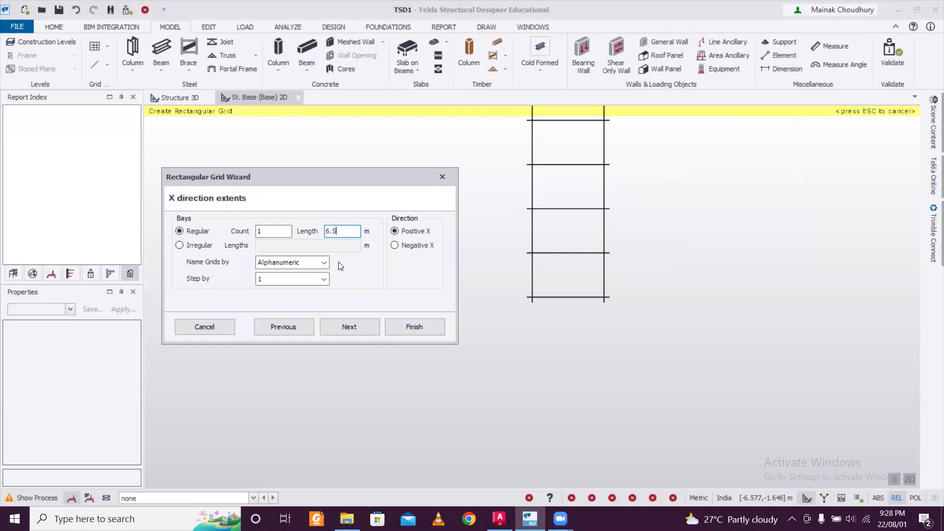
{"action": "left_click", "coordinate": [348, 322]}
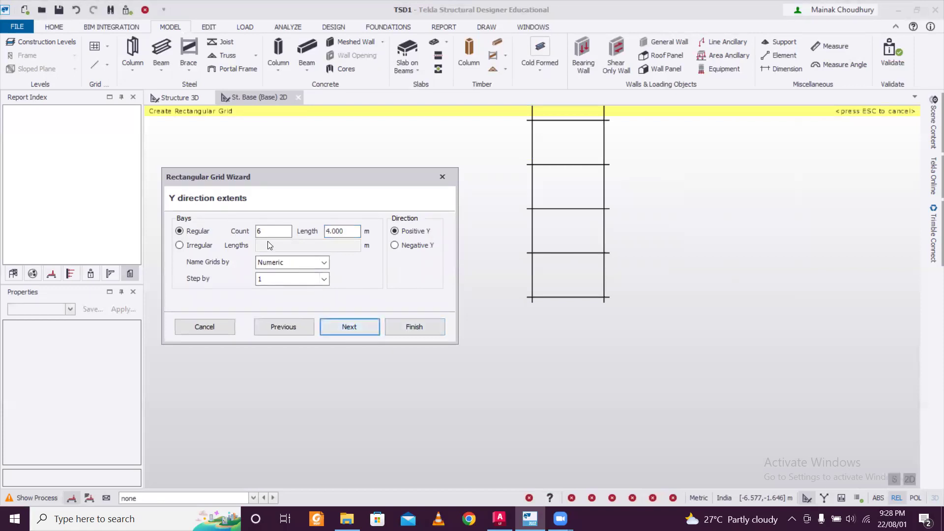
Step: Set the number of regular bays in the grid's Y direction to 9
{"action": "scroll", "coordinate": [522, 288], "scroll_direction": "down", "scroll_amount": 3}
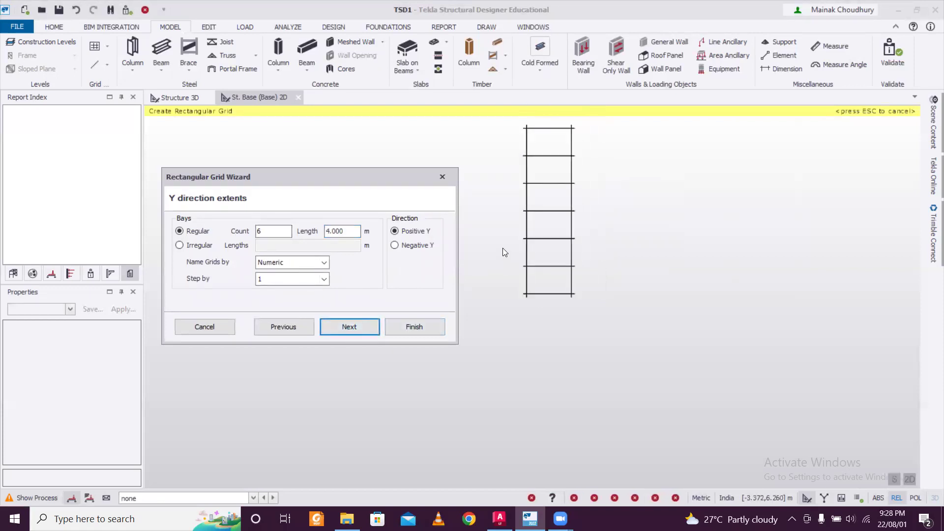
{"action": "middle_click_drag", "start_coordinate": [500, 223], "coordinate": [508, 307]}
{"action": "scroll", "coordinate": [509, 311], "scroll_direction": "up", "scroll_amount": 1}
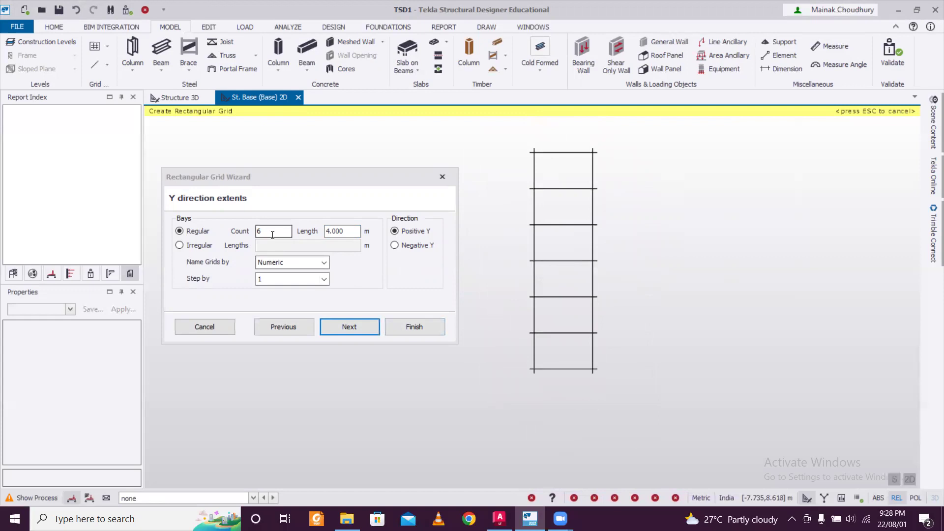
{"action": "double_click", "coordinate": [256, 230]}
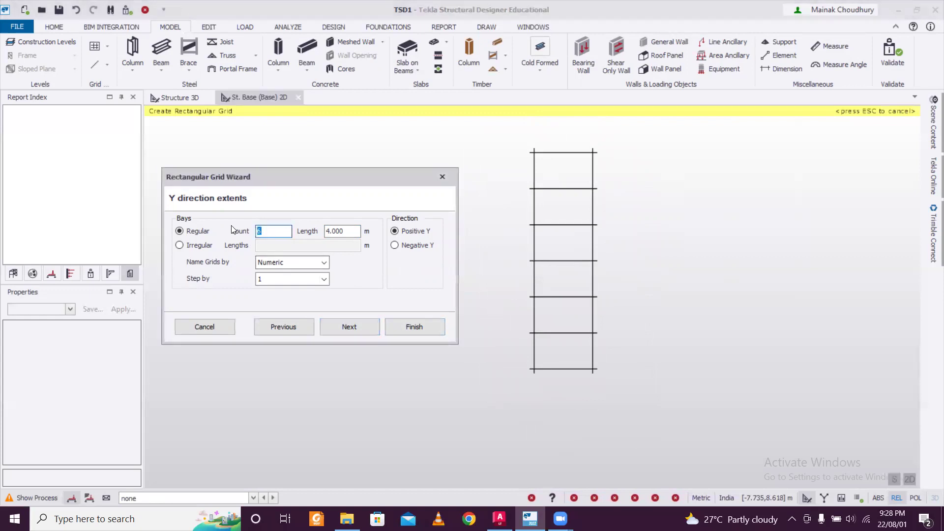
{"action": "type", "text": "5"}
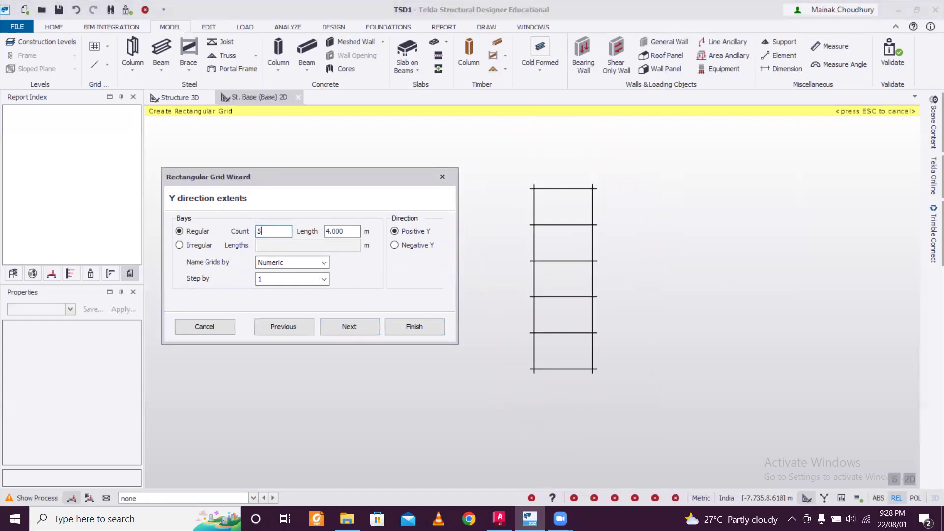
{"action": "left_click_drag", "start_coordinate": [265, 232], "coordinate": [207, 213]}
{"action": "type", "text": "9"}
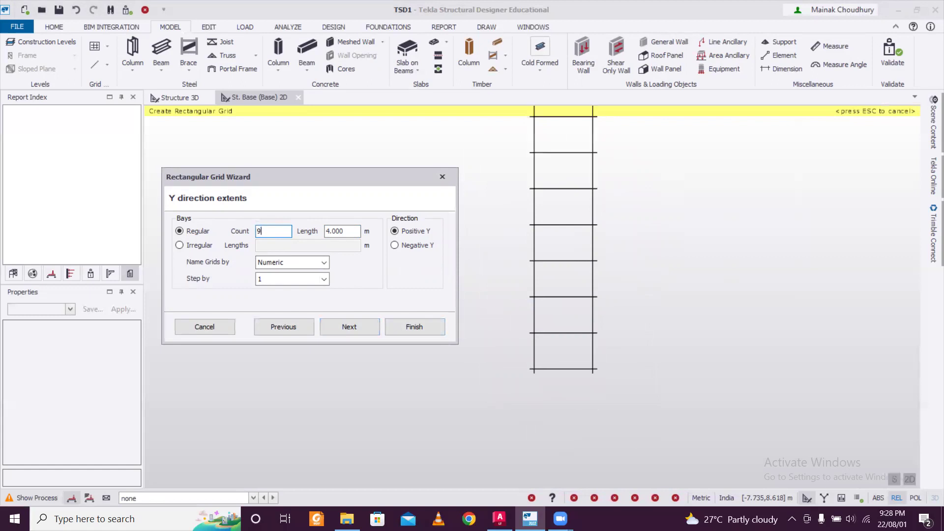
{"action": "scroll", "coordinate": [579, 248], "scroll_direction": "down", "scroll_amount": 1}
{"action": "scroll", "coordinate": [579, 247], "scroll_direction": "down", "scroll_amount": 4}
{"action": "middle_click_drag", "start_coordinate": [613, 212], "coordinate": [586, 257]}
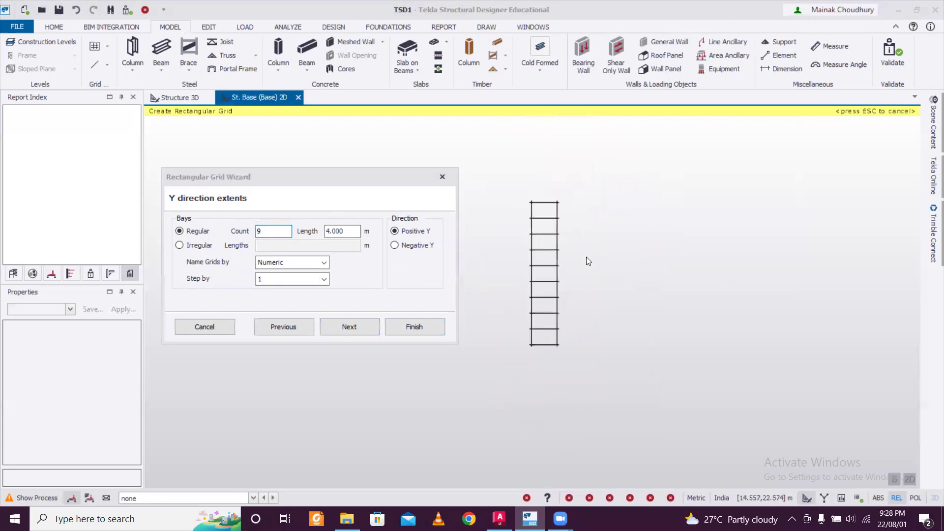
{"action": "scroll", "coordinate": [532, 271], "scroll_direction": "up", "scroll_amount": 2}
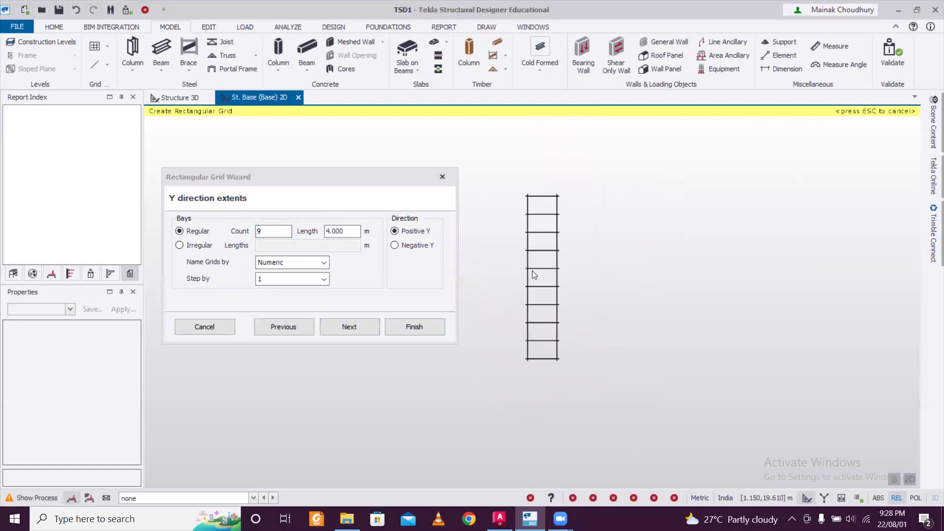
Step: Finish the rectangular grid with a 90° rotation relative to the X axis and check it in the 3D structure view
{"action": "left_click", "coordinate": [349, 325]}
{"action": "left_click", "coordinate": [350, 324]}
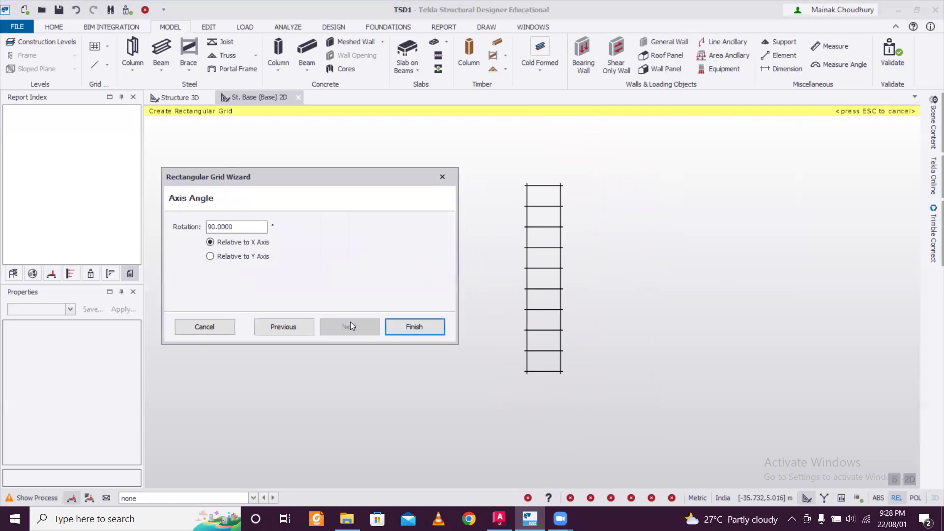
{"action": "left_click", "coordinate": [414, 327]}
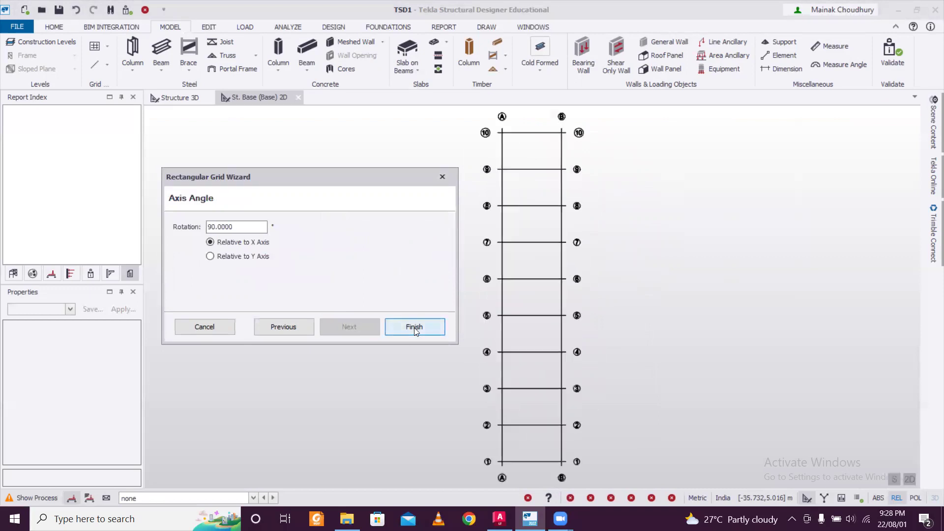
{"action": "scroll", "coordinate": [644, 253], "scroll_direction": "up", "scroll_amount": 3}
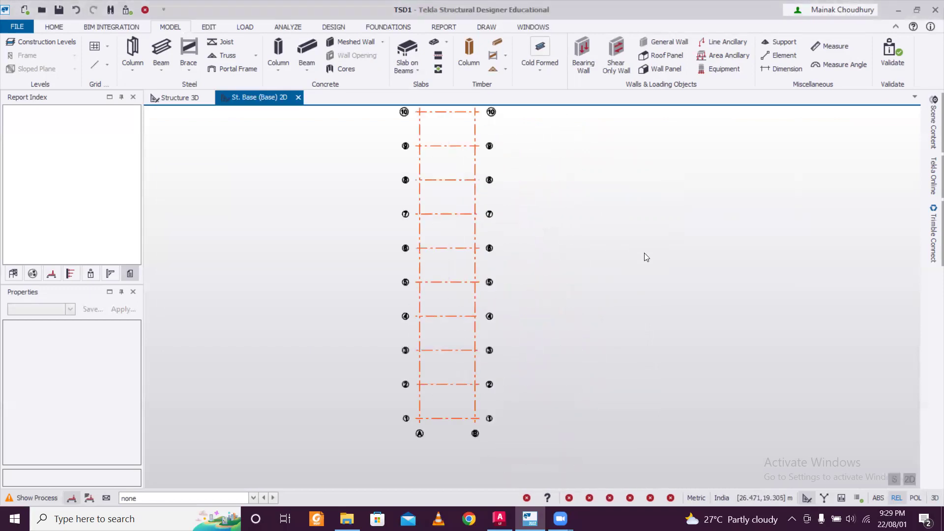
{"action": "scroll", "coordinate": [644, 254], "scroll_direction": "down", "scroll_amount": 2}
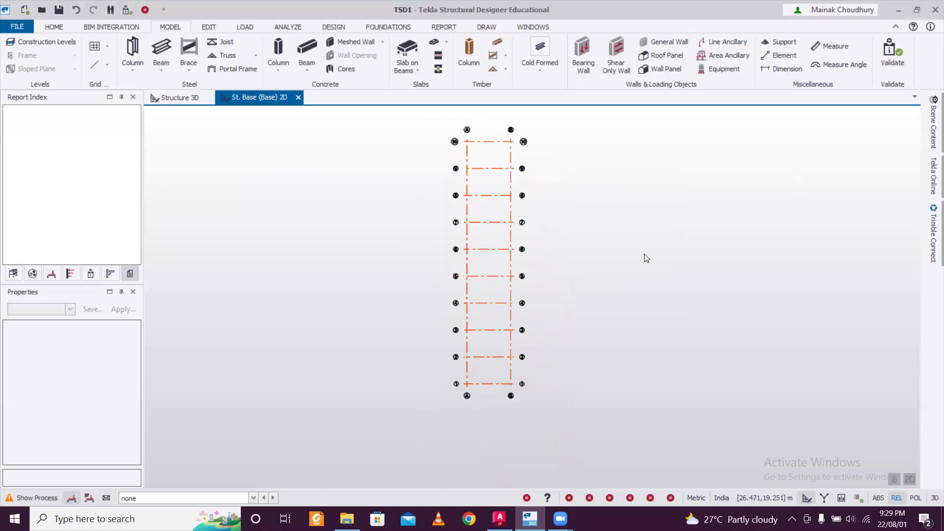
{"action": "left_click", "coordinate": [173, 99]}
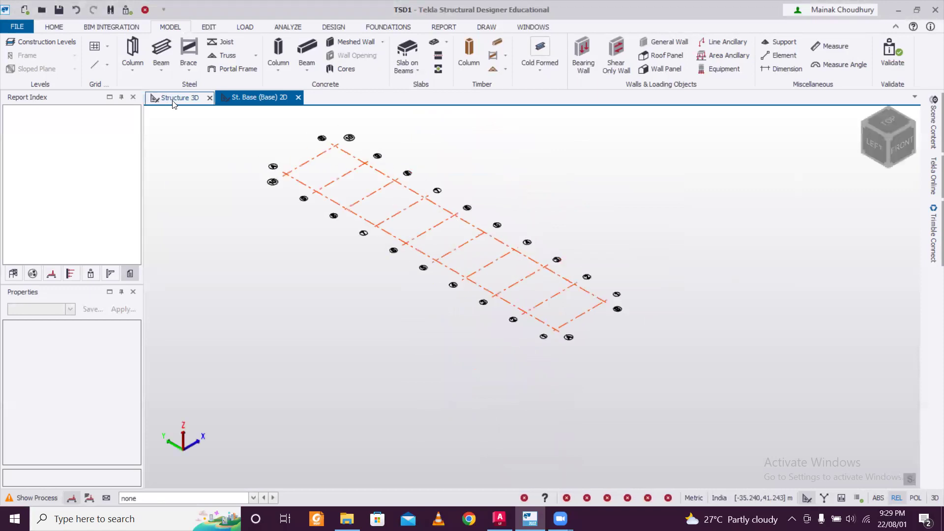
{"action": "left_click", "coordinate": [268, 97]}
{"action": "scroll", "coordinate": [621, 381], "scroll_direction": "up", "scroll_amount": 3}
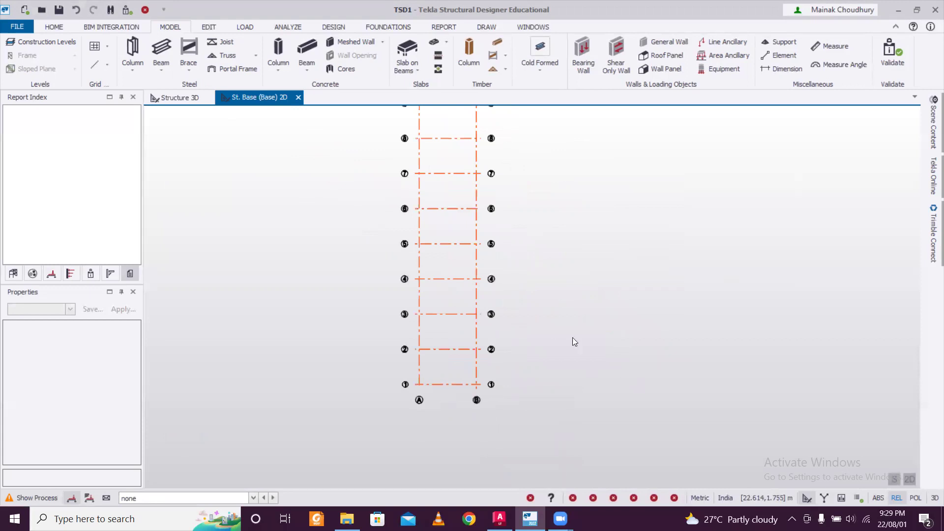
{"action": "mouse_move", "coordinate": [421, 269]}
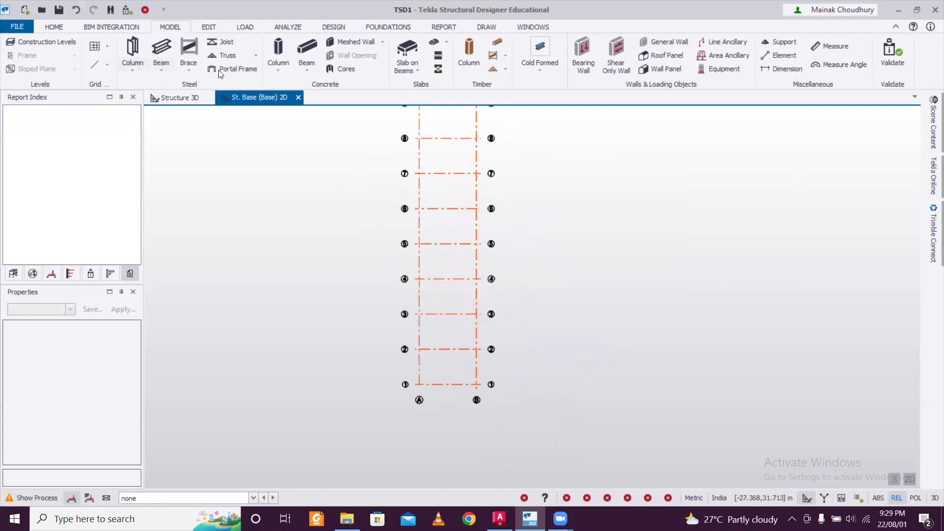
{"action": "left_click", "coordinate": [255, 55]}
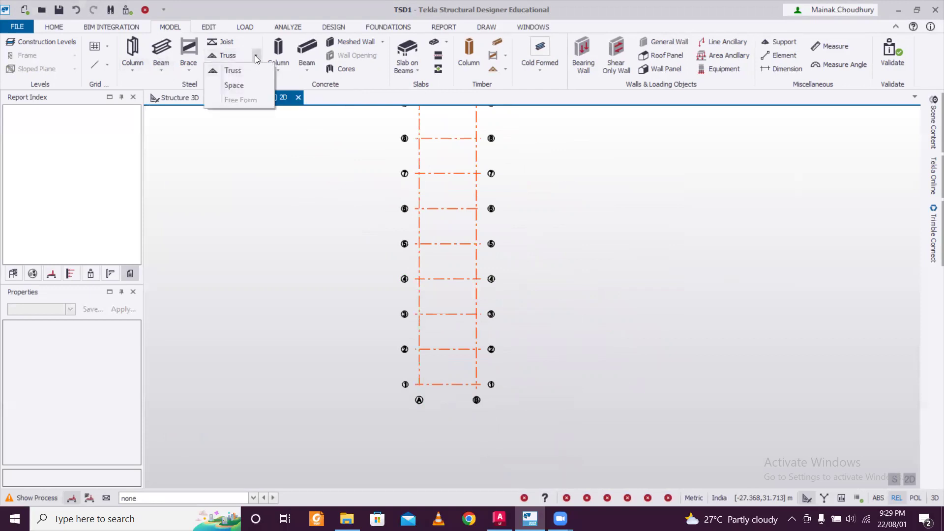
{"action": "left_click", "coordinate": [250, 69]}
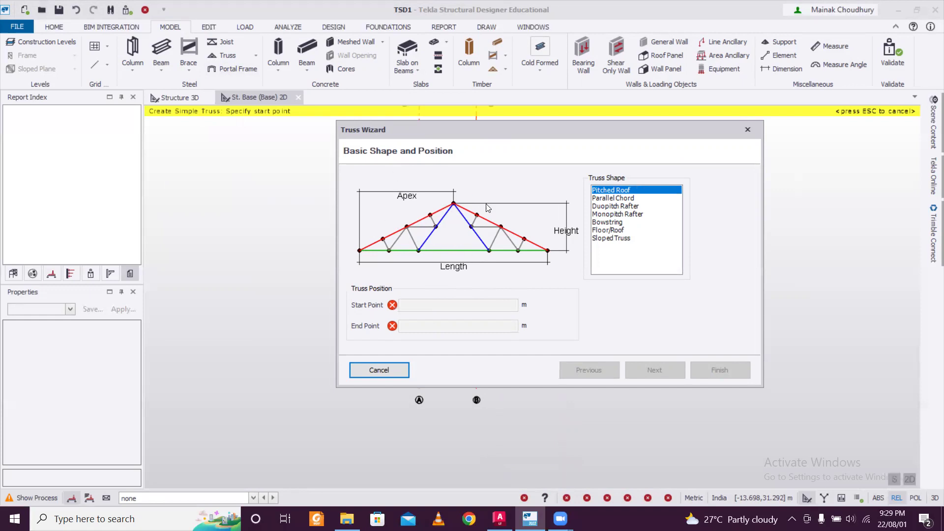
{"action": "left_click", "coordinate": [748, 130]}
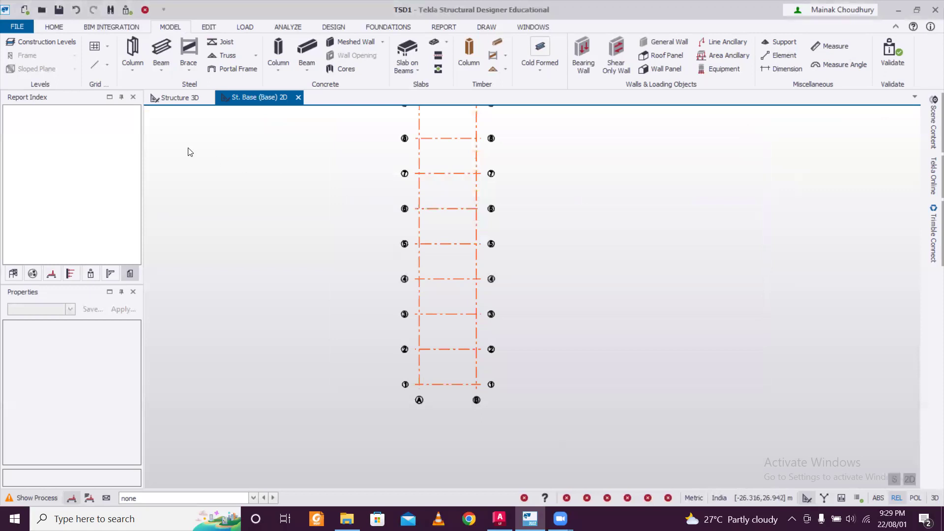
Step: Start a rolled steel column and go through its element parameters
{"action": "left_click", "coordinate": [136, 55]}
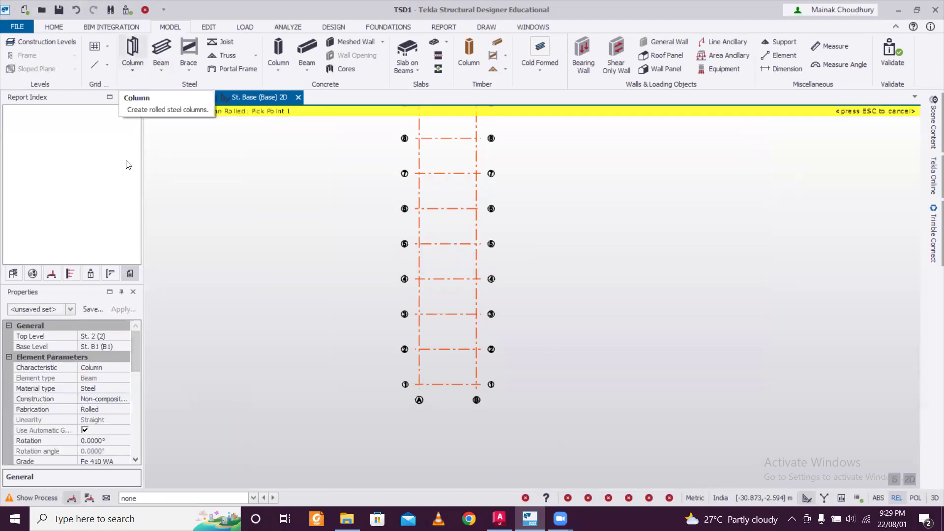
{"action": "left_click_drag", "start_coordinate": [134, 347], "coordinate": [143, 382]}
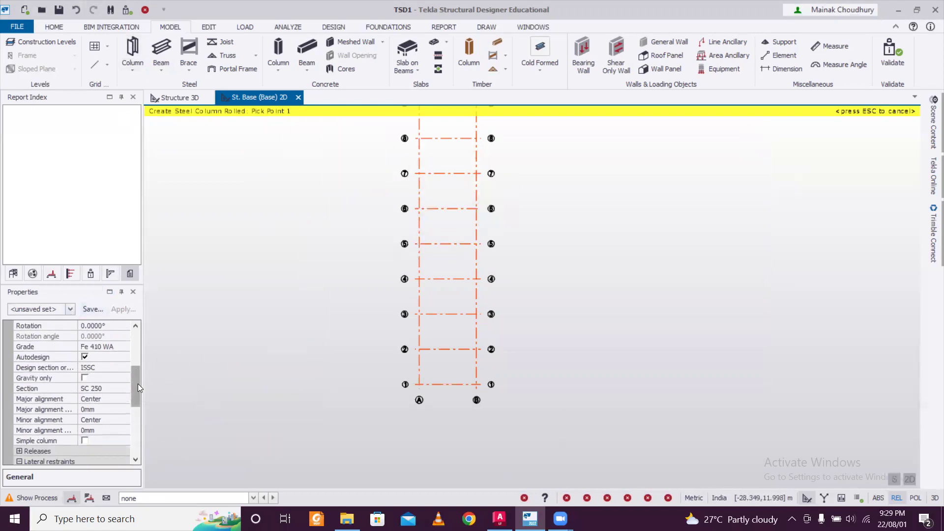
{"action": "mouse_move", "coordinate": [138, 383]}
{"action": "left_mouse_down"}
{"action": "mouse_move", "coordinate": [140, 356]}
{"action": "mouse_move", "coordinate": [133, 386]}
{"action": "left_mouse_up"}
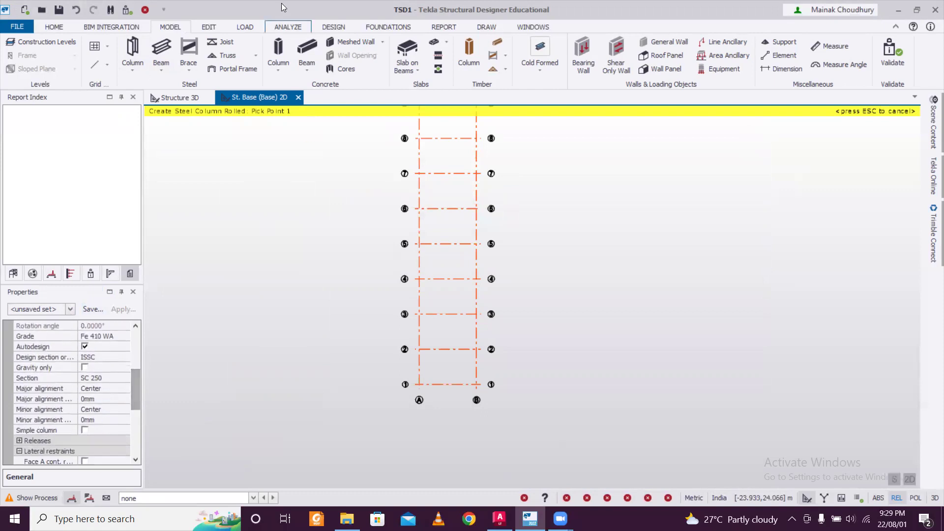
{"action": "left_click", "coordinate": [66, 30]}
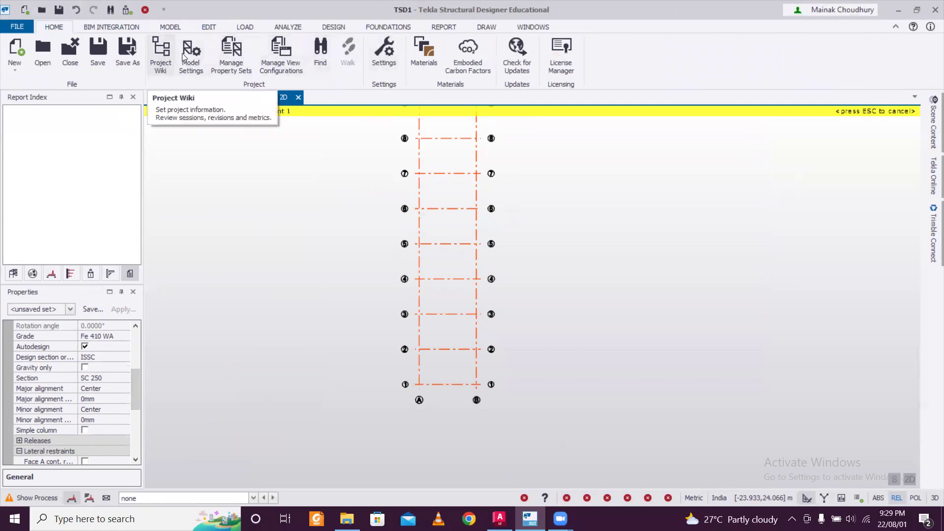
{"action": "left_click", "coordinate": [170, 27]}
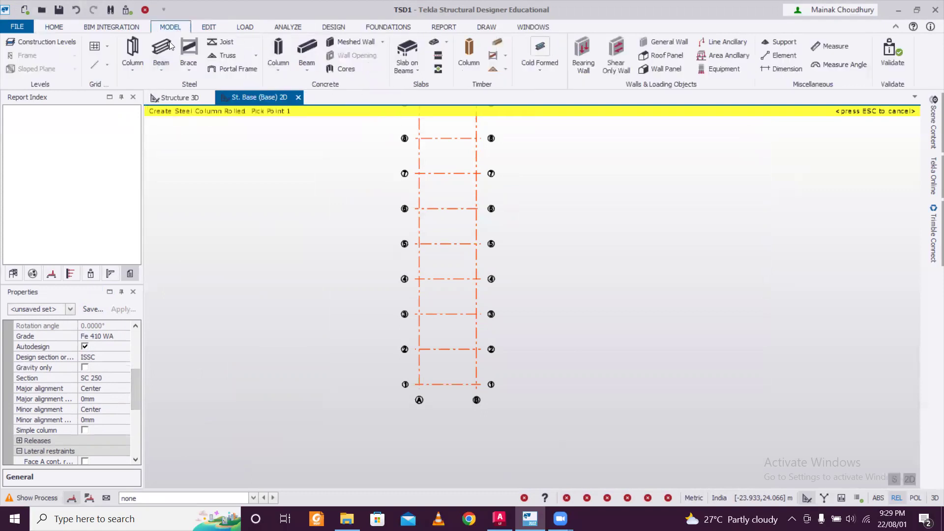
{"action": "left_click", "coordinate": [125, 357]}
{"action": "left_click", "coordinate": [125, 358]}
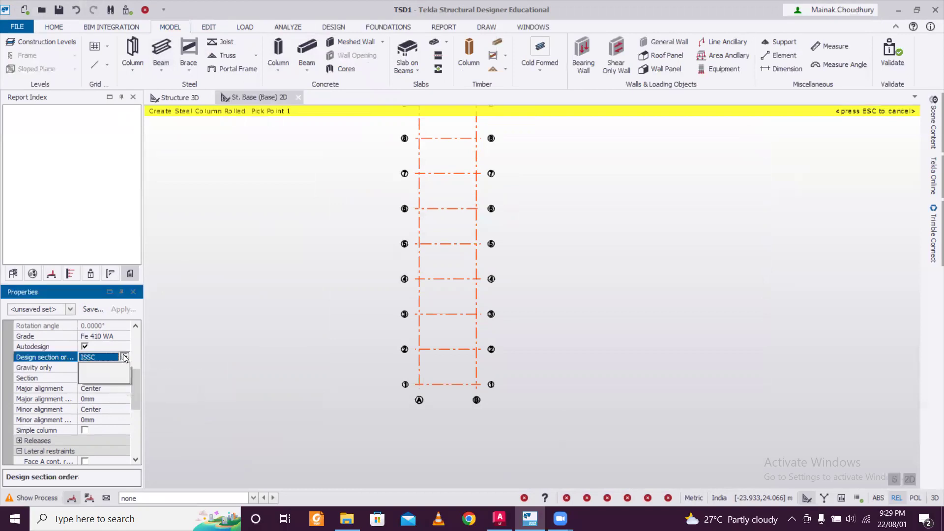
{"action": "left_click", "coordinate": [125, 357]}
Step: Set the new column's section to 50H from the Indian Circular Hollow Sections
{"action": "mouse_move", "coordinate": [138, 382]}
{"action": "left_mouse_down"}
{"action": "mouse_move", "coordinate": [146, 341]}
{"action": "mouse_move", "coordinate": [134, 392]}
{"action": "left_mouse_up"}
{"action": "left_click", "coordinate": [126, 421]}
{"action": "left_click", "coordinate": [125, 421]}
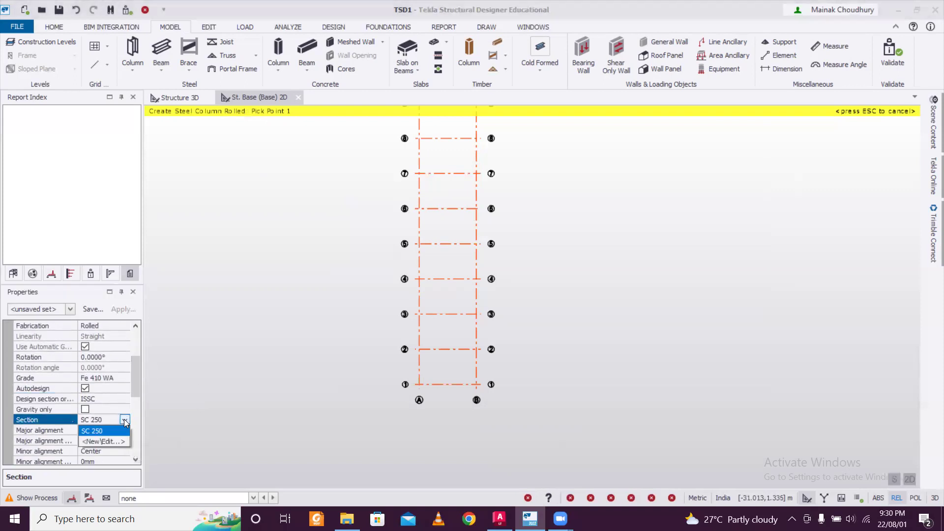
{"action": "left_click", "coordinate": [122, 443]}
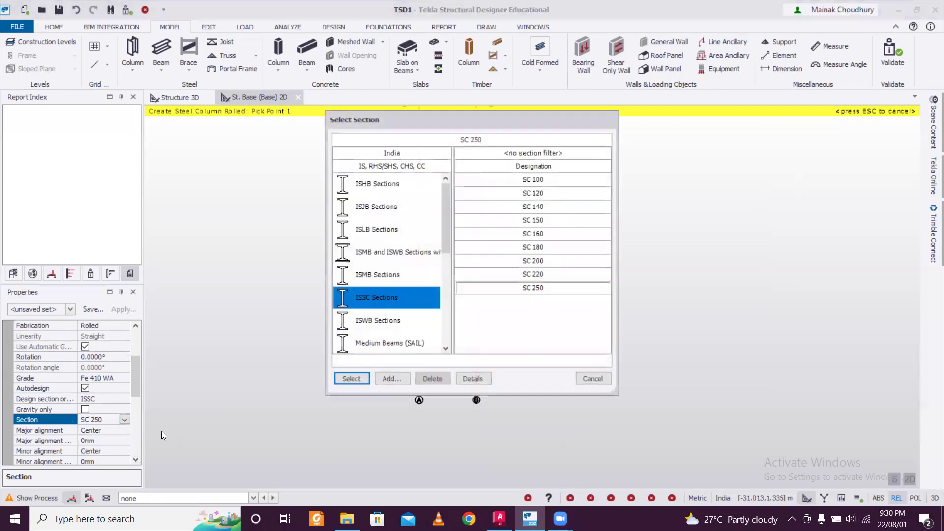
{"action": "scroll", "coordinate": [398, 320], "scroll_direction": "down", "scroll_amount": 5}
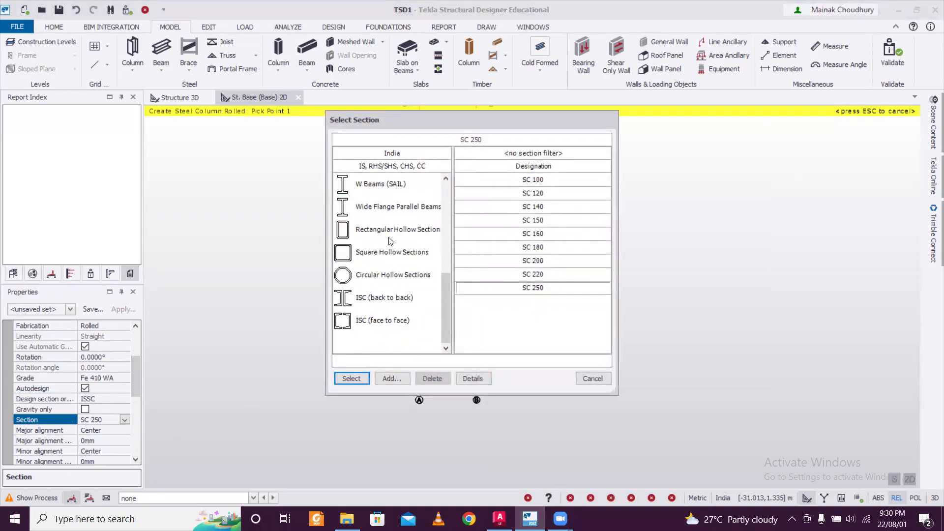
{"action": "scroll", "coordinate": [392, 277], "scroll_direction": "up", "scroll_amount": 5}
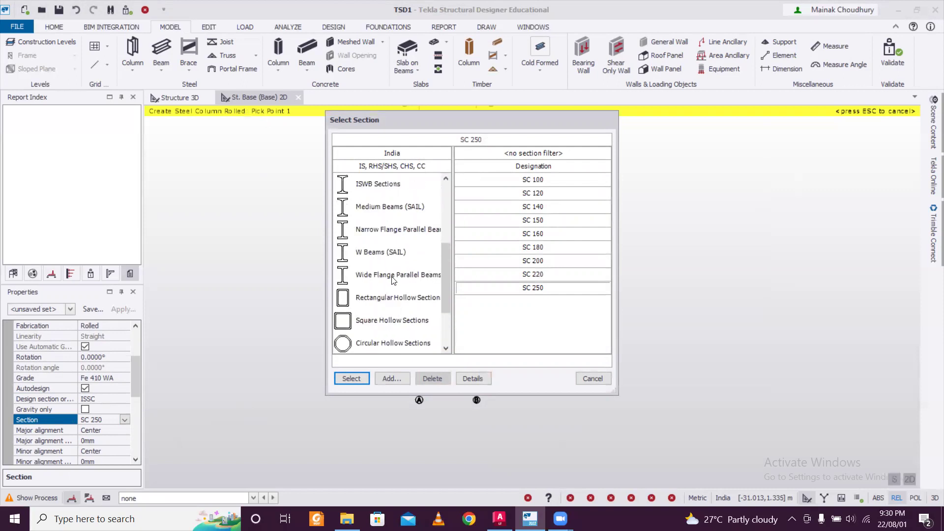
{"action": "scroll", "coordinate": [393, 280], "scroll_direction": "down", "scroll_amount": 3}
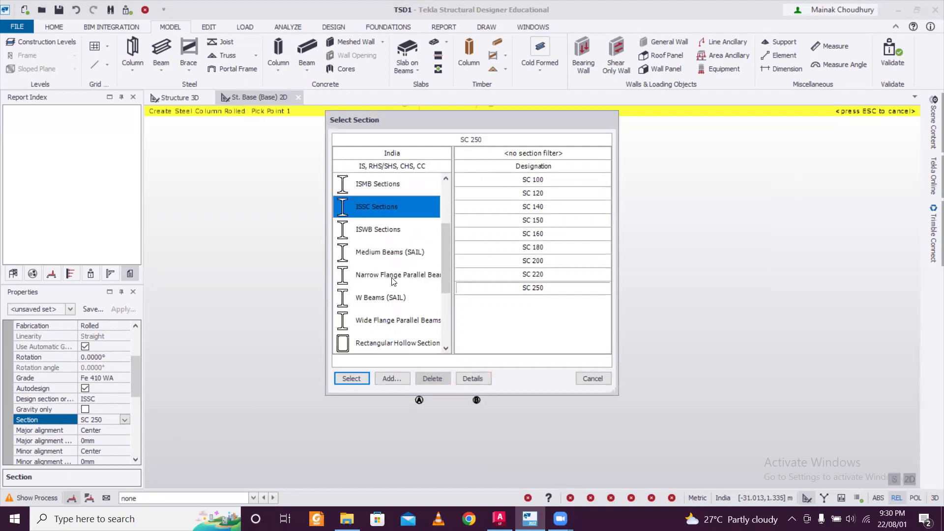
{"action": "left_click", "coordinate": [395, 316]}
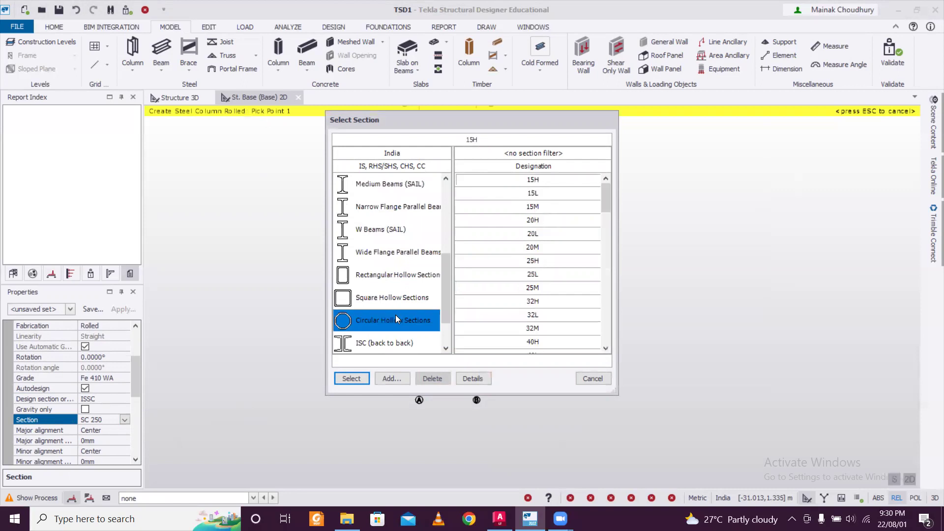
{"action": "scroll", "coordinate": [566, 280], "scroll_direction": "down", "scroll_amount": 1}
{"action": "scroll", "coordinate": [567, 281], "scroll_direction": "down", "scroll_amount": 1}
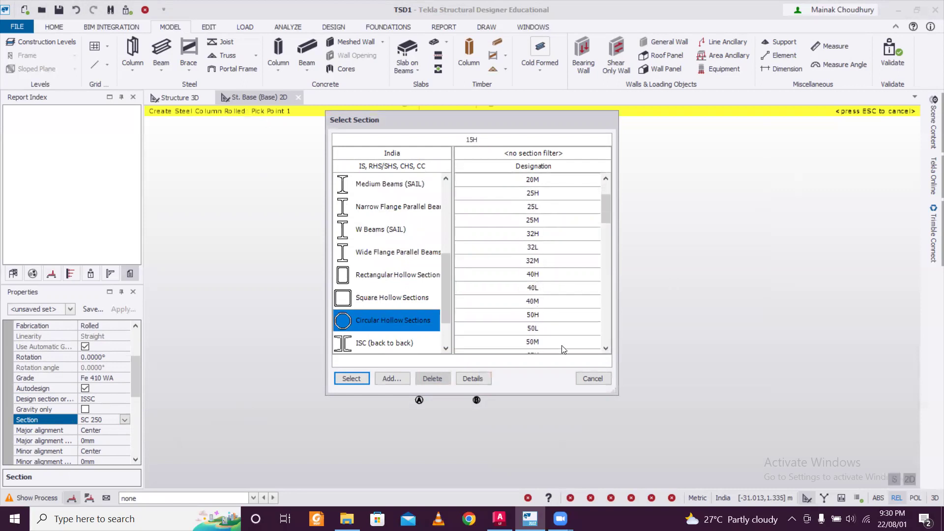
{"action": "left_click", "coordinate": [537, 314]}
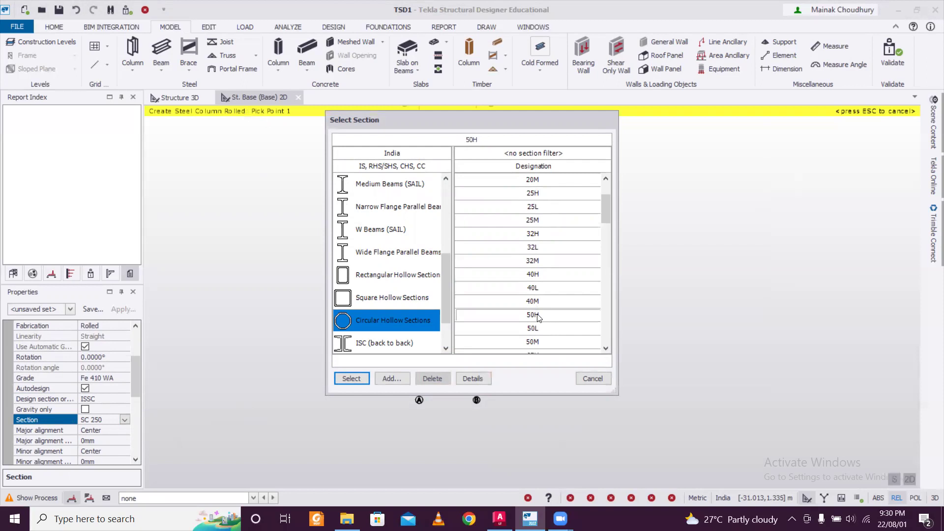
{"action": "left_click", "coordinate": [348, 379]}
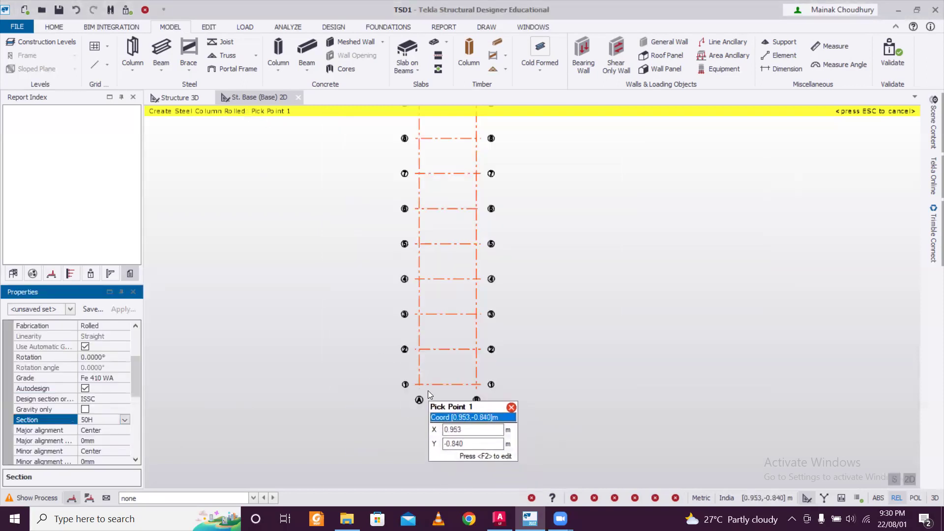
Step: Place steel columns at all grid intersections along grid lines A and B and inspect them in the 3D structure view
{"action": "scroll", "coordinate": [429, 388], "scroll_direction": "down", "scroll_amount": 2}
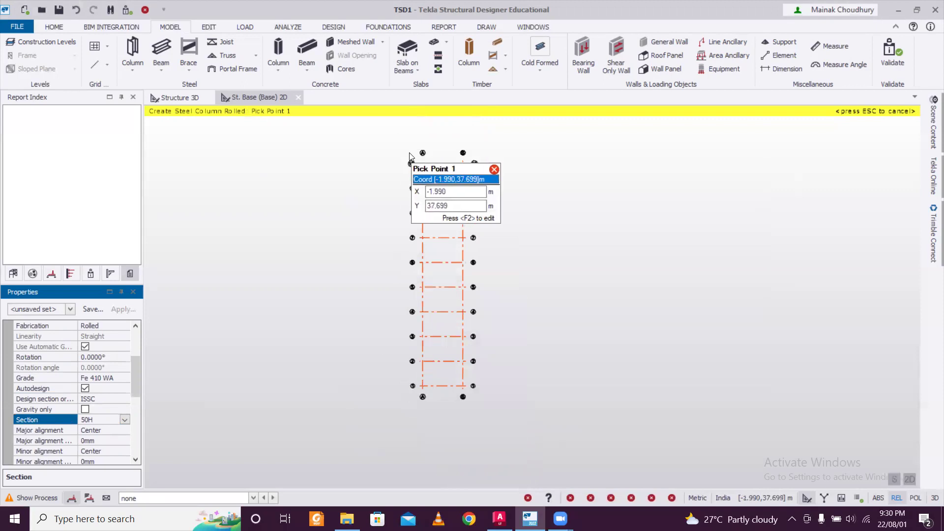
{"action": "left_click_drag", "start_coordinate": [416, 150], "coordinate": [455, 361]}
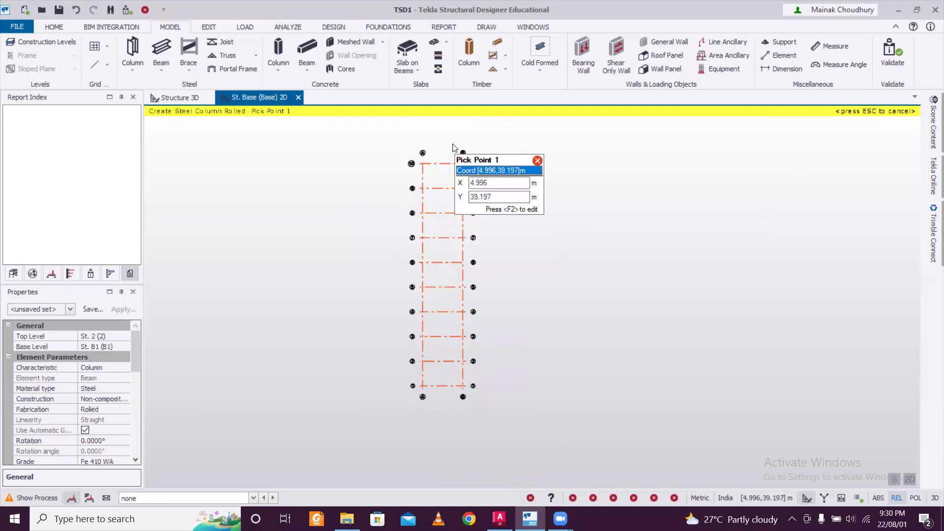
{"action": "left_click_drag", "start_coordinate": [455, 147], "coordinate": [499, 409]}
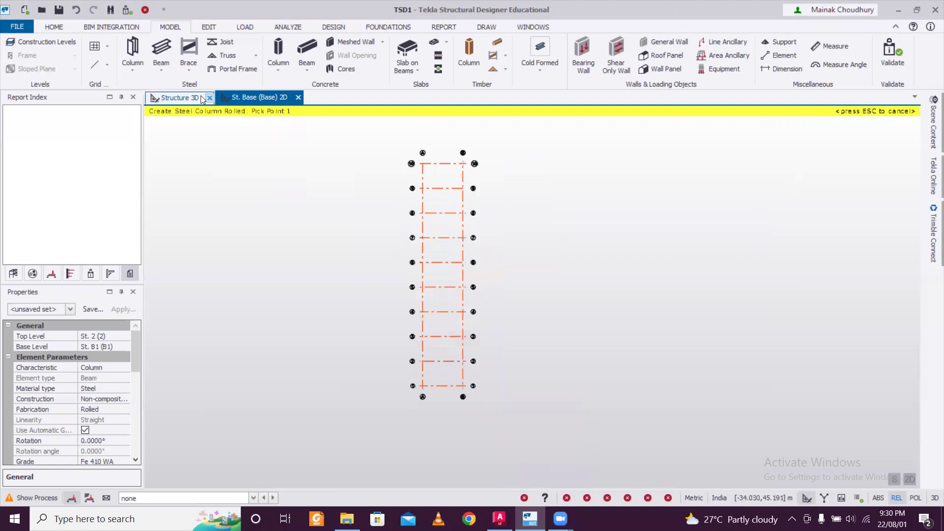
{"action": "left_click", "coordinate": [181, 98]}
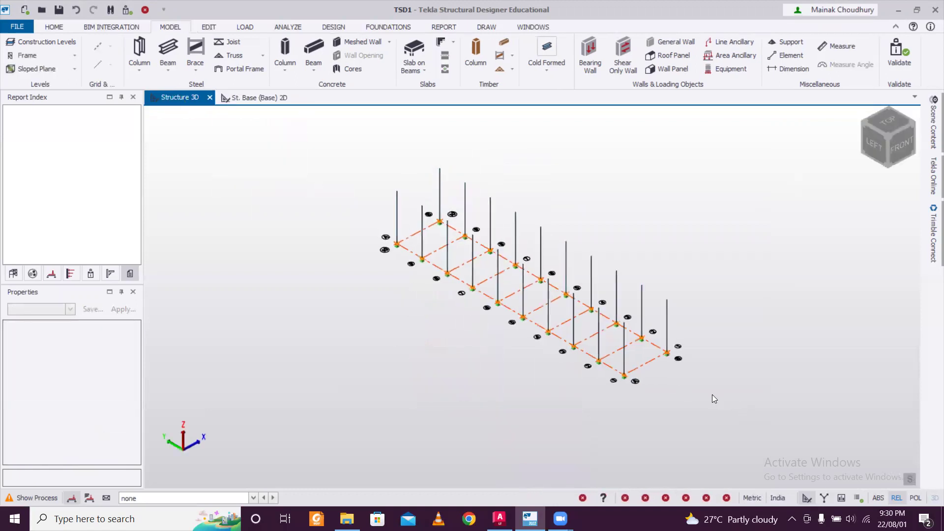
{"action": "middle_click_drag", "start_coordinate": [711, 395], "coordinate": [412, 326]}
{"action": "scroll", "coordinate": [495, 322], "scroll_direction": "up", "scroll_amount": 6}
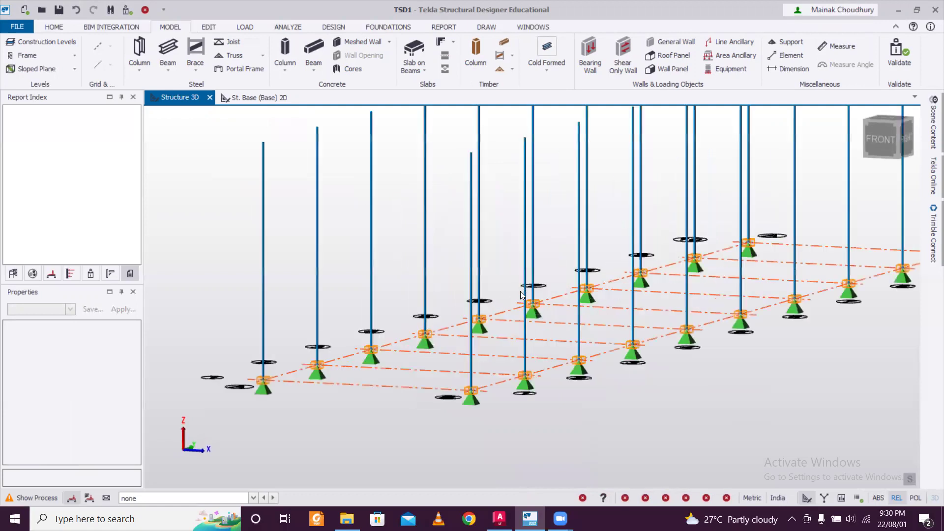
{"action": "scroll", "coordinate": [514, 284], "scroll_direction": "down", "scroll_amount": 5}
Step: Select all column base supports in the 3D view and set their Mx and My to Fixed
{"action": "middle_click_drag", "start_coordinate": [514, 285], "coordinate": [638, 338]}
{"action": "left_click_drag", "start_coordinate": [449, 300], "coordinate": [387, 287]}
{"action": "mouse_move", "coordinate": [455, 331]}
{"action": "middle_mouse_down"}
{"action": "mouse_move", "coordinate": [423, 338]}
{"action": "mouse_move", "coordinate": [445, 346]}
{"action": "middle_mouse_up"}
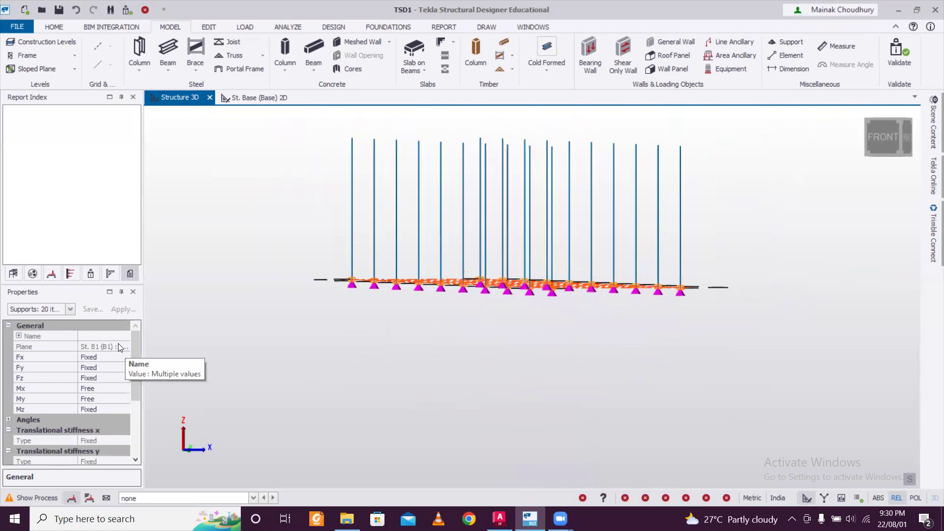
{"action": "left_click", "coordinate": [122, 389]}
{"action": "left_click", "coordinate": [125, 389]}
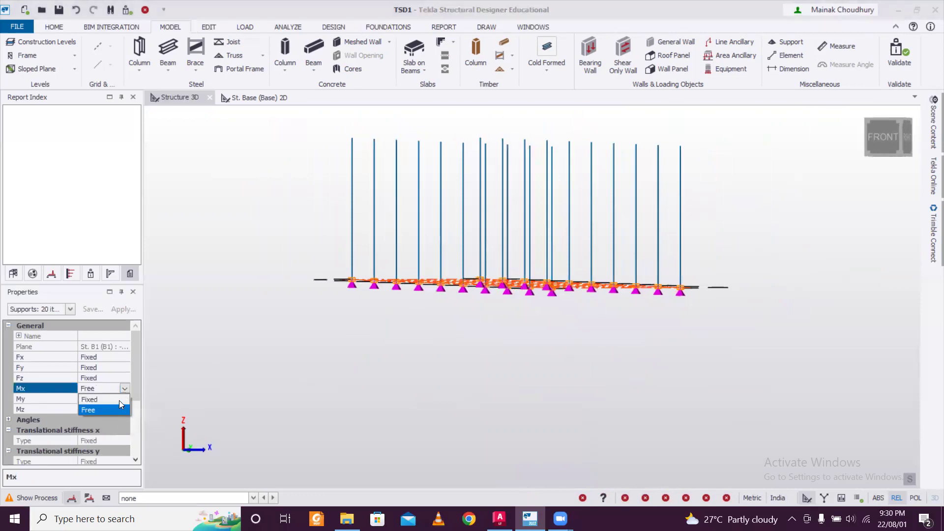
{"action": "left_click", "coordinate": [119, 400]}
{"action": "left_click", "coordinate": [125, 399]}
{"action": "left_click", "coordinate": [124, 398]}
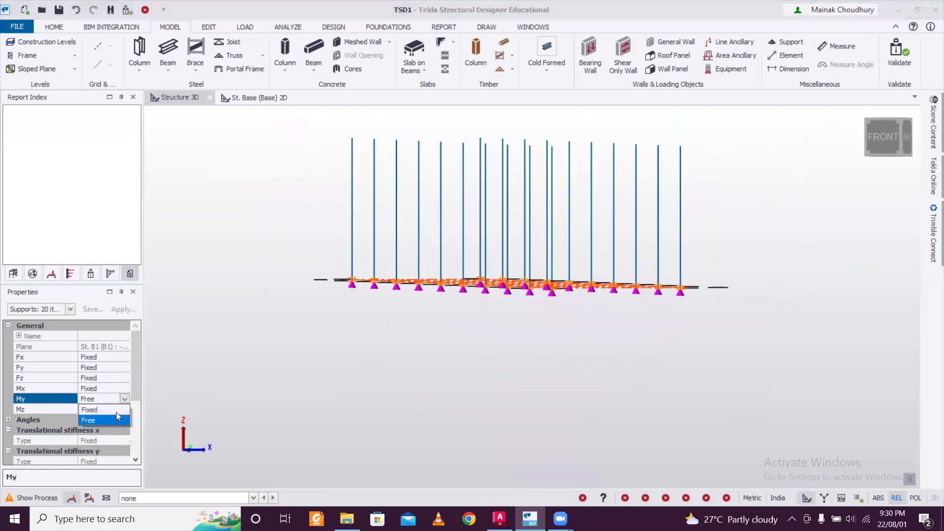
{"action": "left_click", "coordinate": [116, 411]}
Step: Select all the steel columns in the 3D view and set their section to 300H1 from the Circular Hollow Sections
{"action": "middle_click_drag", "start_coordinate": [319, 355], "coordinate": [680, 324]}
{"action": "left_click_drag", "start_coordinate": [611, 267], "coordinate": [340, 158]}
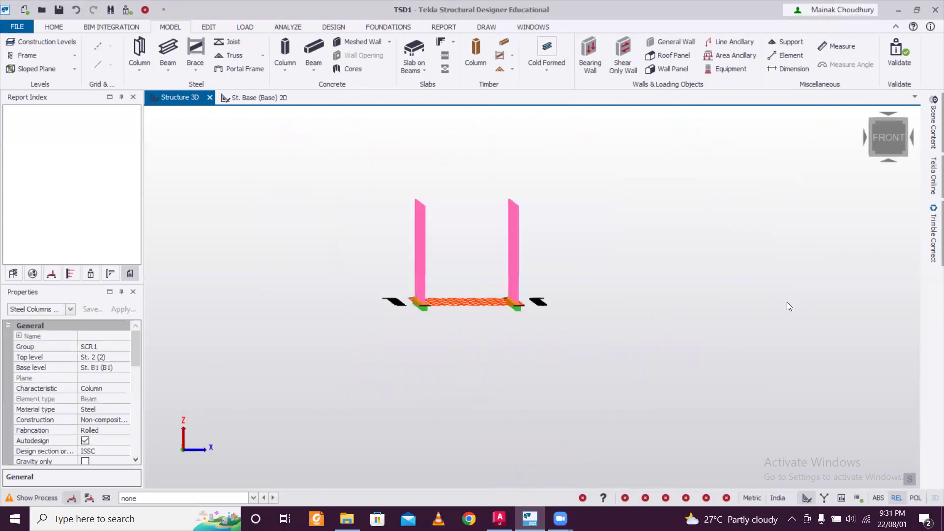
{"action": "middle_click_drag", "start_coordinate": [785, 305], "coordinate": [393, 350]}
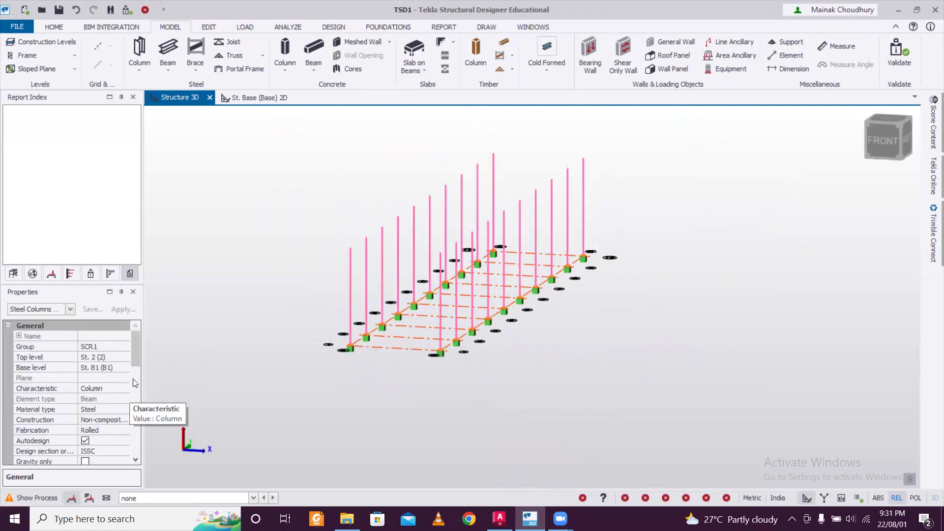
{"action": "left_click_drag", "start_coordinate": [134, 355], "coordinate": [139, 400]}
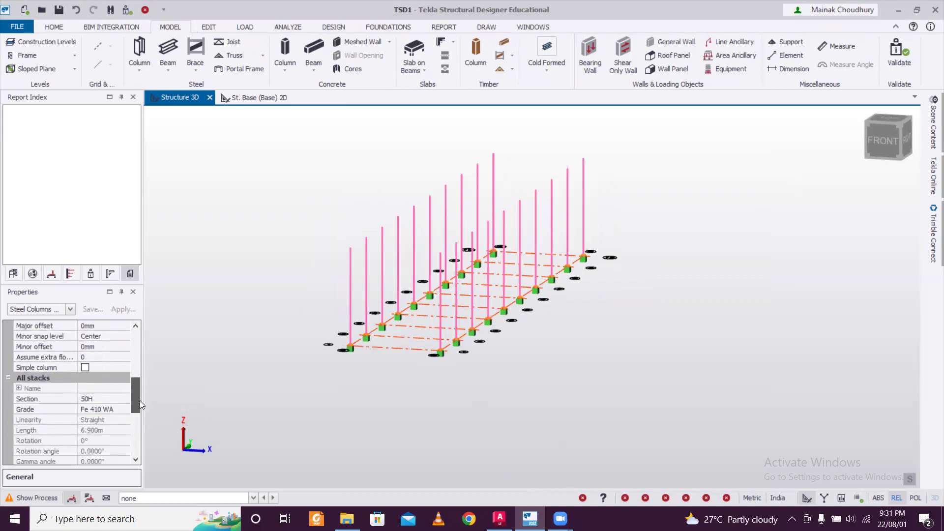
{"action": "left_click", "coordinate": [122, 400]}
{"action": "left_click", "coordinate": [123, 399]}
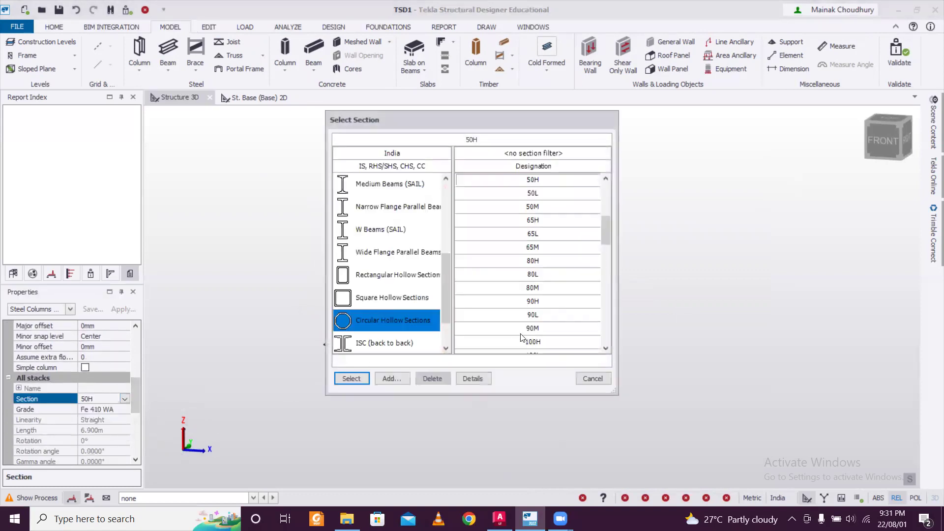
{"action": "scroll", "coordinate": [558, 281], "scroll_direction": "down", "scroll_amount": 2}
{"action": "scroll", "coordinate": [559, 285], "scroll_direction": "down", "scroll_amount": 8}
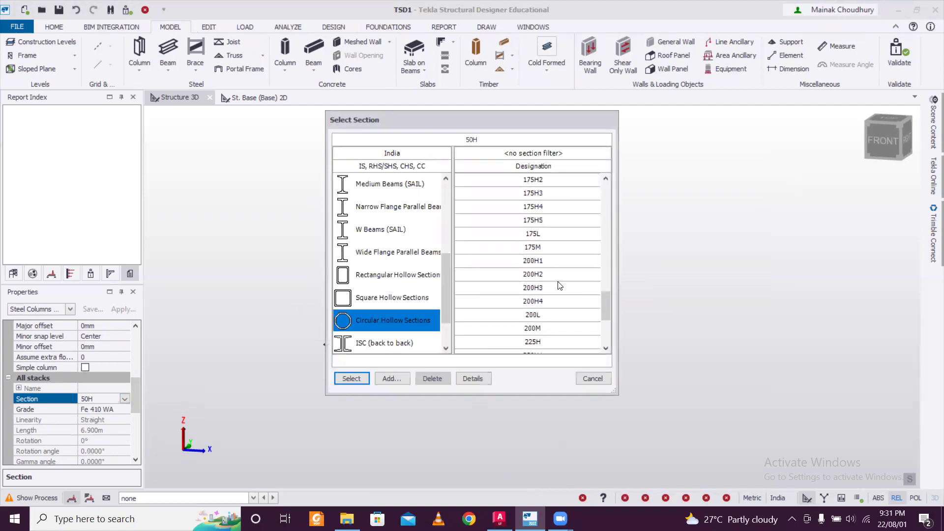
{"action": "scroll", "coordinate": [559, 285], "scroll_direction": "down", "scroll_amount": 2}
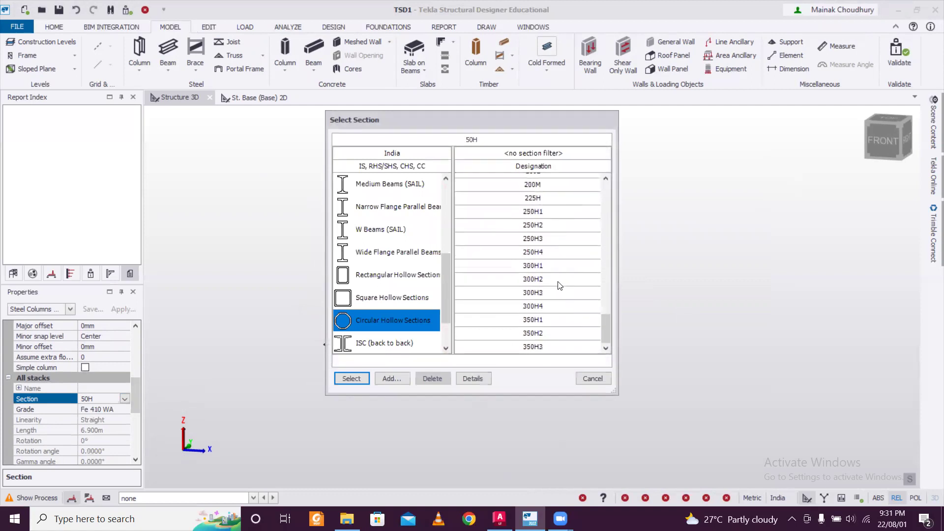
{"action": "left_click", "coordinate": [529, 271]}
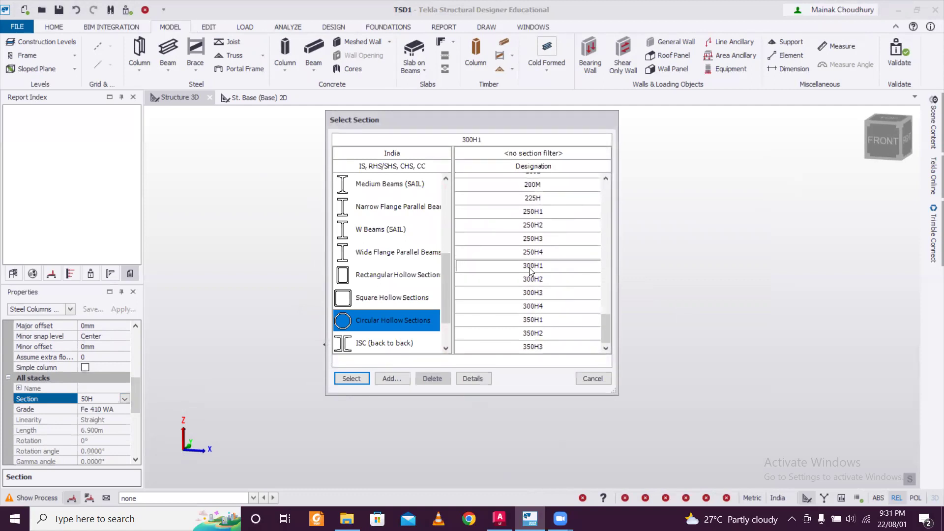
{"action": "left_click", "coordinate": [351, 377]}
{"action": "left_click", "coordinate": [506, 396]}
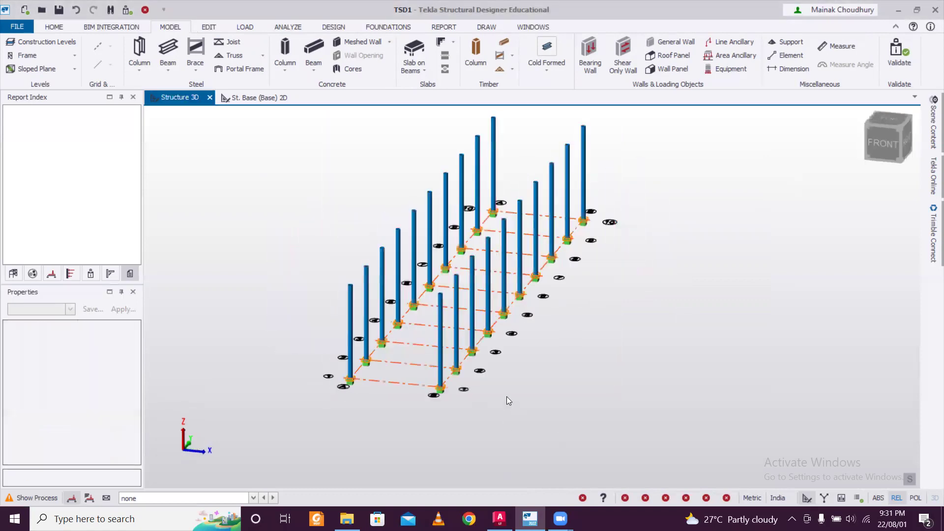
Step: Inspect the resized columns and their base supports in the 3D structure view from several angles and distances
{"action": "middle_click_drag", "start_coordinate": [506, 396], "coordinate": [664, 323]}
{"action": "scroll", "coordinate": [488, 337], "scroll_direction": "up", "scroll_amount": 3}
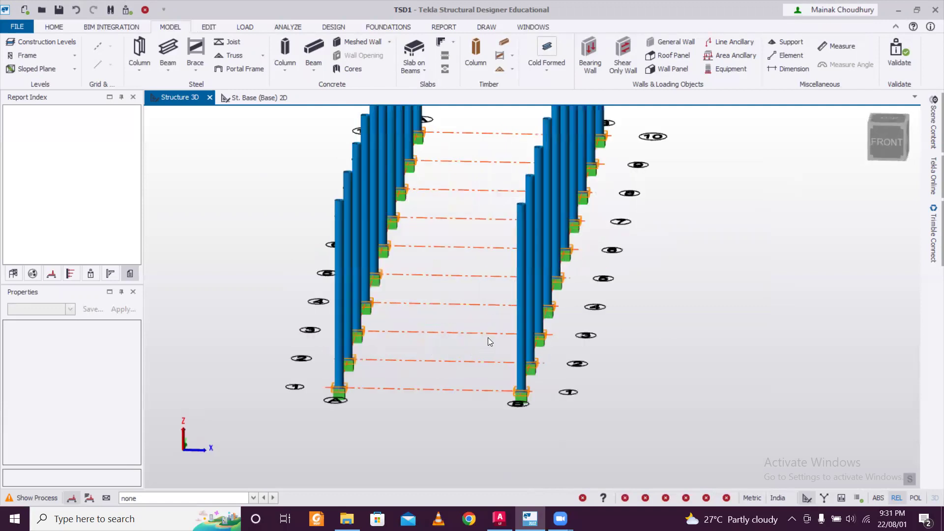
{"action": "scroll", "coordinate": [487, 337], "scroll_direction": "up", "scroll_amount": 2}
{"action": "middle_click_drag", "start_coordinate": [659, 362], "coordinate": [578, 391]}
{"action": "scroll", "coordinate": [601, 377], "scroll_direction": "down", "scroll_amount": 5}
{"action": "scroll", "coordinate": [345, 343], "scroll_direction": "up", "scroll_amount": 3}
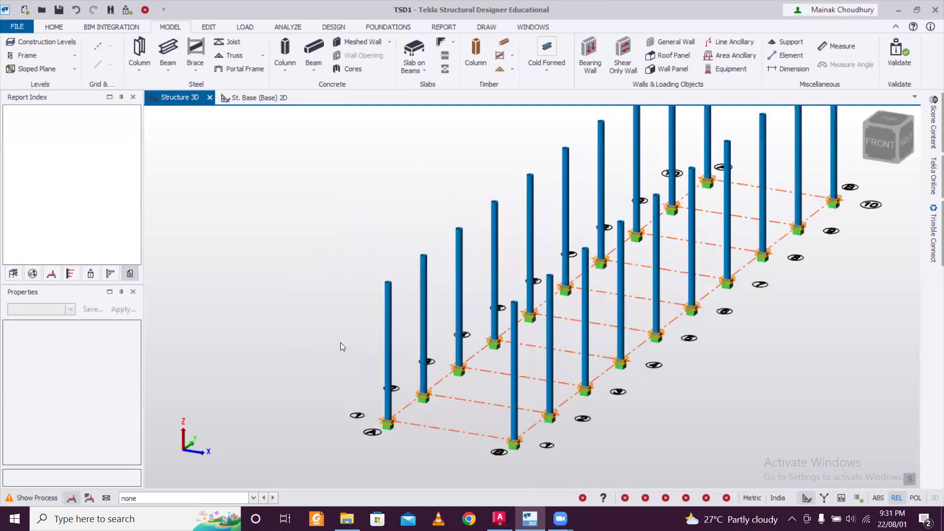
{"action": "scroll", "coordinate": [340, 342], "scroll_direction": "down", "scroll_amount": 1}
{"action": "middle_click_drag", "start_coordinate": [699, 404], "coordinate": [570, 374]}
{"action": "scroll", "coordinate": [569, 370], "scroll_direction": "down", "scroll_amount": 2}
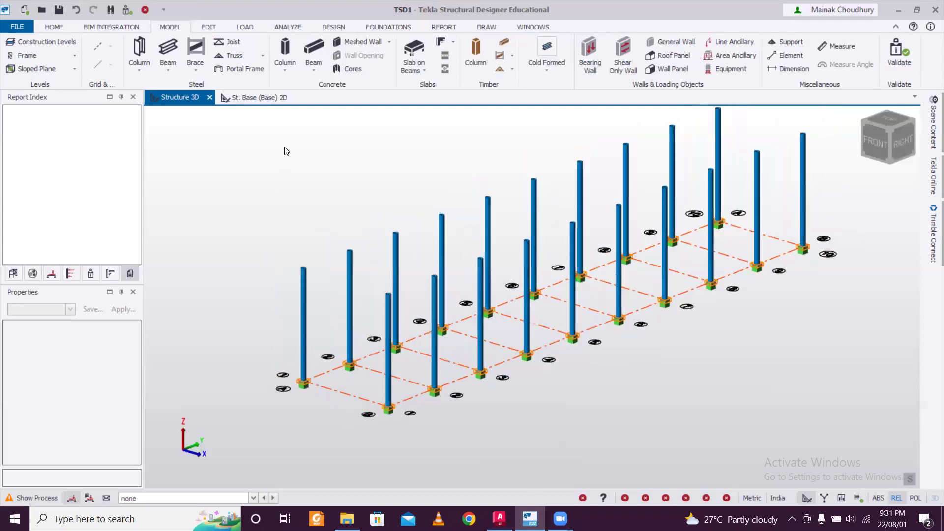
Step: Place rolled non-composite steel beams along all grid lines of the base level plan and check them in the 3D structure view
{"action": "left_click", "coordinate": [255, 97]}
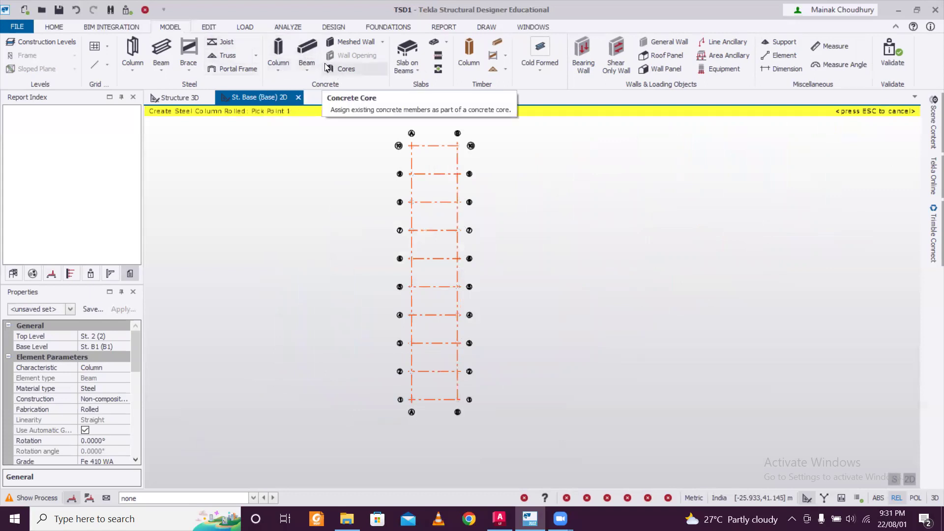
{"action": "left_click", "coordinate": [158, 55]}
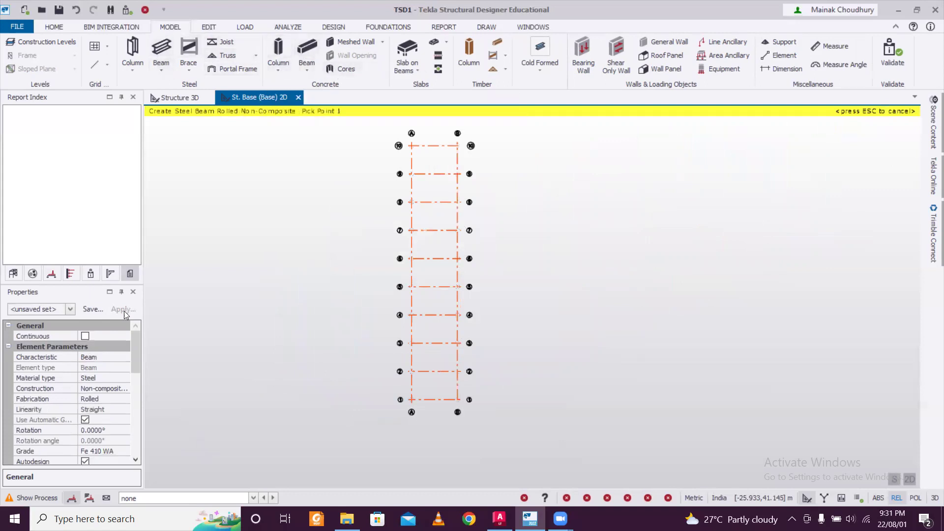
{"action": "left_click_drag", "start_coordinate": [132, 348], "coordinate": [135, 383]}
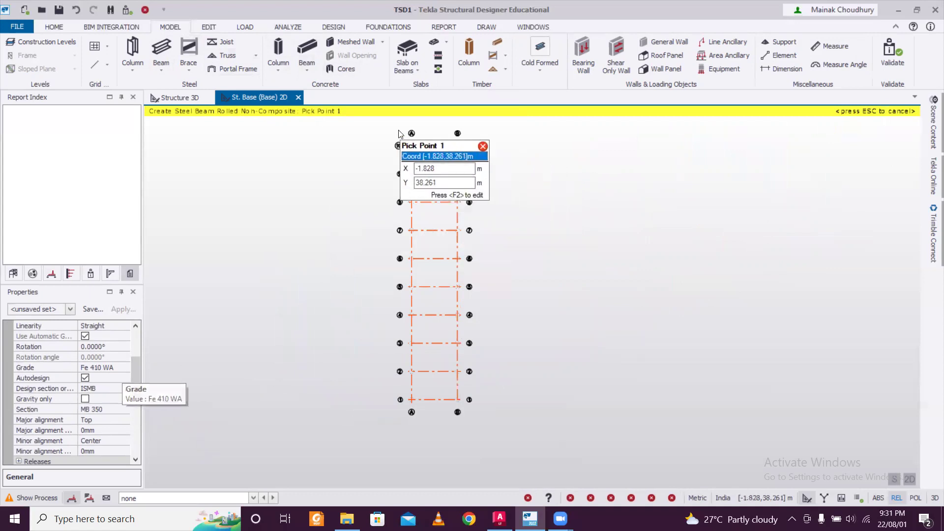
{"action": "left_click_drag", "start_coordinate": [398, 130], "coordinate": [491, 423]}
{"action": "left_click", "coordinate": [190, 98]}
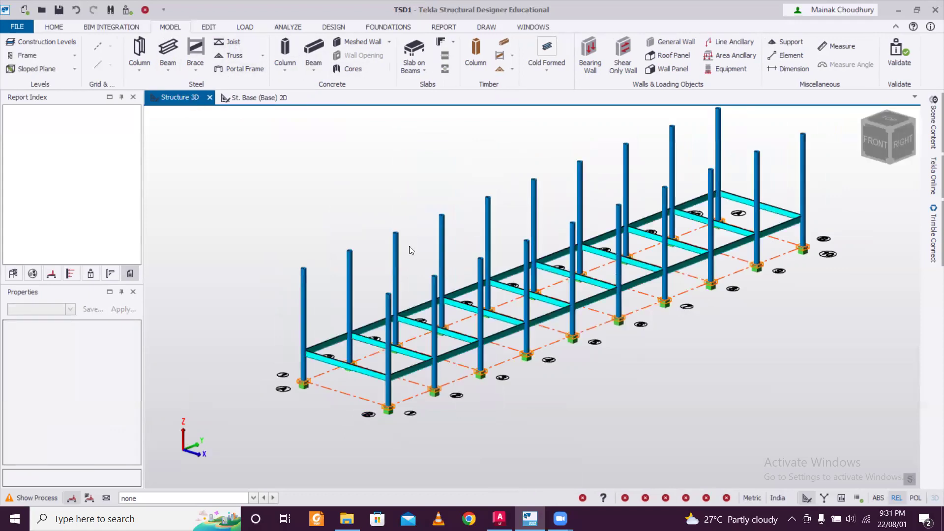
{"action": "right_click_drag", "start_coordinate": [573, 340], "coordinate": [707, 321]}
{"action": "middle_click_drag", "start_coordinate": [707, 321], "coordinate": [636, 368]}
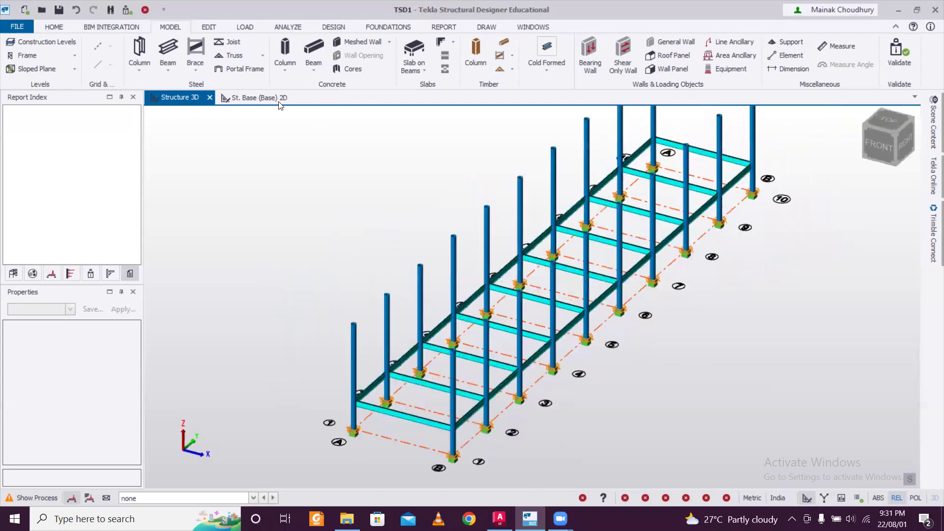
Step: Start a general slab with steel plate deck in the base level plan and set its overall depth to 150 mm
{"action": "left_click", "coordinate": [267, 98]}
{"action": "scroll", "coordinate": [450, 147], "scroll_direction": "up", "scroll_amount": 5}
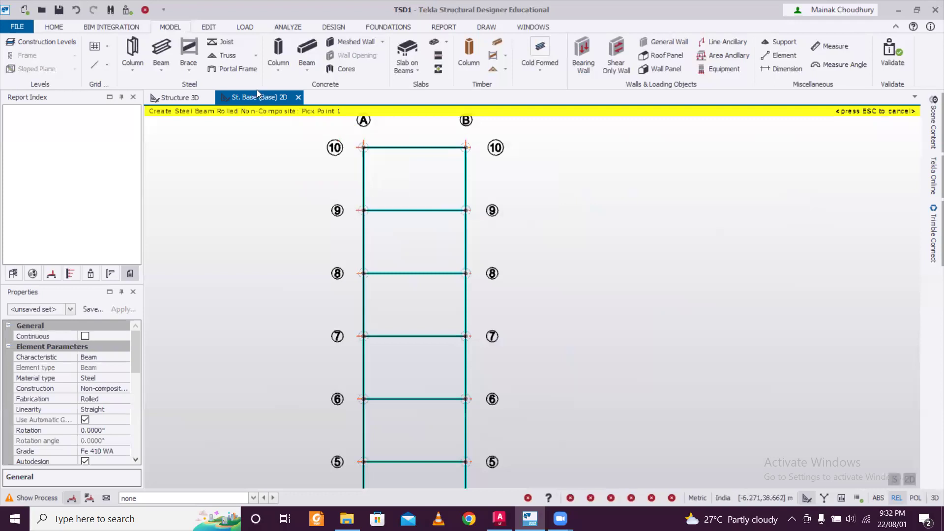
{"action": "left_click", "coordinate": [416, 71]}
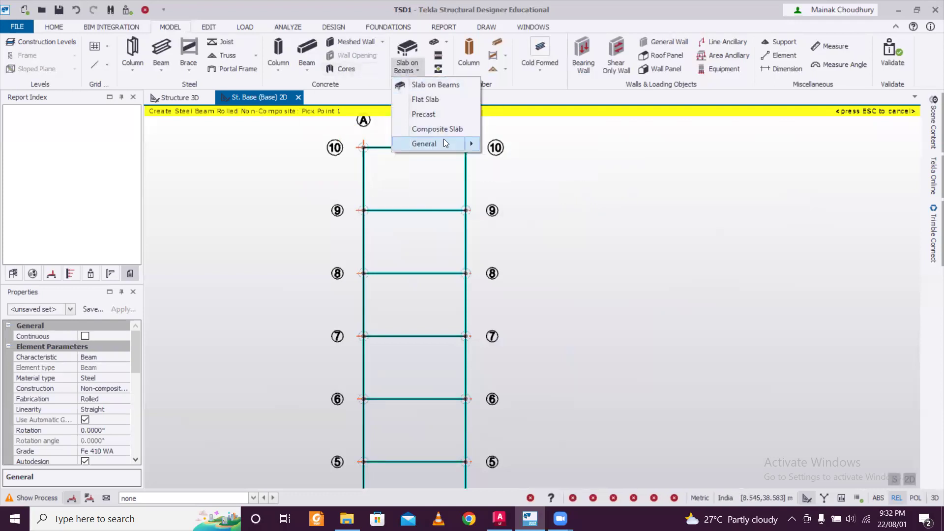
{"action": "mouse_move", "coordinate": [444, 141]}
{"action": "left_click", "coordinate": [511, 146]}
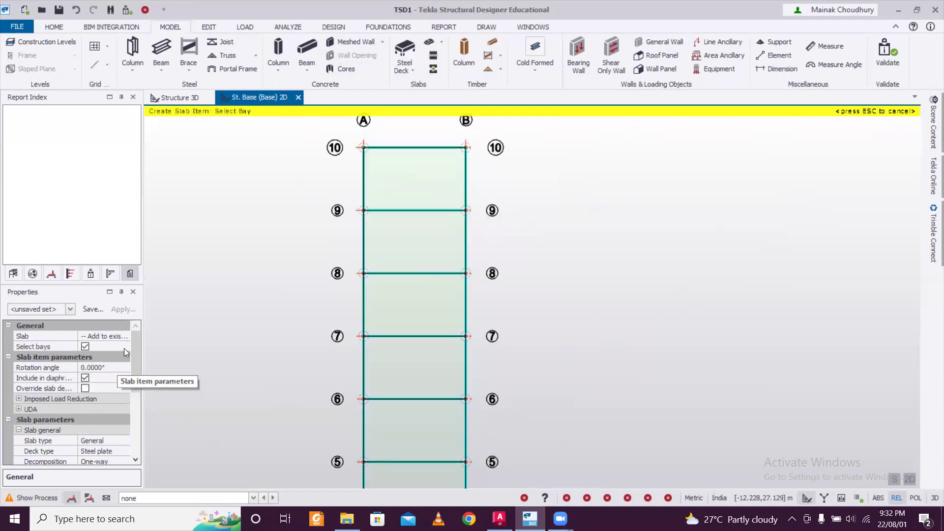
{"action": "left_click_drag", "start_coordinate": [134, 351], "coordinate": [141, 397]}
{"action": "left_click", "coordinate": [114, 396]}
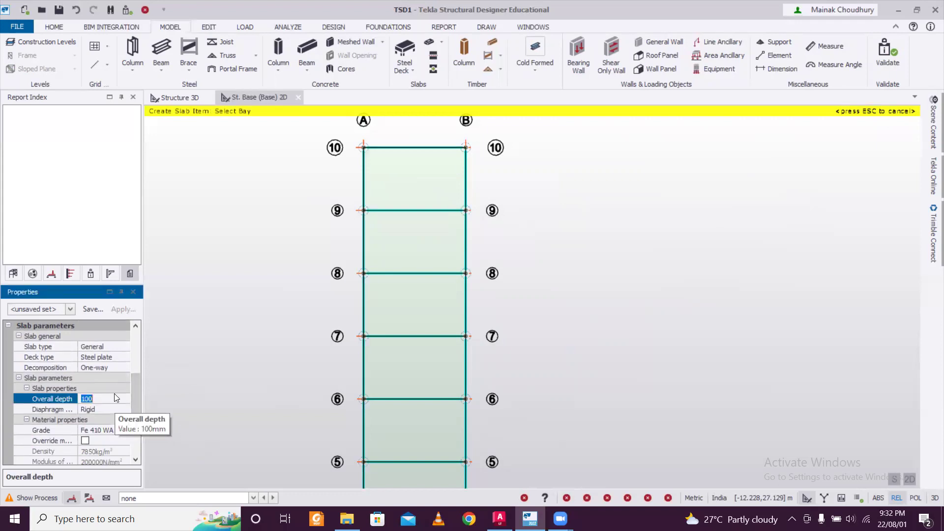
{"action": "type", "text": "150"}
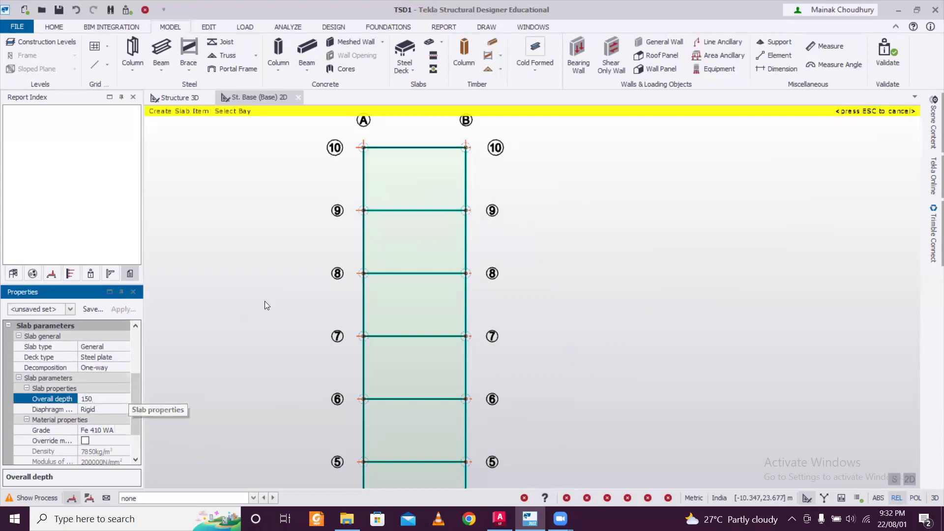
{"action": "left_click", "coordinate": [436, 192]}
{"action": "left_click", "coordinate": [420, 227]}
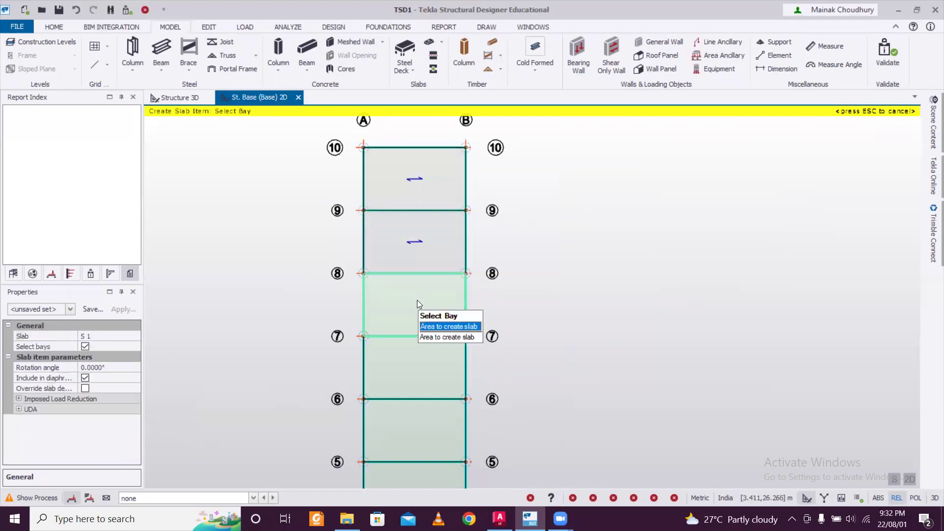
{"action": "left_click", "coordinate": [417, 300]}
{"action": "left_click", "coordinate": [427, 376]}
{"action": "middle_click_drag", "start_coordinate": [428, 377], "coordinate": [432, 266]}
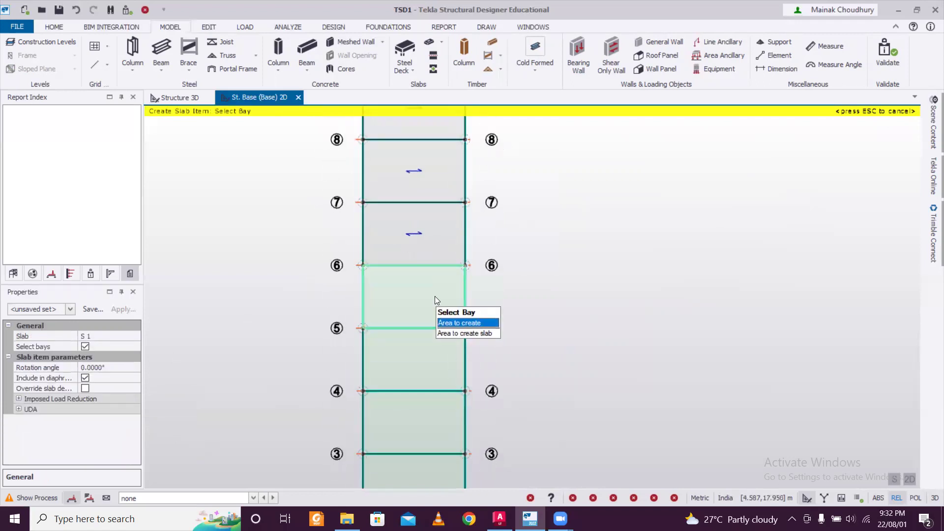
{"action": "scroll", "coordinate": [454, 278], "scroll_direction": "up", "scroll_amount": 2}
{"action": "scroll", "coordinate": [453, 277], "scroll_direction": "down", "scroll_amount": 2}
{"action": "middle_click_drag", "start_coordinate": [506, 219], "coordinate": [512, 249]}
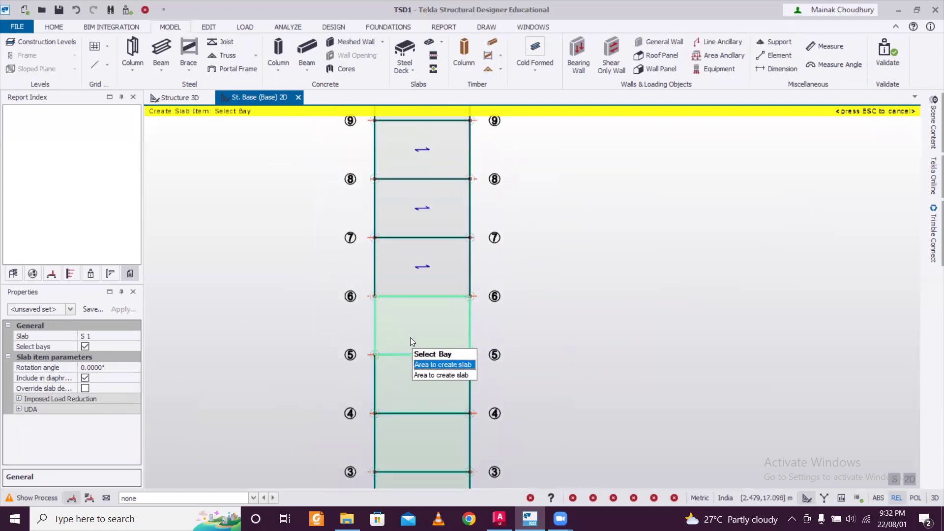
{"action": "key", "text": "ctrl+z"}
{"action": "key", "text": "ctrl+z"}
{"action": "key", "text": "ctrl+z"}
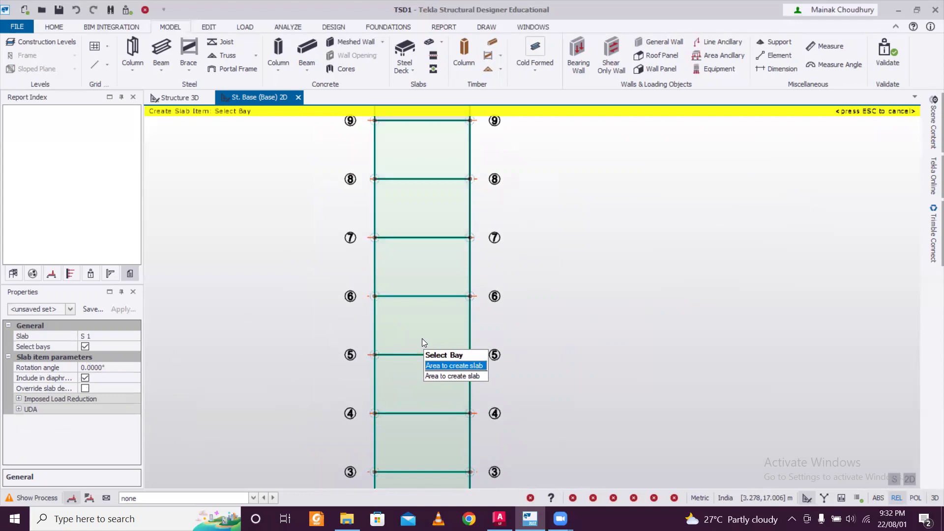
Step: Set the decomposition of the new general steel plate slab to Two-way
{"action": "scroll", "coordinate": [425, 333], "scroll_direction": "down", "scroll_amount": 2}
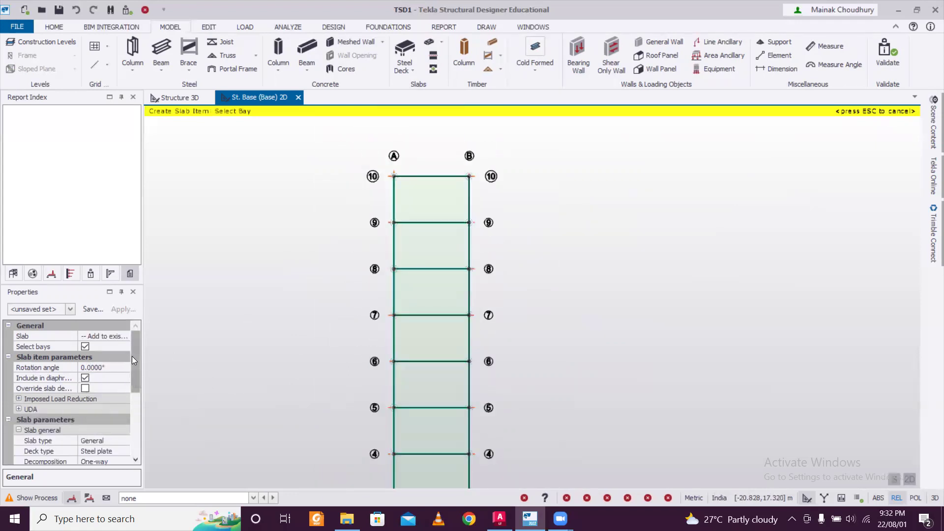
{"action": "left_click", "coordinate": [124, 336]}
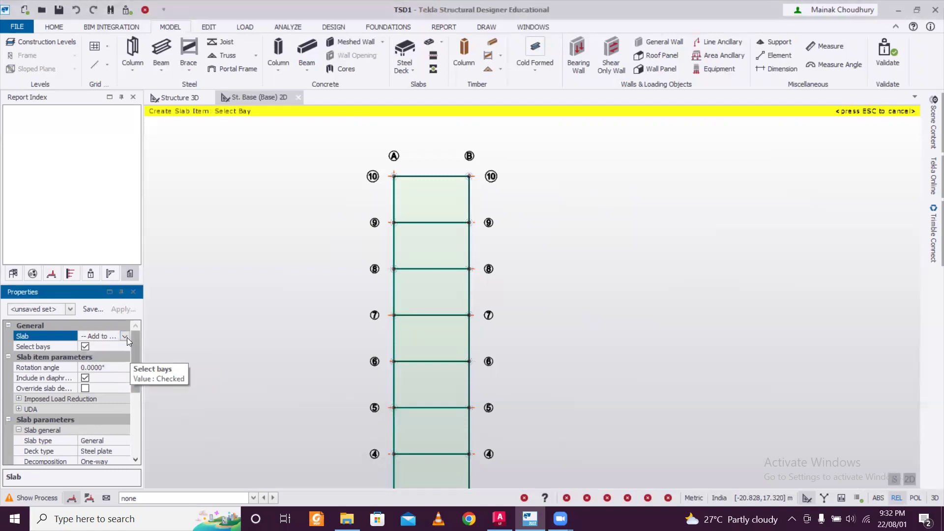
{"action": "left_click", "coordinate": [125, 336]}
{"action": "left_click", "coordinate": [102, 357]}
{"action": "scroll", "coordinate": [136, 357], "scroll_direction": "down", "scroll_amount": 1}
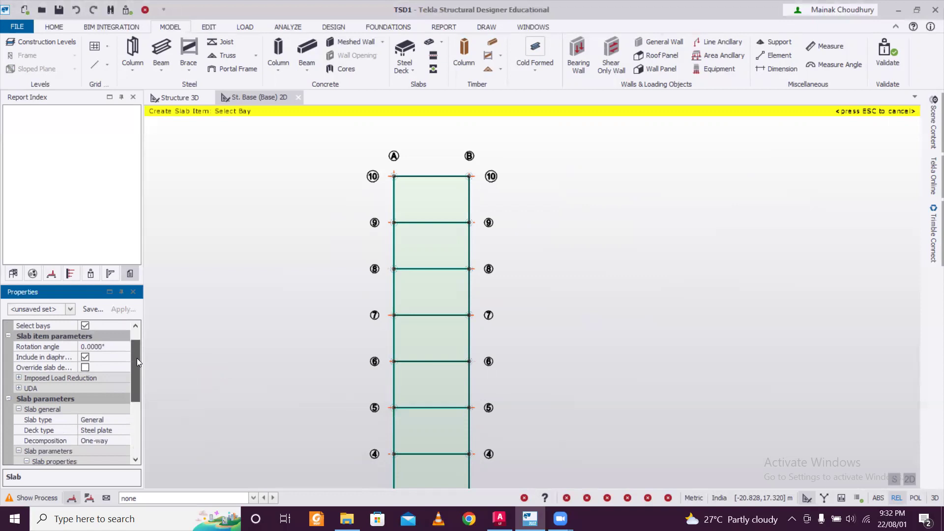
{"action": "left_click_drag", "start_coordinate": [137, 358], "coordinate": [137, 363]}
{"action": "left_click_drag", "start_coordinate": [139, 368], "coordinate": [136, 376]}
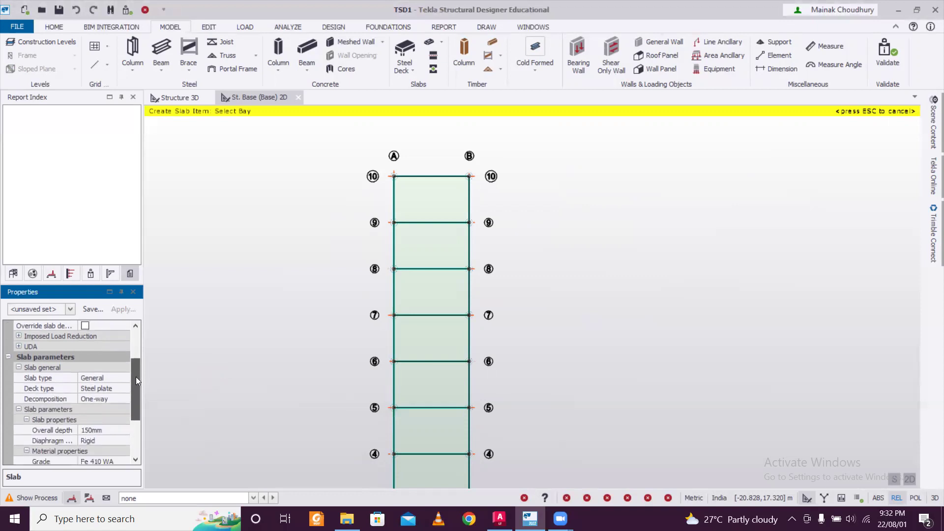
{"action": "left_click", "coordinate": [117, 399]}
{"action": "left_click", "coordinate": [124, 398]}
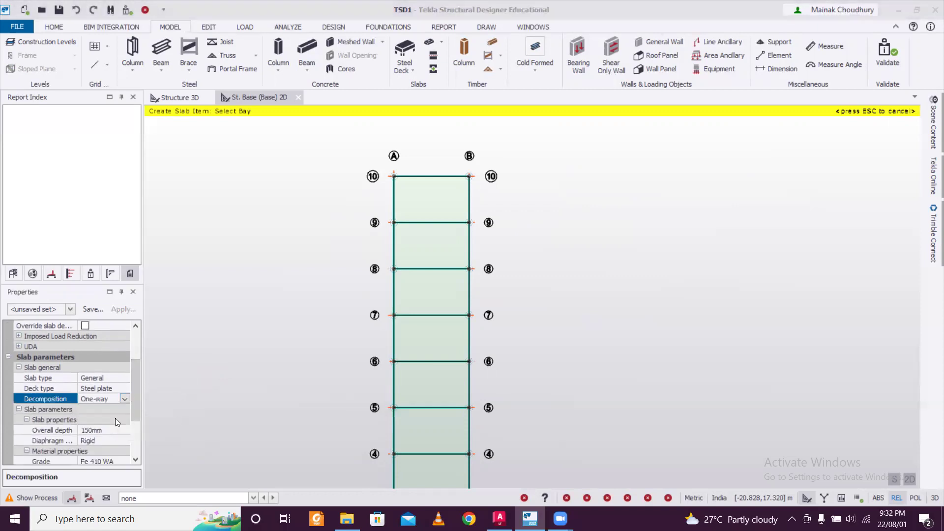
{"action": "left_click", "coordinate": [115, 418]}
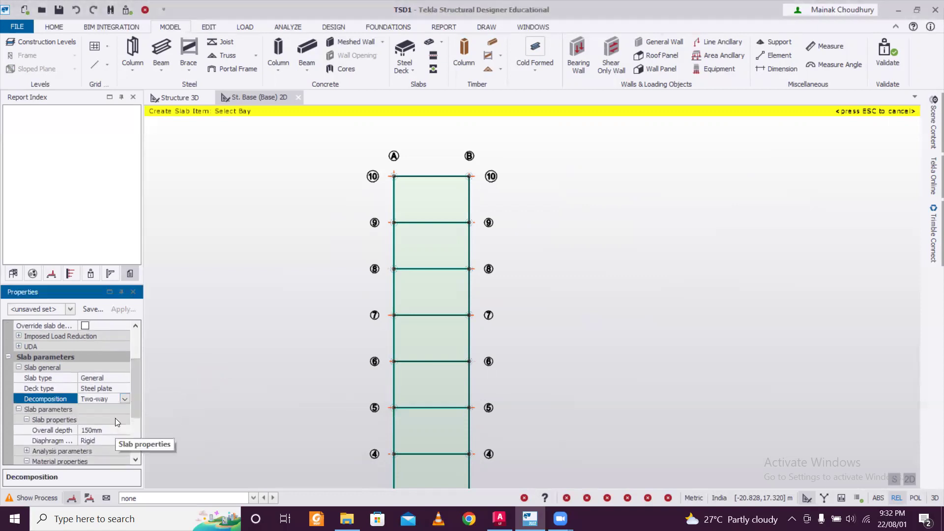
Step: Place the two-way slab in all nine bays between grid lines A and B, from grid line 10 to grid line 1
{"action": "left_click", "coordinate": [416, 200]}
{"action": "left_click", "coordinate": [418, 248]}
{"action": "left_click", "coordinate": [415, 295]}
{"action": "left_click", "coordinate": [417, 329]}
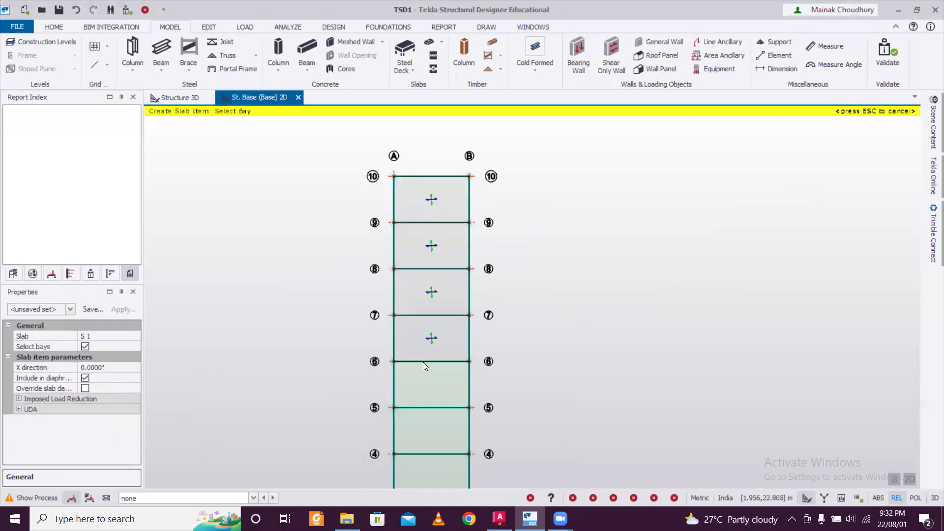
{"action": "left_click", "coordinate": [433, 384]}
{"action": "middle_click_drag", "start_coordinate": [442, 443], "coordinate": [420, 330]}
{"action": "left_click", "coordinate": [420, 330]}
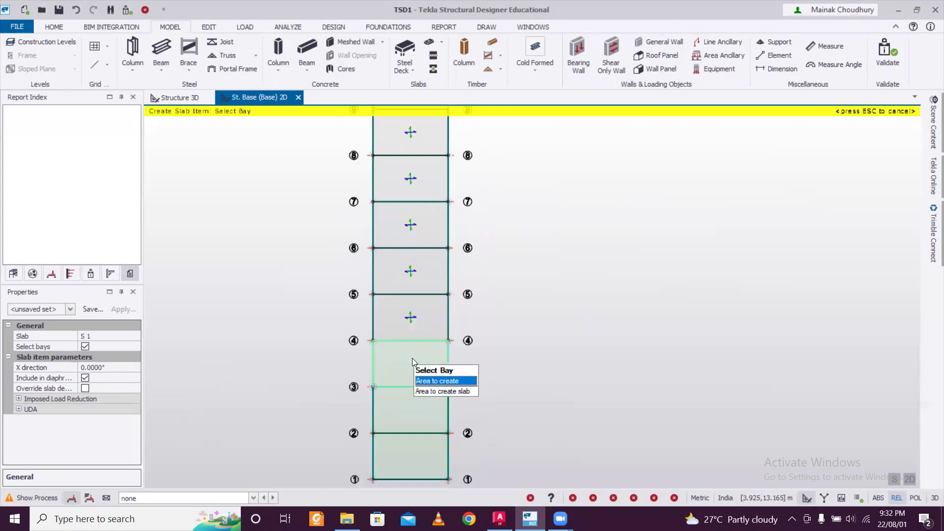
{"action": "left_click", "coordinate": [417, 368]}
{"action": "middle_click_drag", "start_coordinate": [418, 374], "coordinate": [395, 320]}
{"action": "left_click", "coordinate": [395, 339]}
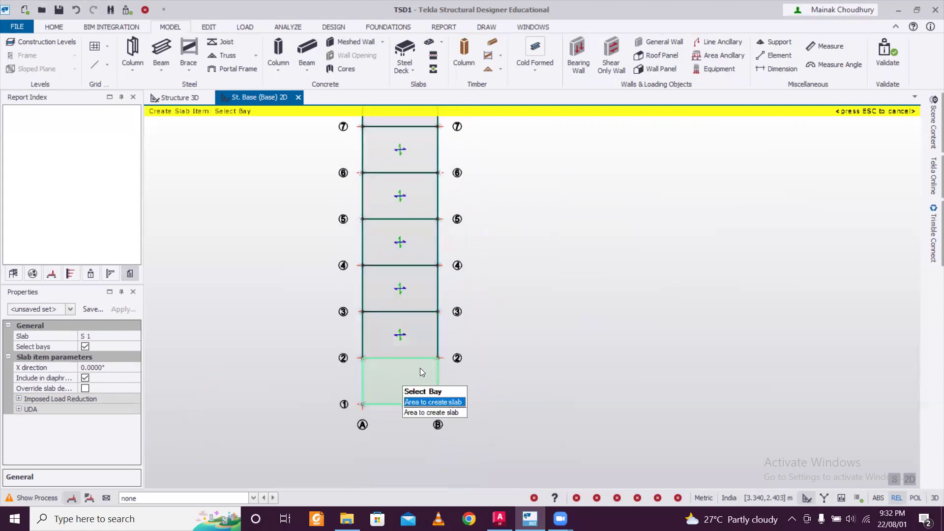
{"action": "left_click", "coordinate": [420, 369]}
{"action": "scroll", "coordinate": [577, 318], "scroll_direction": "down", "scroll_amount": 3}
{"action": "middle_click_drag", "start_coordinate": [564, 256], "coordinate": [497, 372]}
{"action": "scroll", "coordinate": [466, 254], "scroll_direction": "down", "scroll_amount": 2}
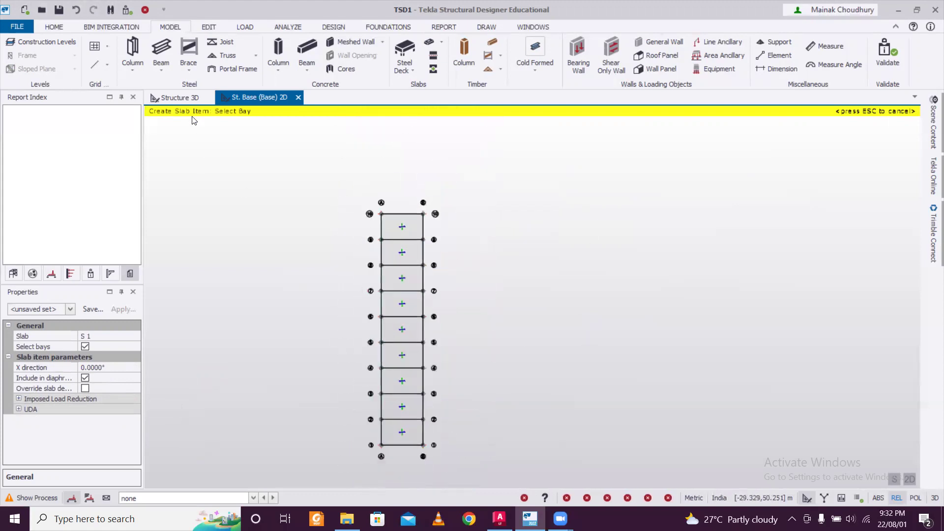
Step: Check the two-way slabs placed at base level in the 3D structure view
{"action": "left_click", "coordinate": [180, 97]}
{"action": "mouse_move", "coordinate": [585, 327]}
{"action": "middle_click_drag", "start_coordinate": [709, 265], "coordinate": [621, 281], "text": "shift"}
{"action": "scroll", "coordinate": [681, 304], "scroll_direction": "down", "scroll_amount": 3}
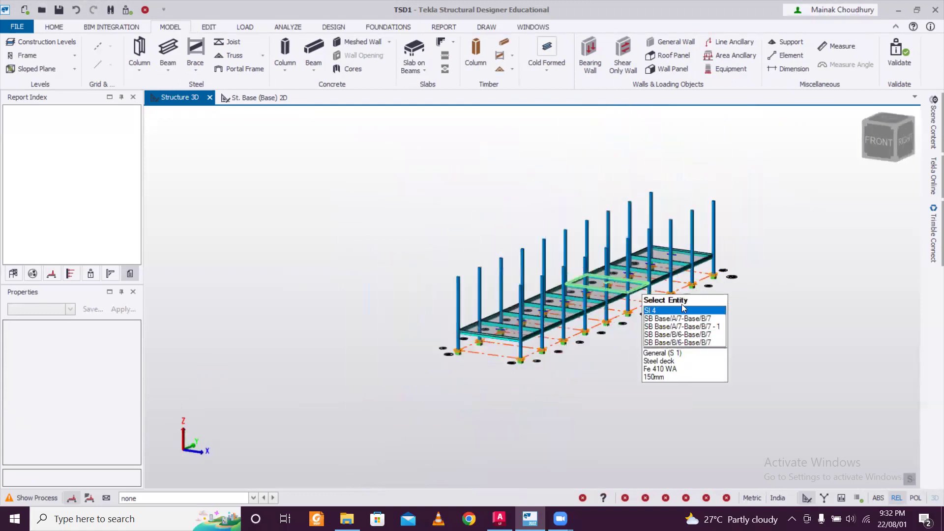
{"action": "middle_click_drag", "start_coordinate": [681, 303], "coordinate": [338, 172], "text": "shift"}
Step: List the model's construction levels and open the 2D plan of level St. 1 (1)
{"action": "left_click", "coordinate": [253, 99]}
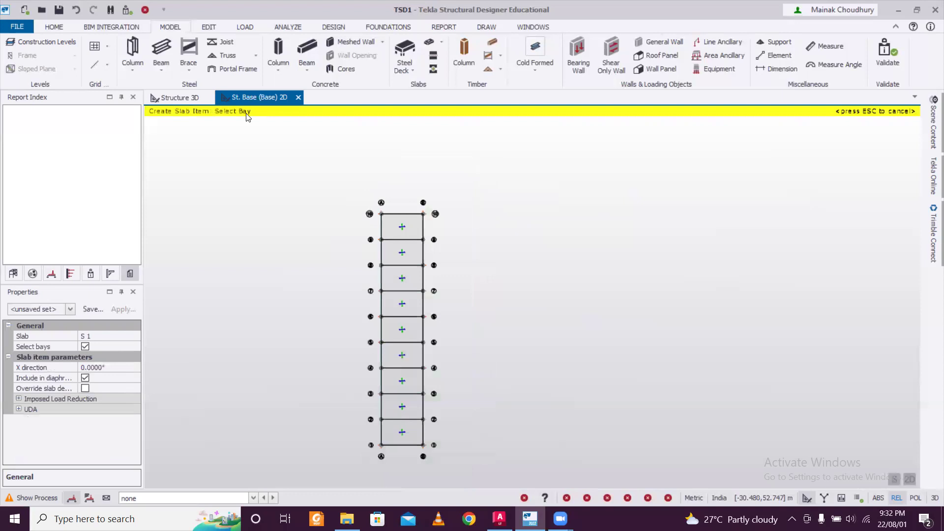
{"action": "left_click", "coordinate": [13, 273]}
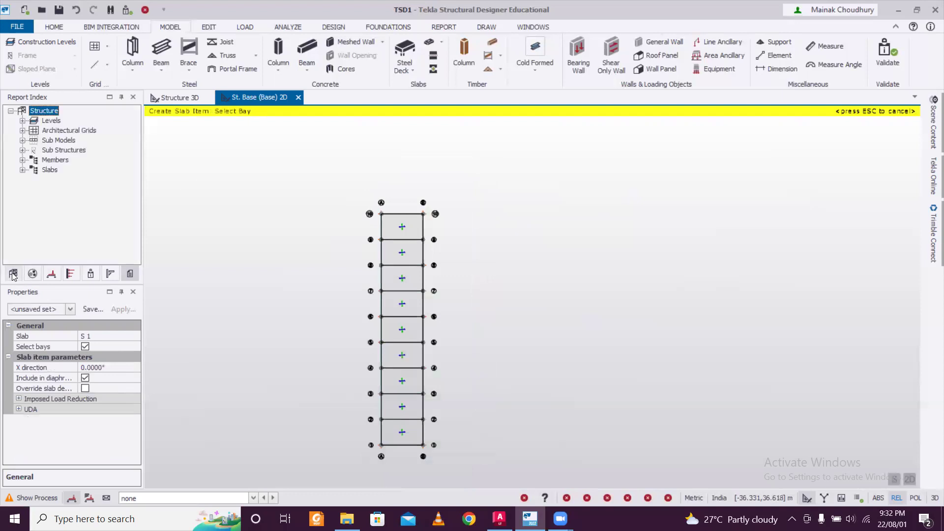
{"action": "left_click", "coordinate": [22, 121]}
{"action": "double_click", "coordinate": [63, 142]}
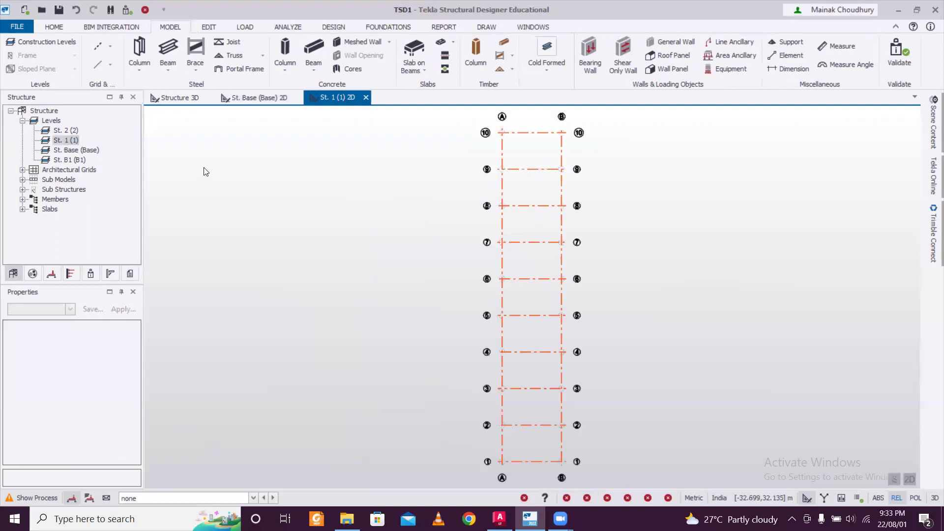
{"action": "scroll", "coordinate": [205, 173], "scroll_direction": "down", "scroll_amount": 1}
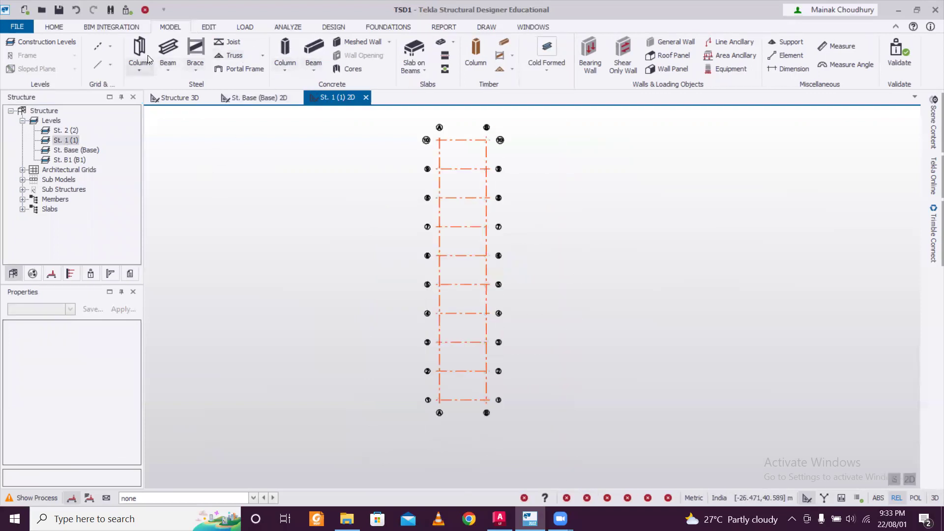
Step: Start a rolled non-composite steel beam in the St. 1 plan and set its section to MB 500 from the ISMB sections
{"action": "left_click", "coordinate": [165, 47]}
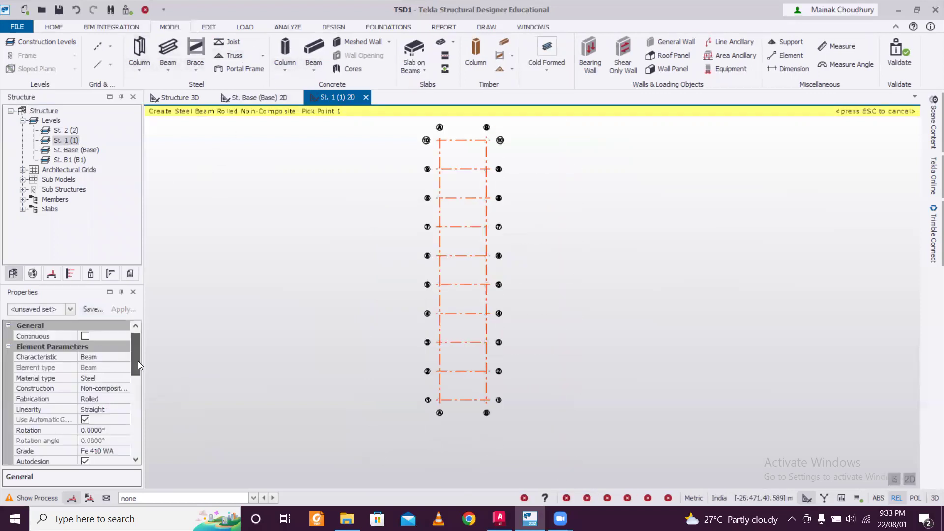
{"action": "left_click_drag", "start_coordinate": [138, 361], "coordinate": [139, 376]}
{"action": "left_click", "coordinate": [123, 420]}
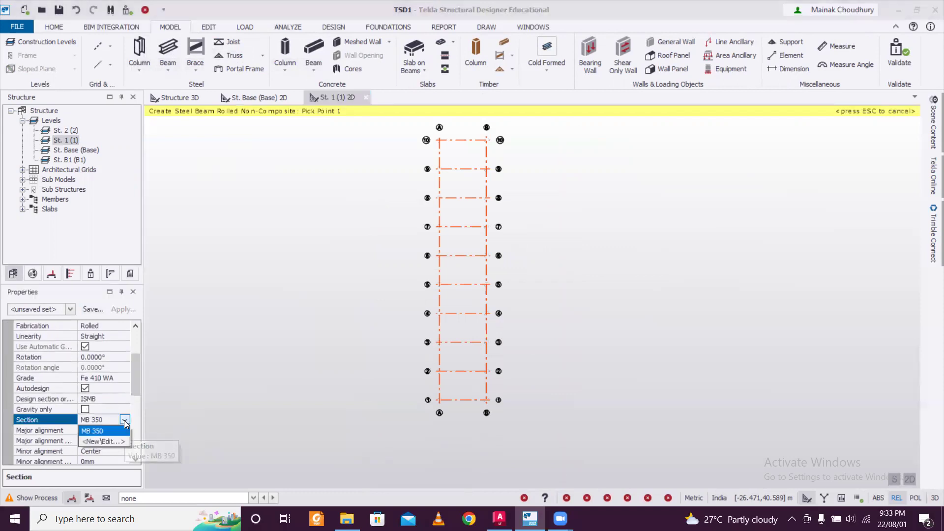
{"action": "left_click", "coordinate": [112, 441]}
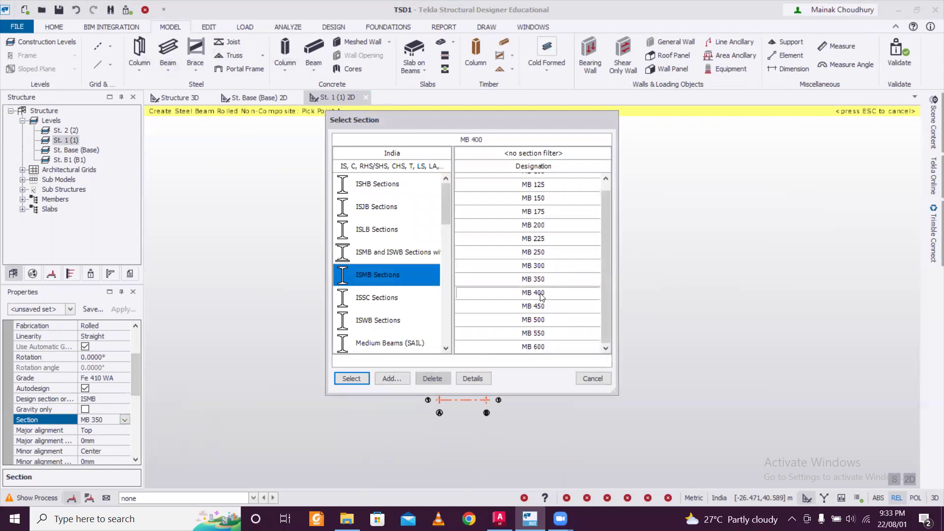
{"action": "left_click", "coordinate": [535, 321]}
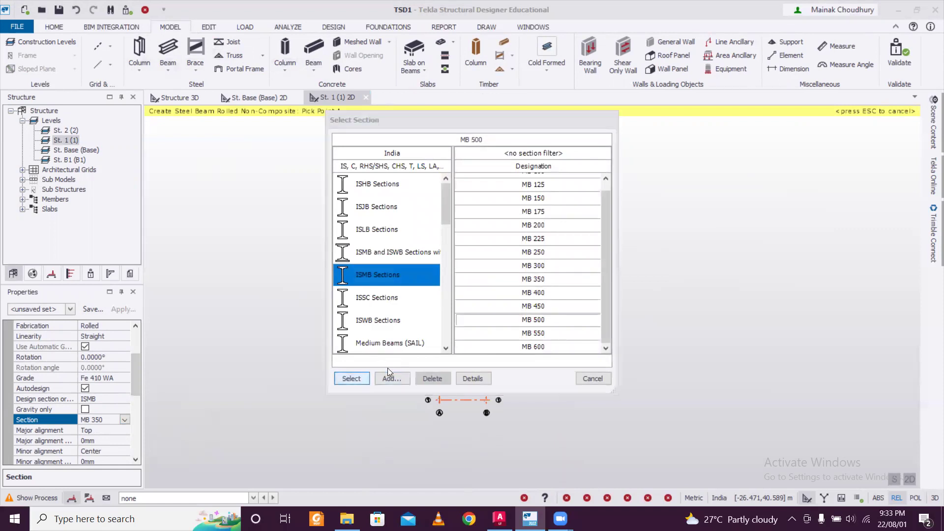
{"action": "left_click", "coordinate": [351, 378]}
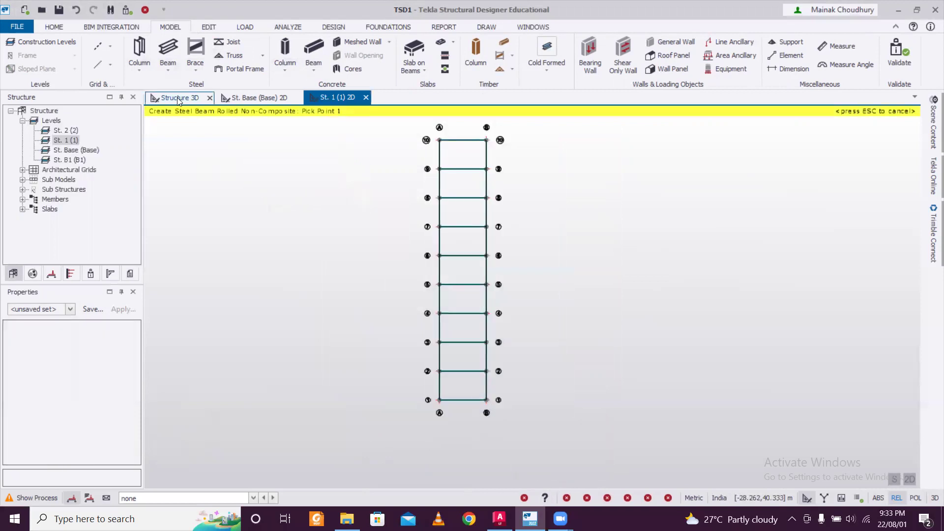
Step: Check the St. 1 level beams in the 3D structure view and undo their placement
{"action": "left_click", "coordinate": [177, 97]}
{"action": "right_click_drag", "start_coordinate": [607, 318], "coordinate": [567, 341]}
{"action": "middle_click_drag", "start_coordinate": [567, 341], "coordinate": [577, 305]}
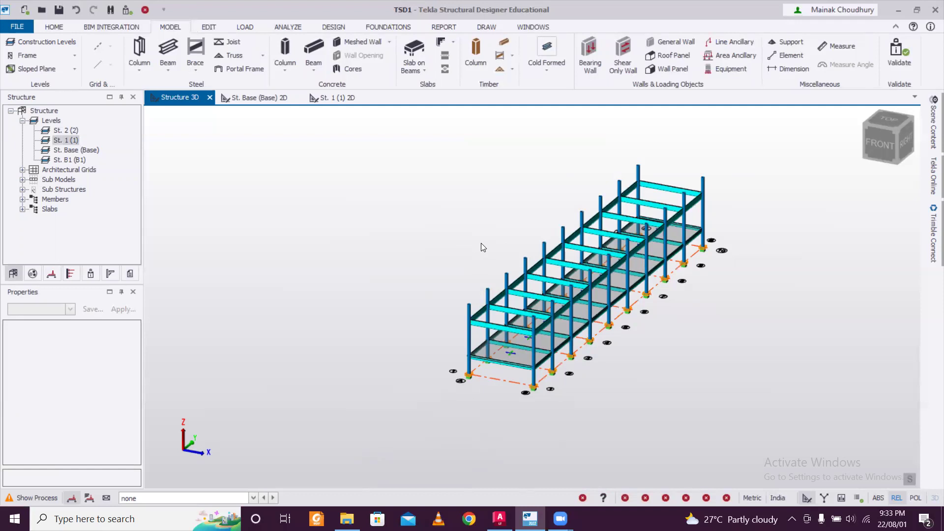
{"action": "key", "text": "ctrl+z"}
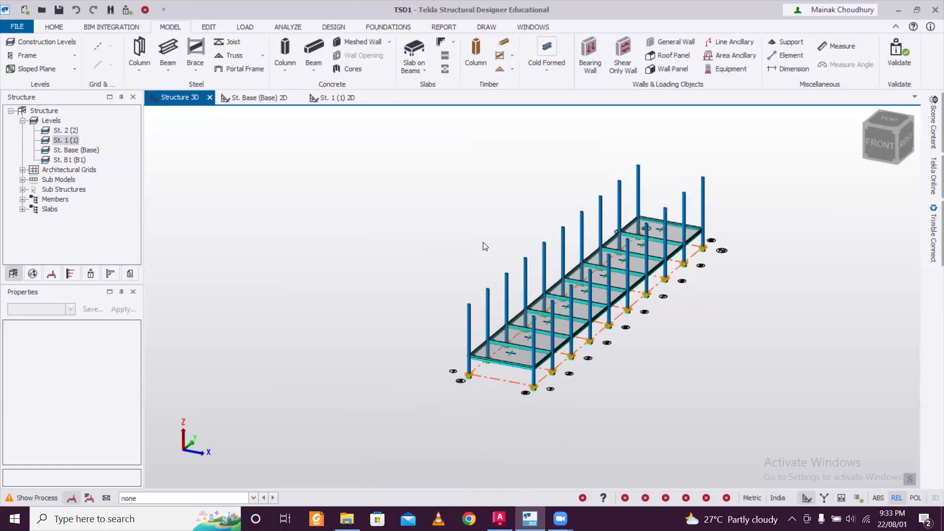
Step: Place steel beams only along grid lines A and B of the St. 1 plan and check them in the 3D structure view
{"action": "left_click", "coordinate": [344, 98]}
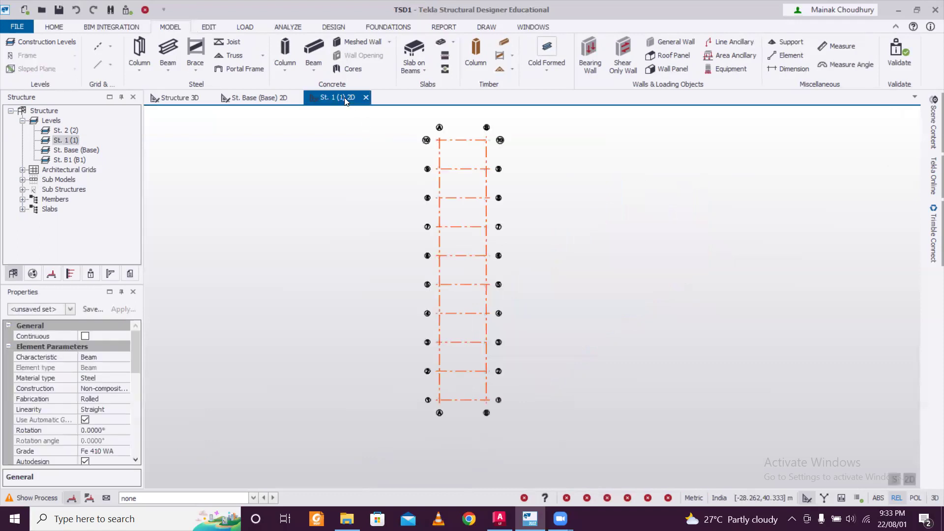
{"action": "left_click", "coordinate": [167, 57]}
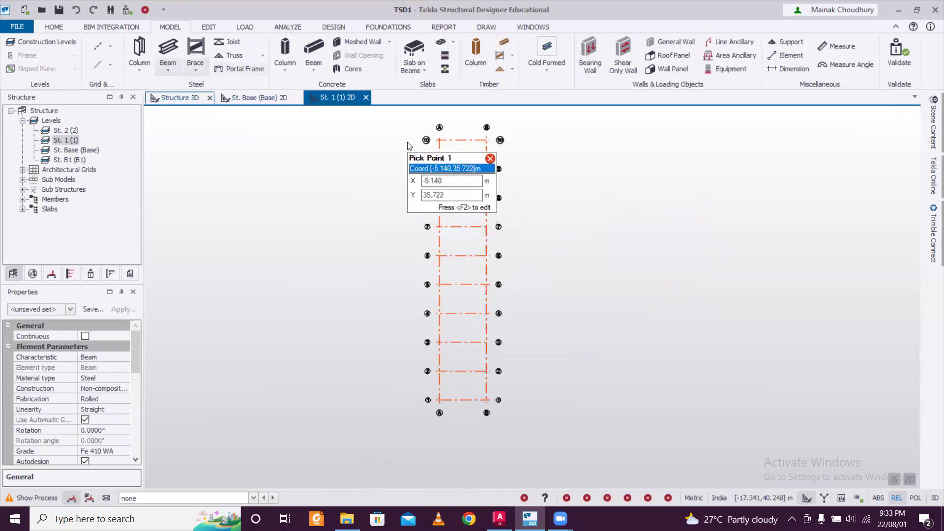
{"action": "left_click_drag", "start_coordinate": [424, 114], "coordinate": [456, 433]}
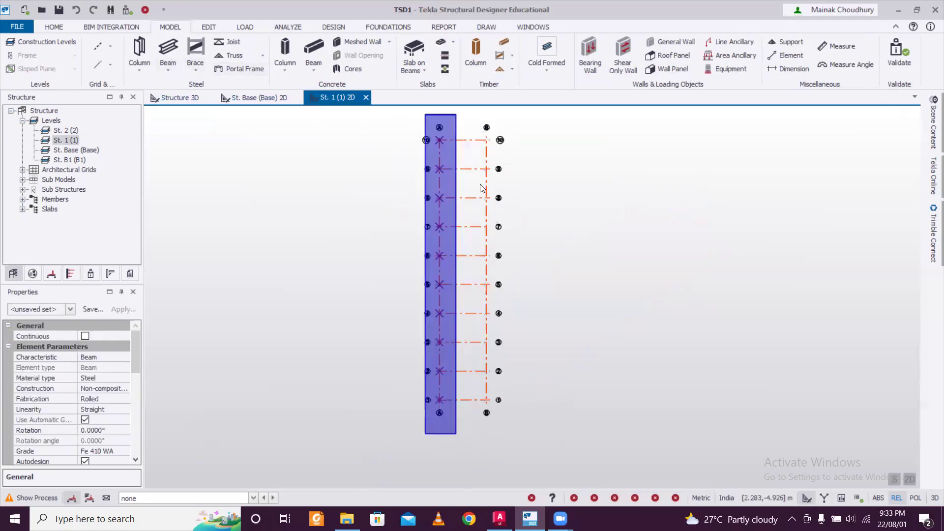
{"action": "left_click_drag", "start_coordinate": [477, 119], "coordinate": [564, 430]}
{"action": "left_click", "coordinate": [172, 98]}
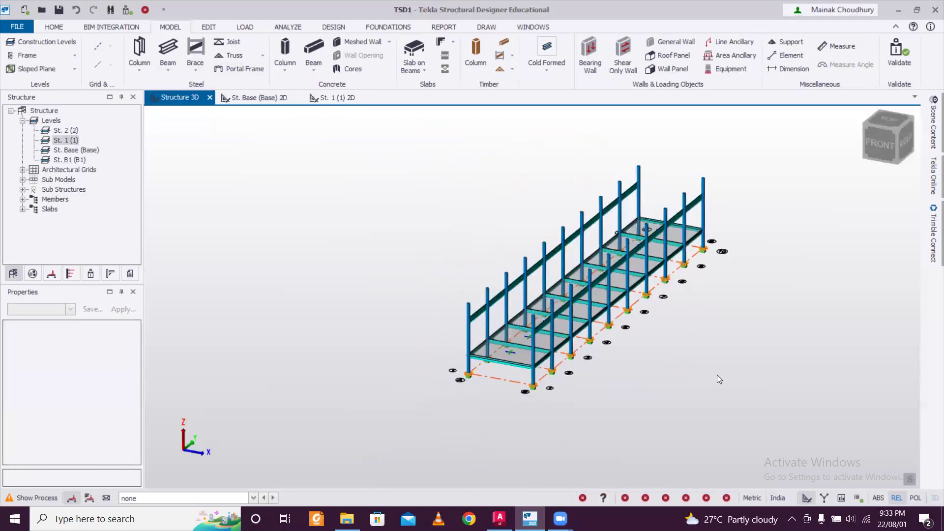
{"action": "right_click_drag", "start_coordinate": [719, 380], "coordinate": [675, 372]}
{"action": "scroll", "coordinate": [523, 296], "scroll_direction": "up", "scroll_amount": 3}
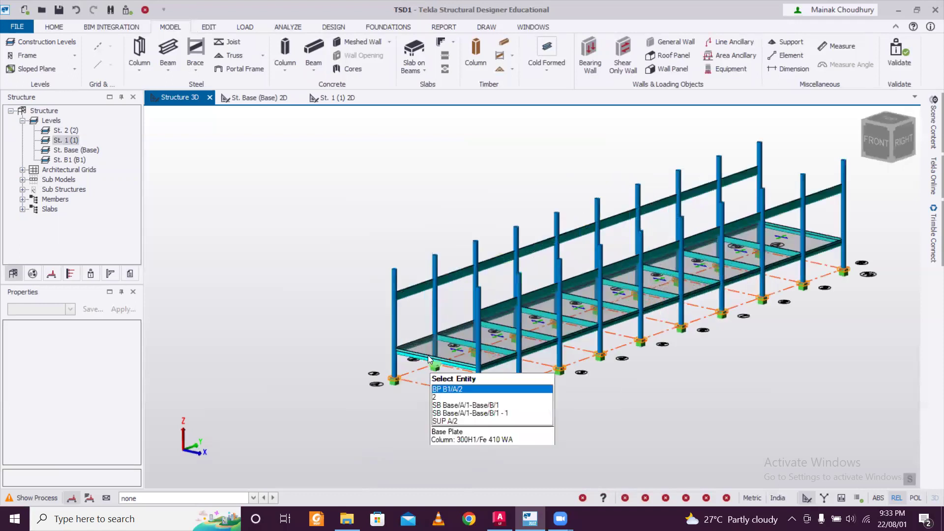
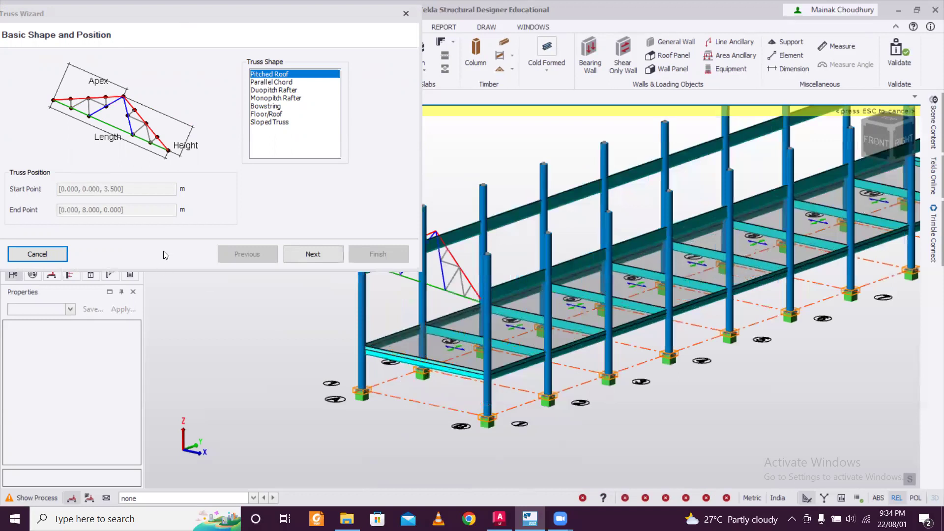
Step: Restart the truss wizard and position a Pitched Roof truss on grid line 1 from (0, 0, 3.5) to (6.5, 0, 3.5) m
{"action": "left_click_drag", "start_coordinate": [233, 20], "coordinate": [335, 53]}
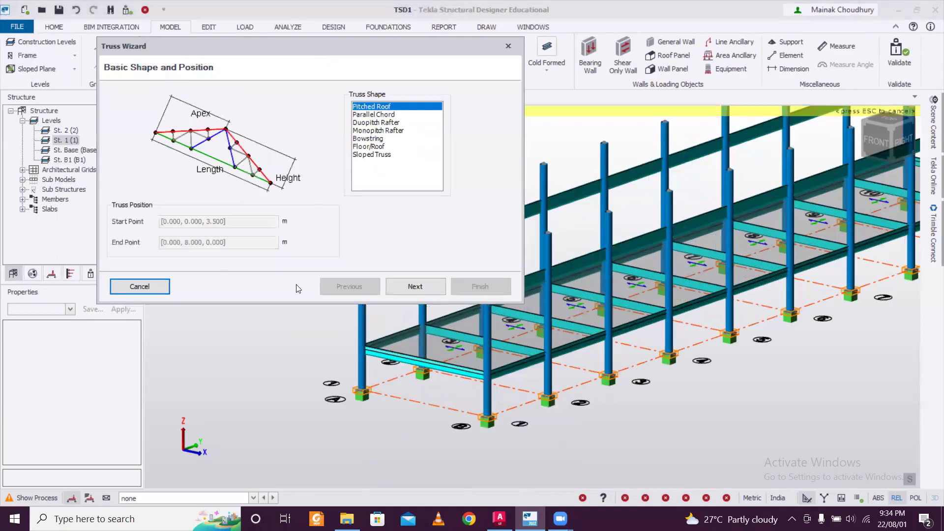
{"action": "left_click", "coordinate": [500, 49]}
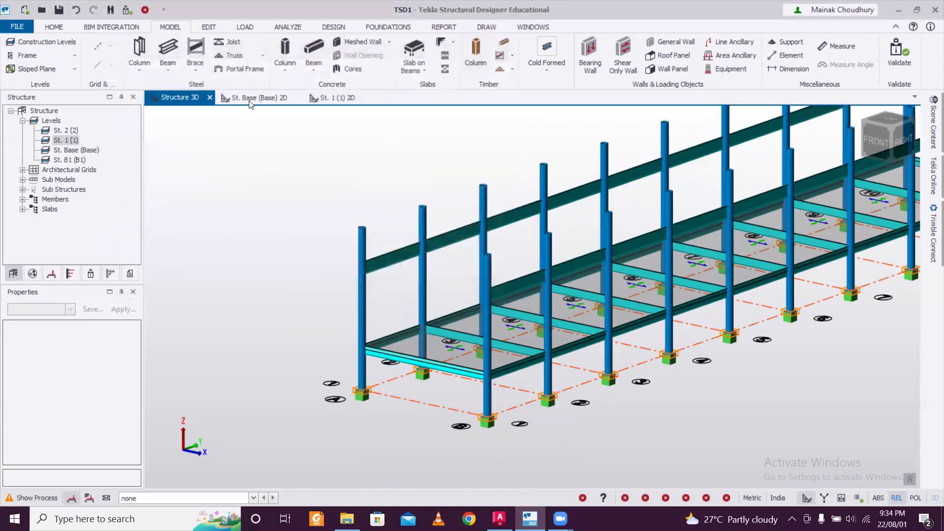
{"action": "left_click", "coordinate": [234, 55]}
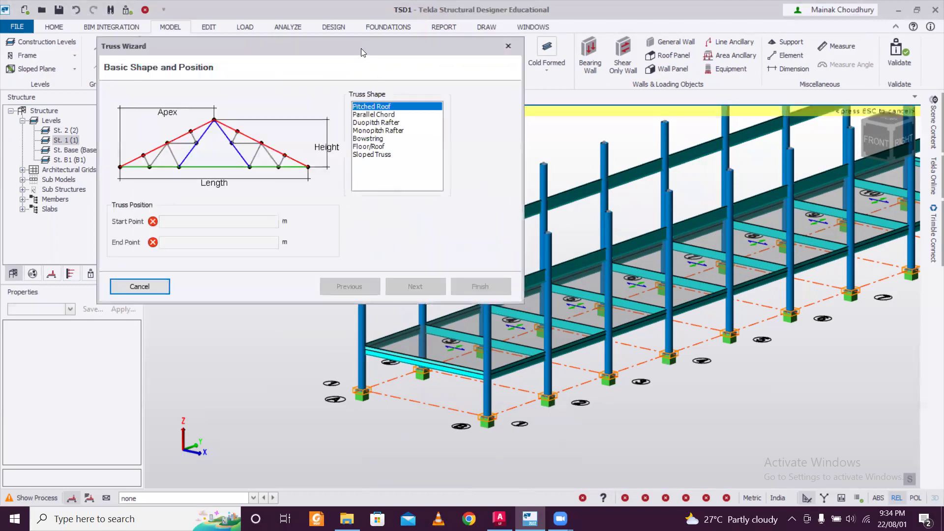
{"action": "left_click_drag", "start_coordinate": [361, 48], "coordinate": [75, 22]}
{"action": "scroll", "coordinate": [346, 275], "scroll_direction": "up", "scroll_amount": 2}
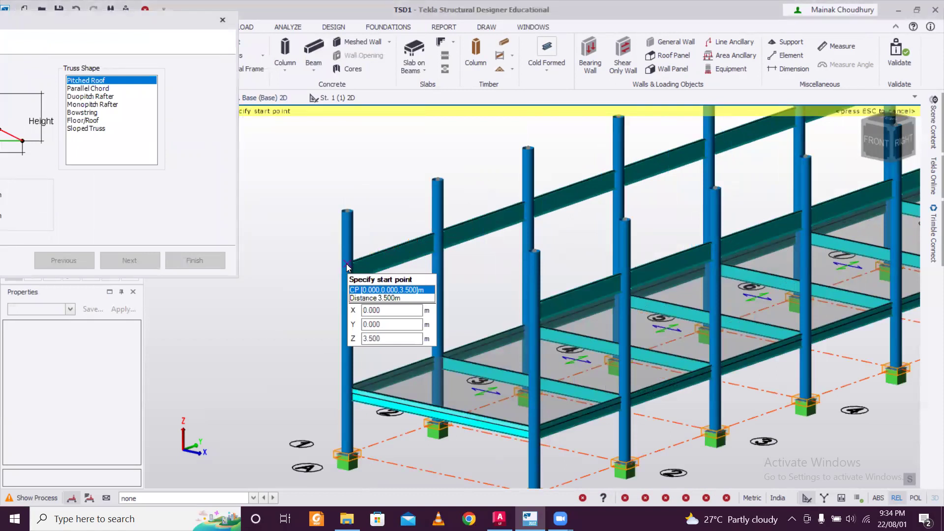
{"action": "left_click", "coordinate": [346, 263]}
{"action": "middle_click_drag", "start_coordinate": [595, 363], "coordinate": [541, 356]}
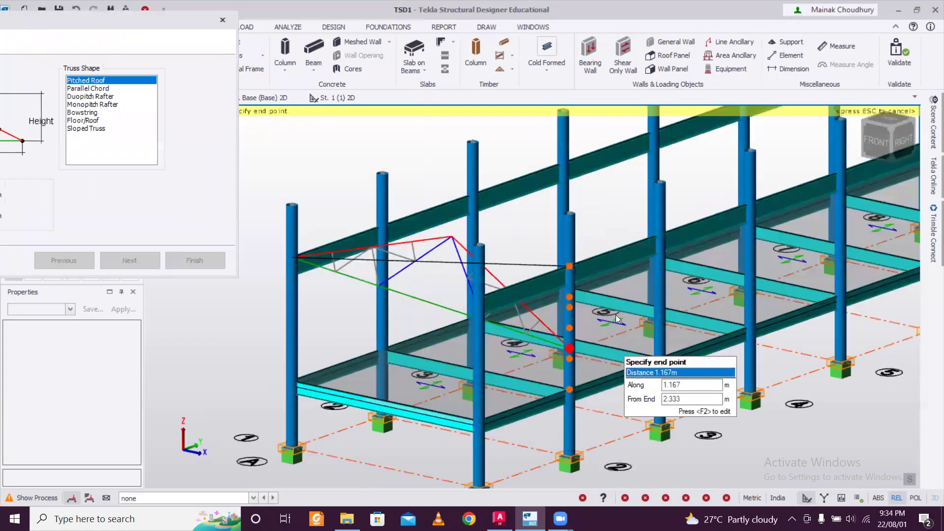
{"action": "middle_click_drag", "start_coordinate": [615, 315], "coordinate": [689, 300]}
{"action": "right_click_drag", "start_coordinate": [686, 303], "coordinate": [556, 350]}
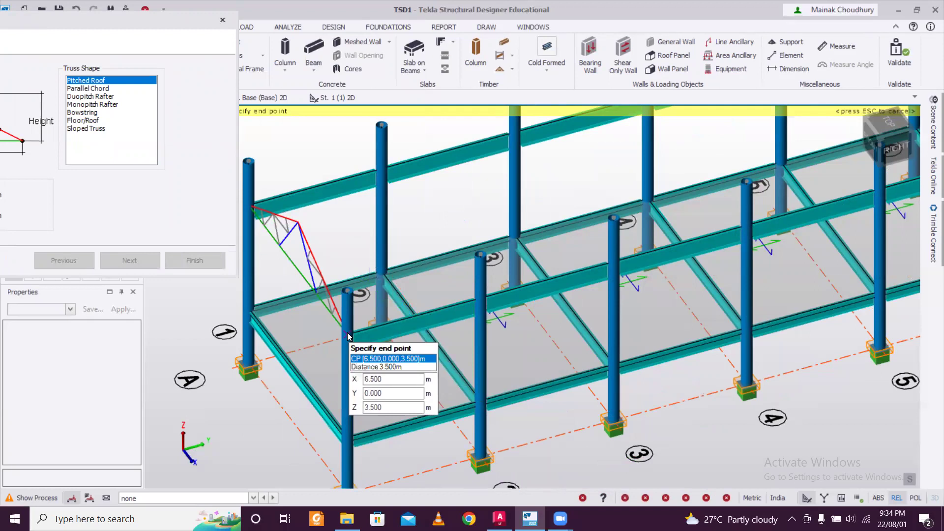
{"action": "left_click", "coordinate": [347, 334]}
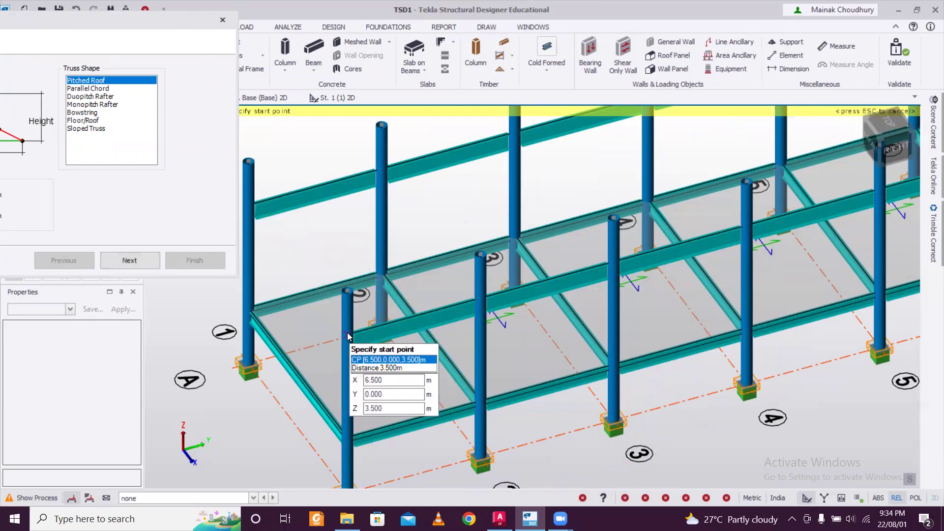
Step: Keep the default path and alignment of the roof truss, compare the truss types and choose Howe
{"action": "left_click", "coordinate": [130, 260]}
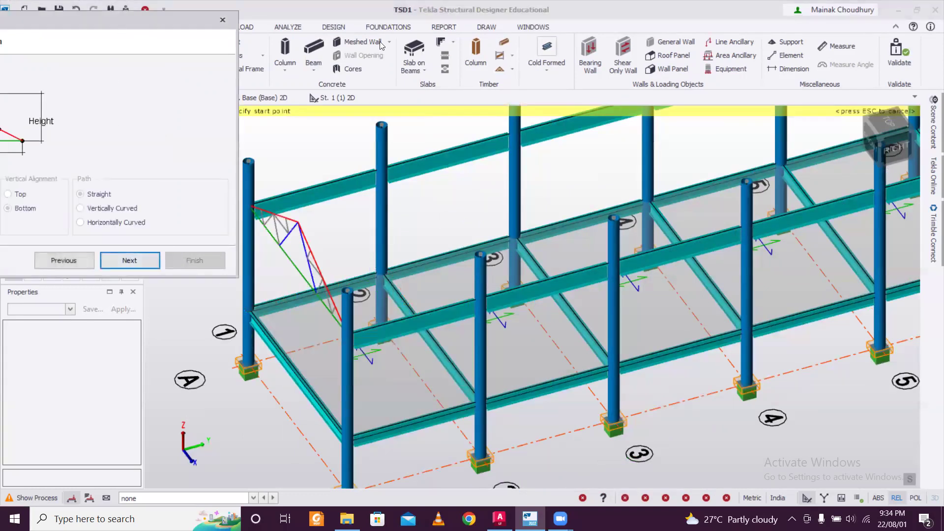
{"action": "left_click_drag", "start_coordinate": [138, 23], "coordinate": [400, 39]}
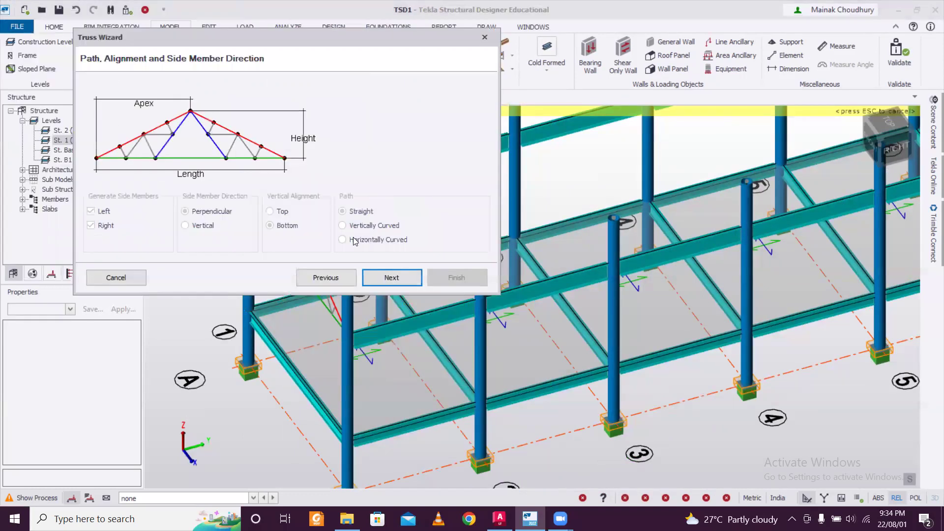
{"action": "left_click", "coordinate": [401, 273]}
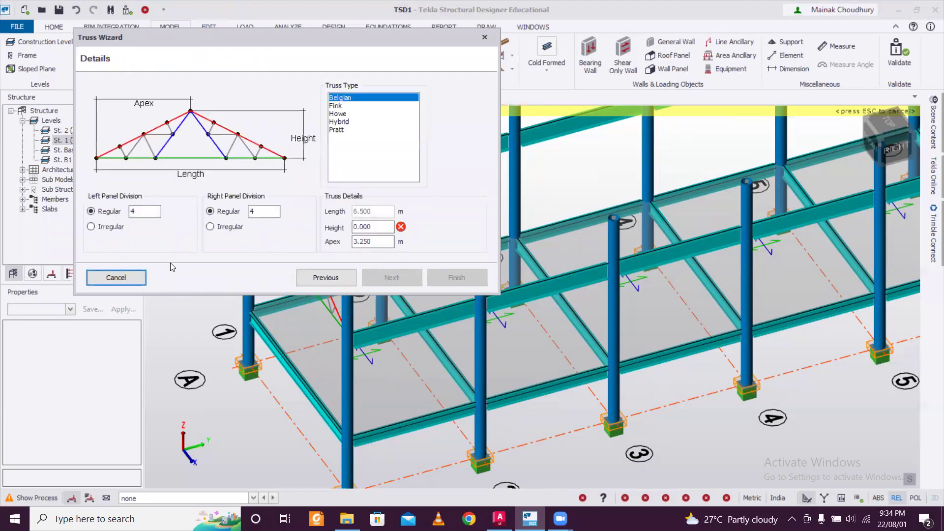
{"action": "left_click", "coordinate": [346, 115]}
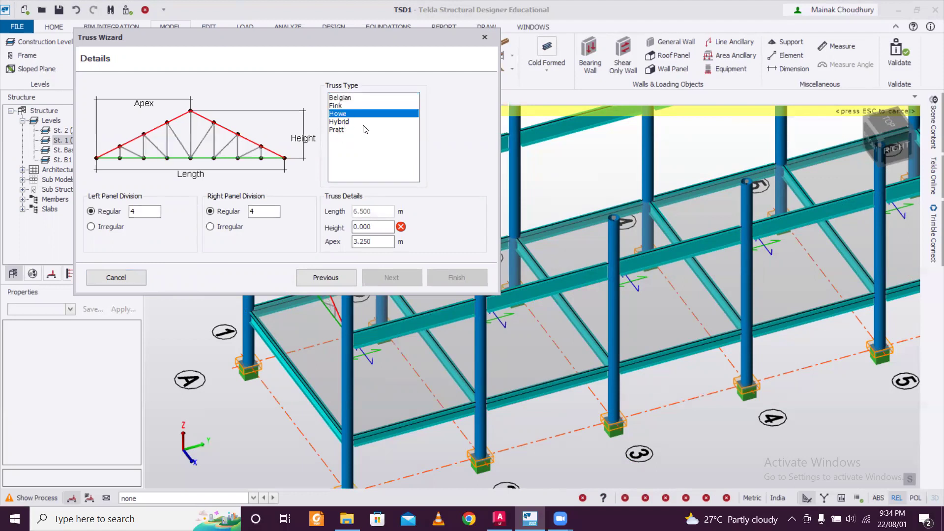
{"action": "left_click", "coordinate": [357, 131]}
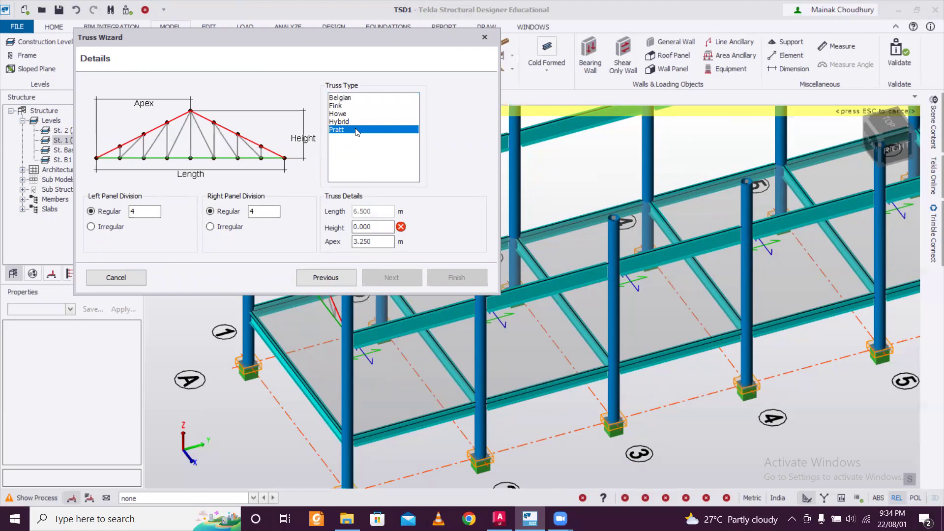
{"action": "left_click", "coordinate": [356, 113]}
{"action": "left_click", "coordinate": [352, 131]}
{"action": "left_click", "coordinate": [357, 116]}
{"action": "left_click", "coordinate": [355, 122]}
{"action": "left_click", "coordinate": [354, 130]}
{"action": "left_click", "coordinate": [360, 115]}
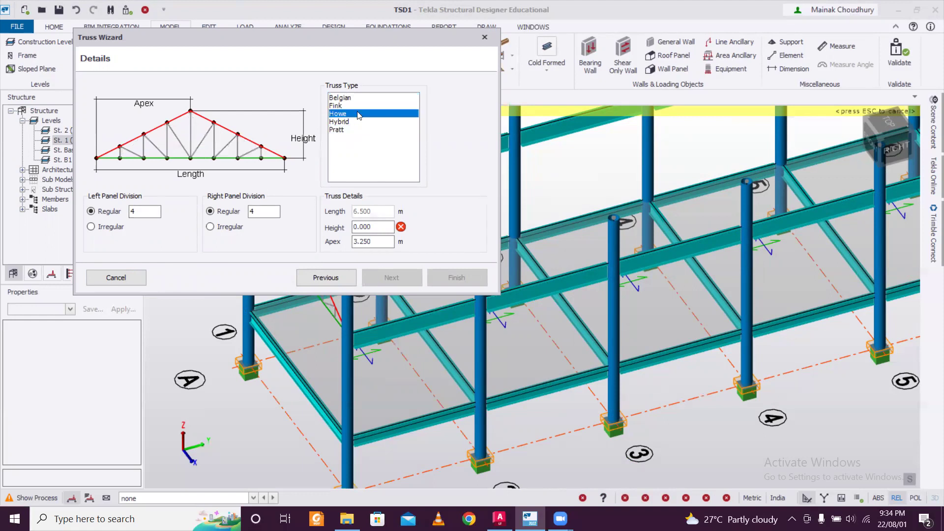
Step: Set 3 regular panel divisions on both the left and right sides of the Howe truss and its height to 1.5 m
{"action": "left_click", "coordinate": [91, 210]}
{"action": "type", "text": "5"}
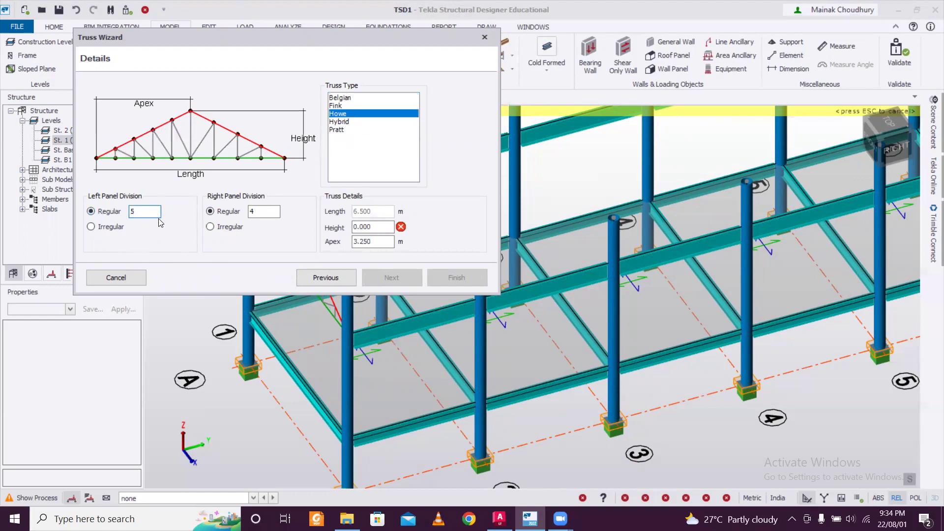
{"action": "type", "text": "3"}
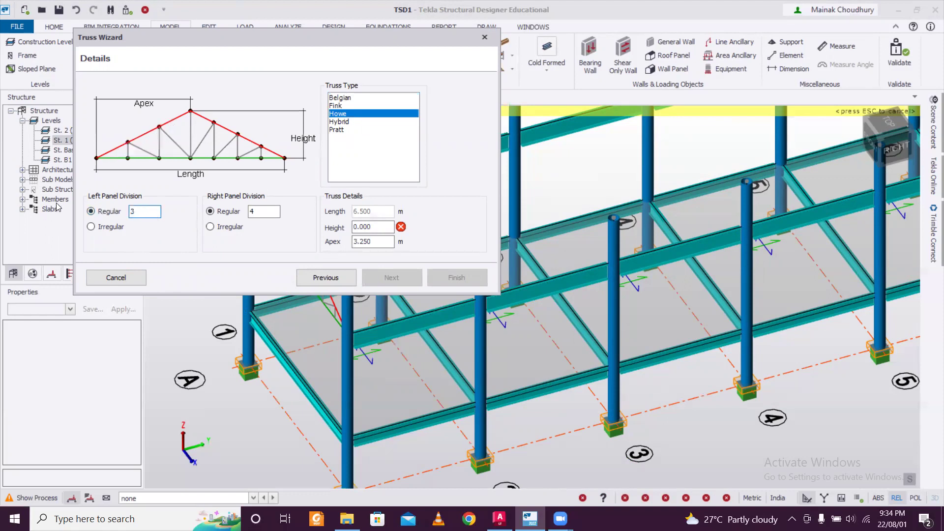
{"action": "left_click", "coordinate": [261, 213]}
{"action": "type", "text": "3"}
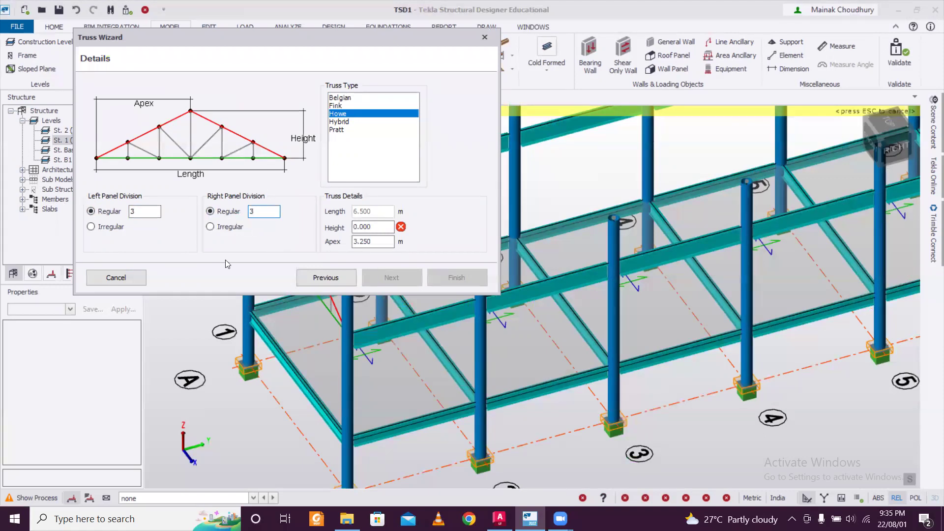
{"action": "key", "text": "Tab"}
{"action": "type", "text": "1.5"}
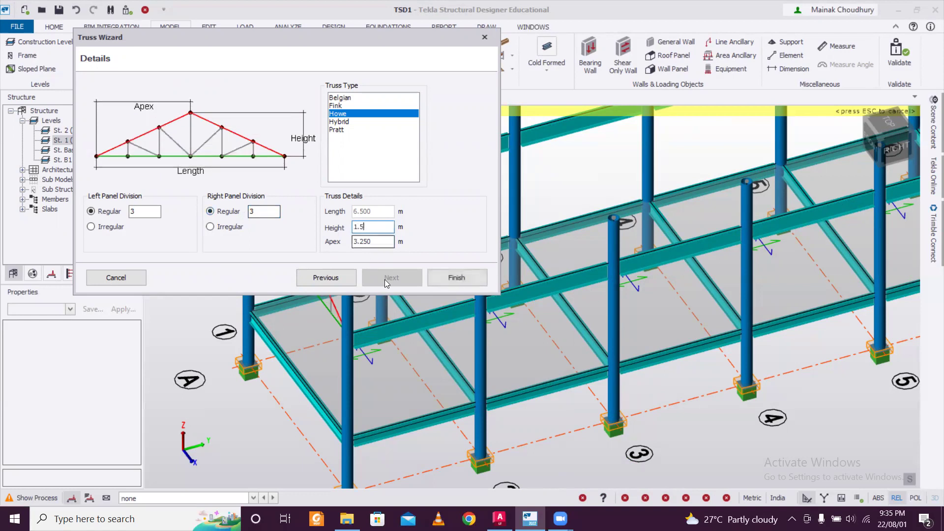
Step: Finish the Howe roof truss on grid line 1 and view it in the 3D structure
{"action": "left_click", "coordinate": [453, 278]}
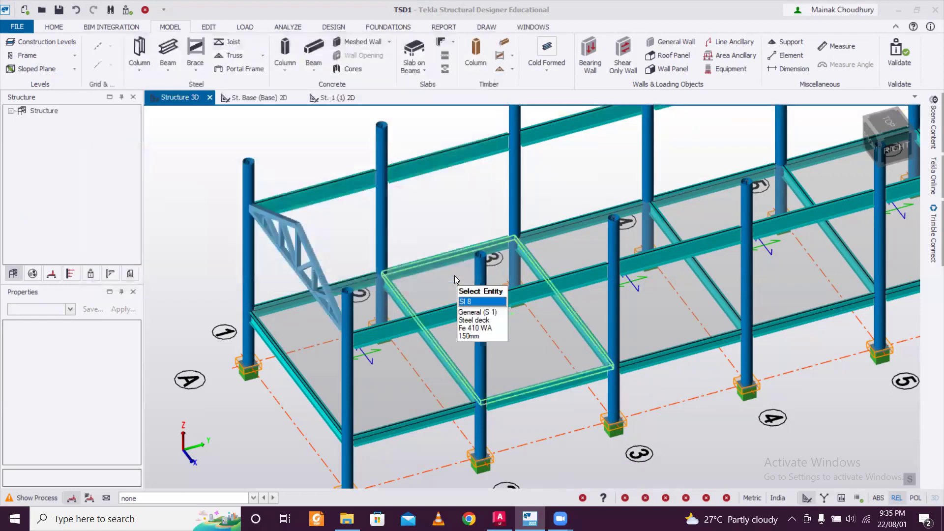
{"action": "right_click_drag", "start_coordinate": [314, 240], "coordinate": [358, 206]}
{"action": "scroll", "coordinate": [364, 207], "scroll_direction": "up", "scroll_amount": 2}
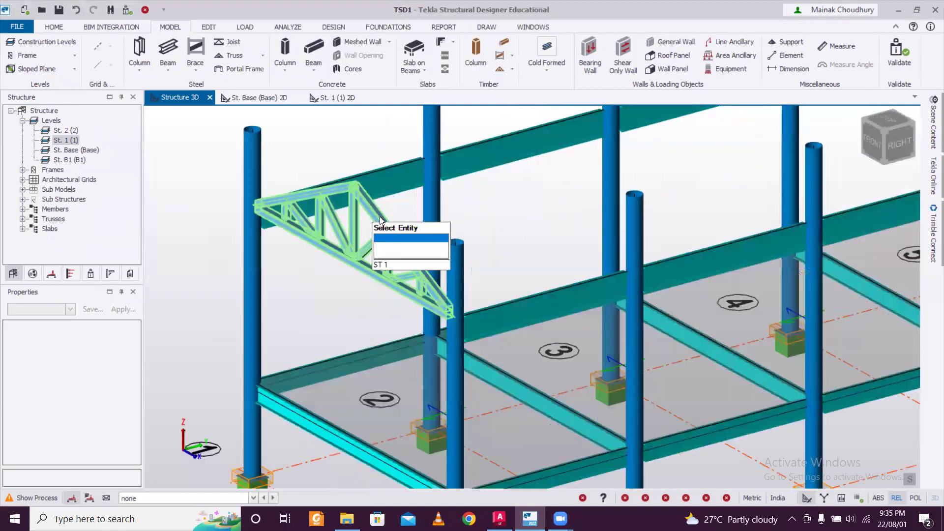
Step: Set the section of the roof truss's top members to the circular hollow section 135M
{"action": "left_click", "coordinate": [381, 220]}
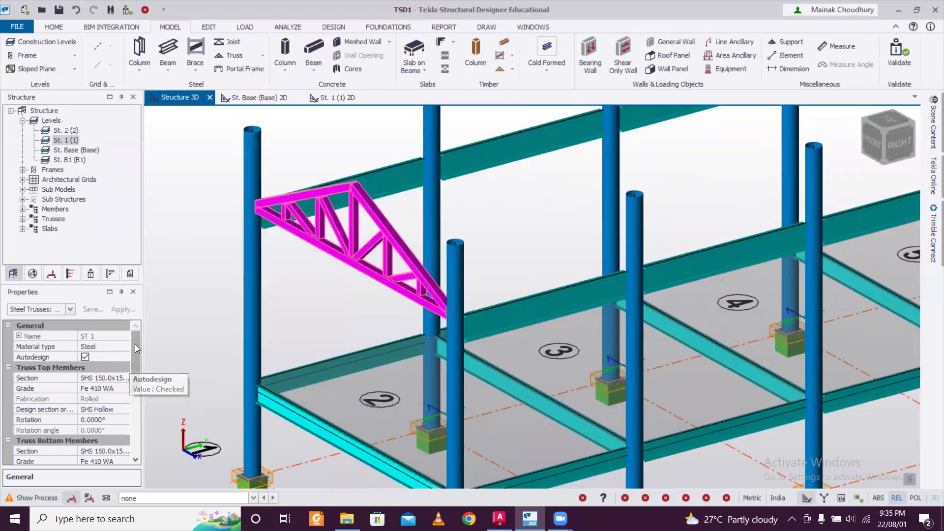
{"action": "left_click_drag", "start_coordinate": [135, 344], "coordinate": [138, 352]}
{"action": "left_click", "coordinate": [104, 357]}
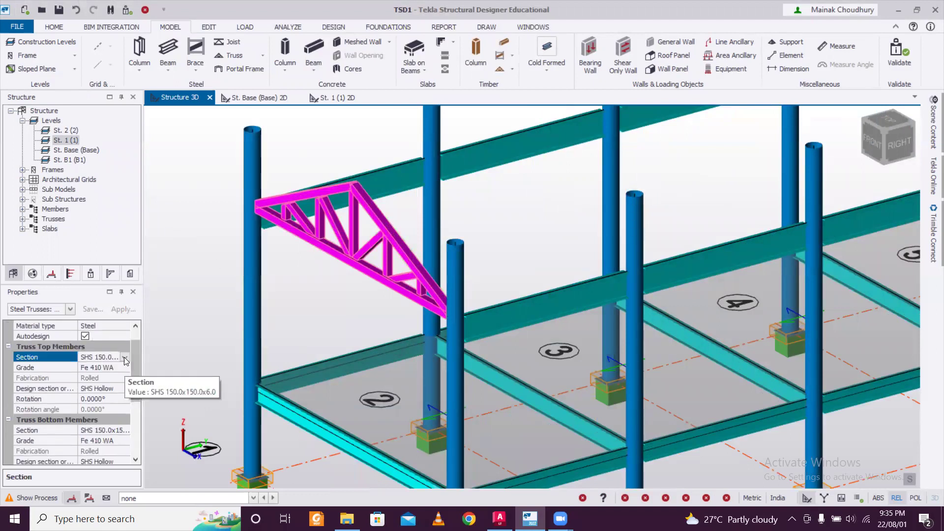
{"action": "left_click", "coordinate": [124, 356]}
{"action": "left_click", "coordinate": [117, 378]}
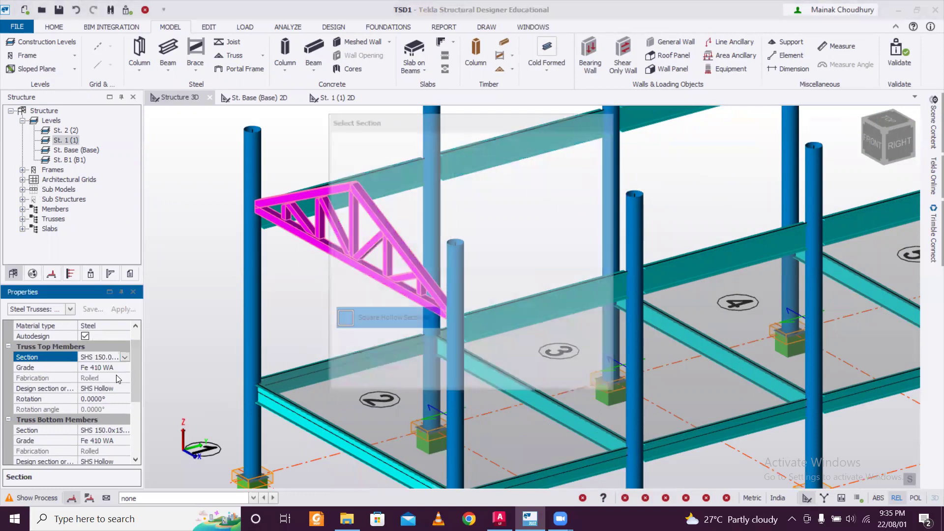
{"action": "left_click", "coordinate": [386, 343]}
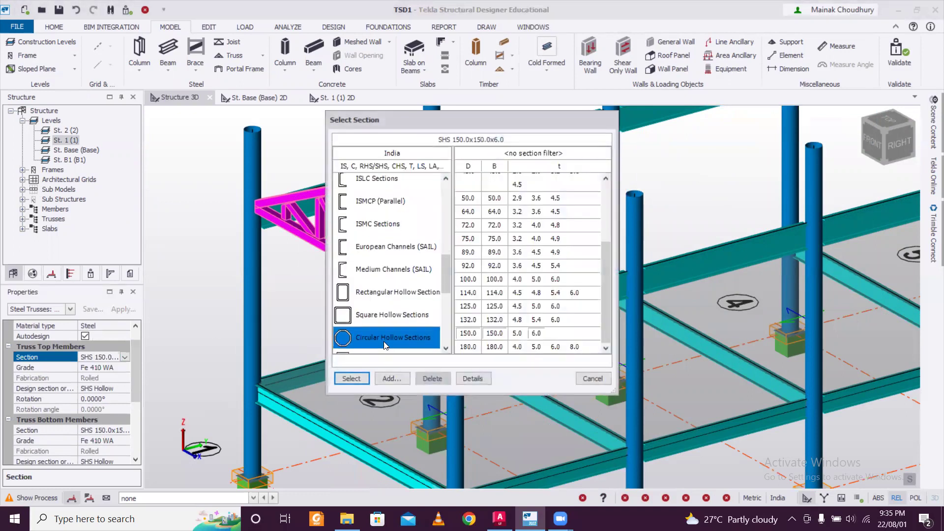
{"action": "scroll", "coordinate": [561, 300], "scroll_direction": "down", "scroll_amount": 6}
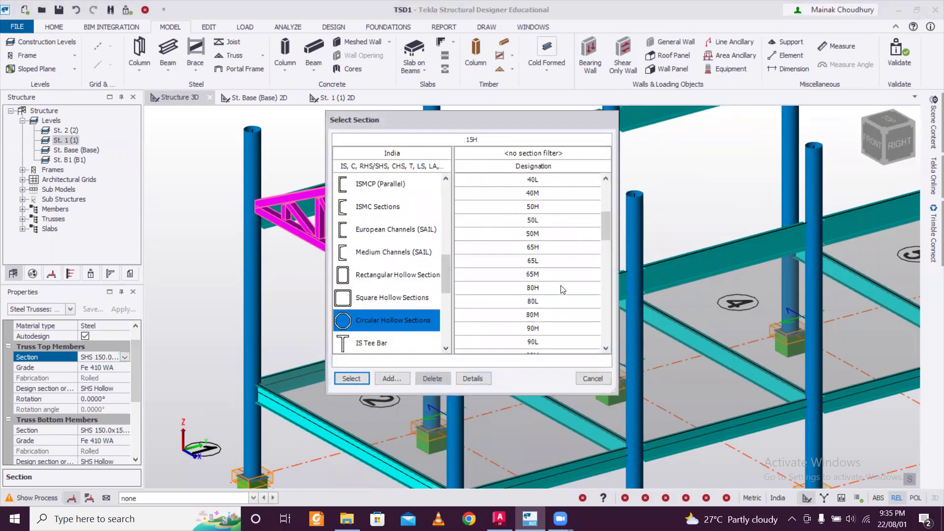
{"action": "scroll", "coordinate": [562, 290], "scroll_direction": "down", "scroll_amount": 4}
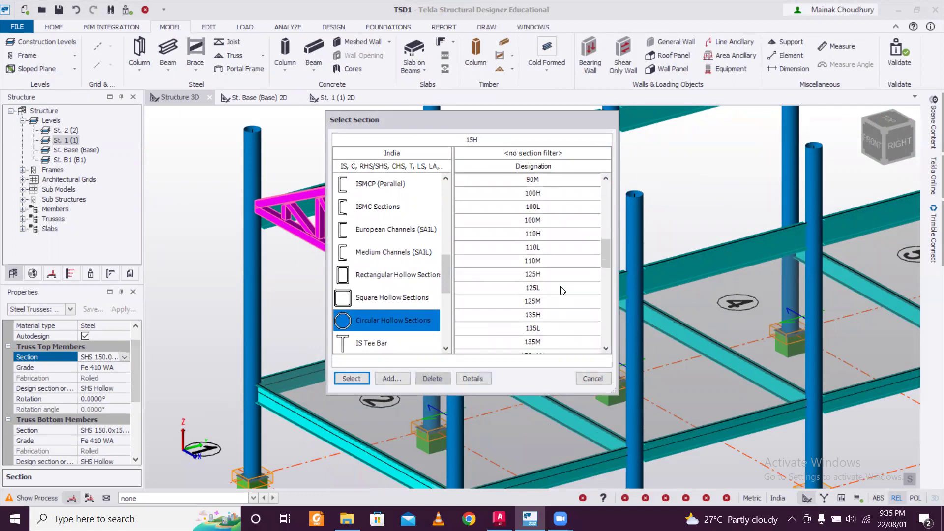
{"action": "scroll", "coordinate": [544, 317], "scroll_direction": "down", "scroll_amount": 2}
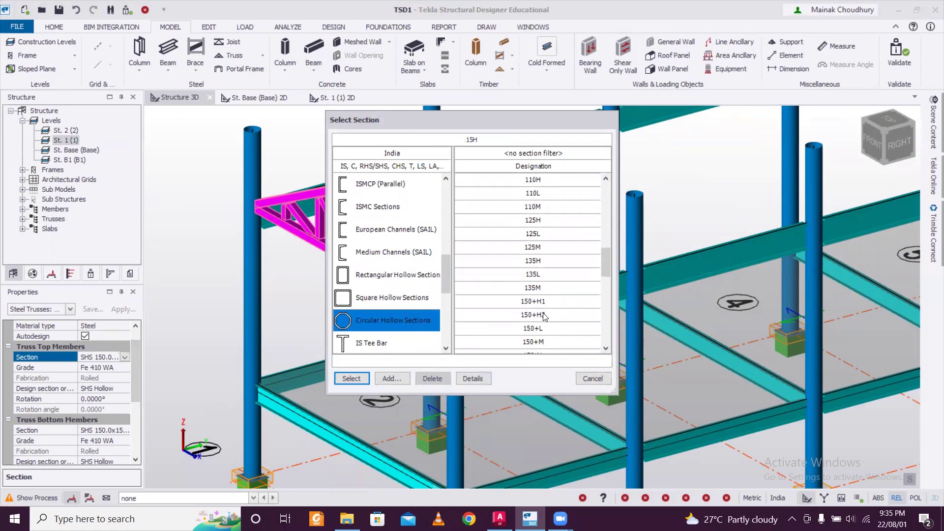
{"action": "scroll", "coordinate": [545, 316], "scroll_direction": "up", "scroll_amount": 1}
{"action": "left_click", "coordinate": [539, 290]}
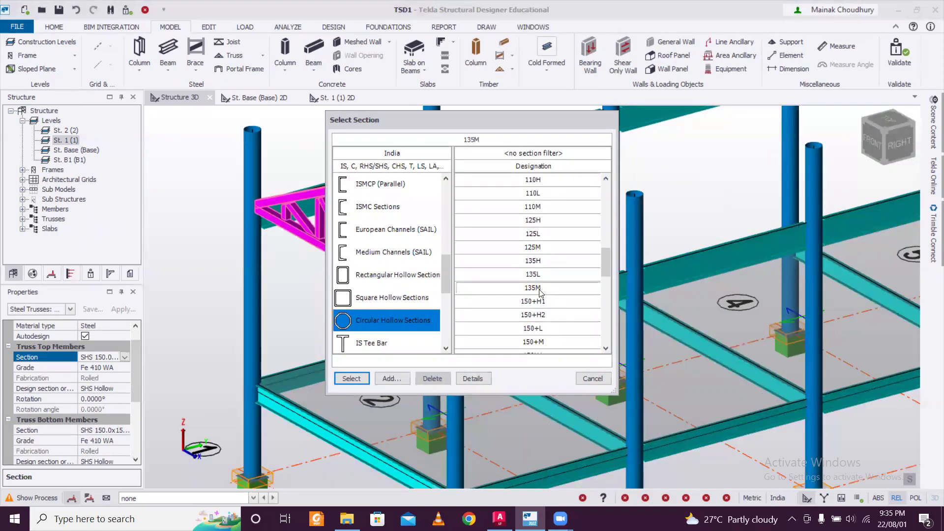
{"action": "left_click", "coordinate": [351, 378]}
Step: Examine the roof truss's top, bottom and internal members up close together with the truss properties
{"action": "scroll", "coordinate": [370, 315], "scroll_direction": "up", "scroll_amount": 3}
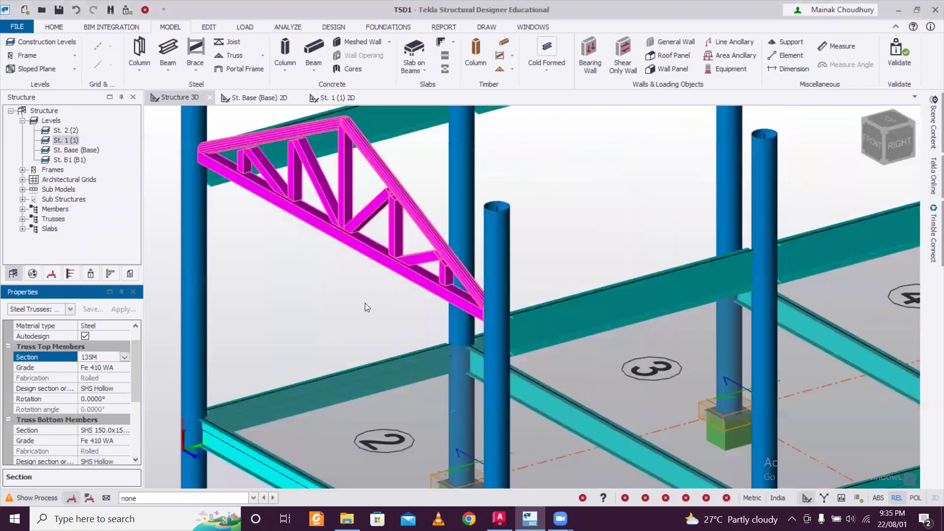
{"action": "scroll", "coordinate": [411, 303], "scroll_direction": "down", "scroll_amount": 3}
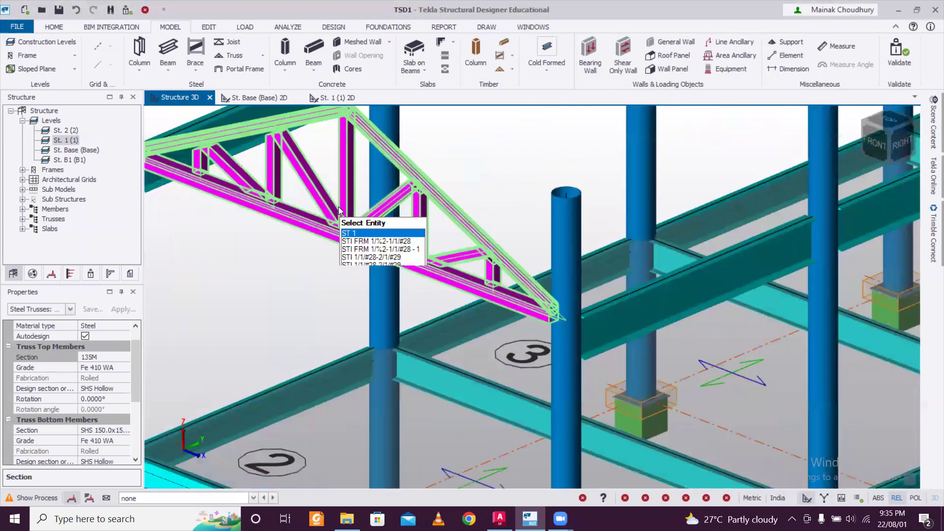
{"action": "scroll", "coordinate": [302, 260], "scroll_direction": "up", "scroll_amount": 3}
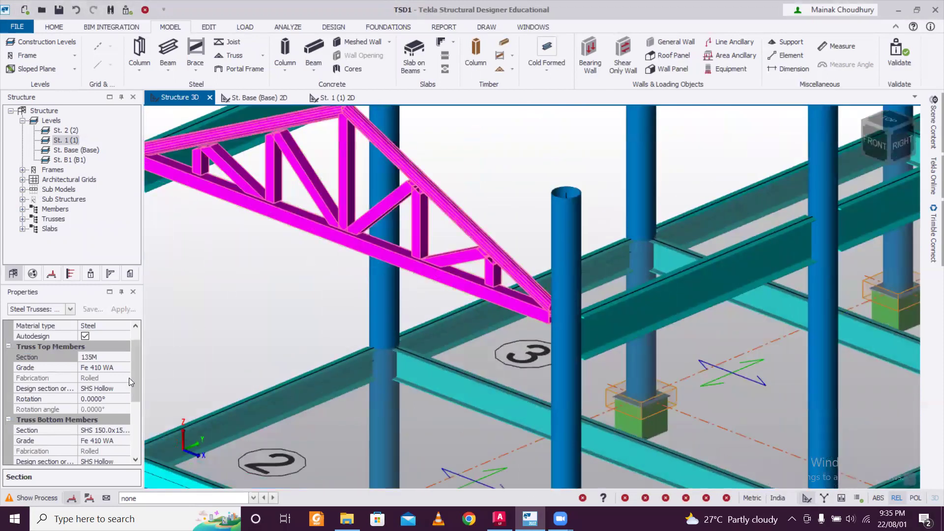
{"action": "key", "text": "Escape"}
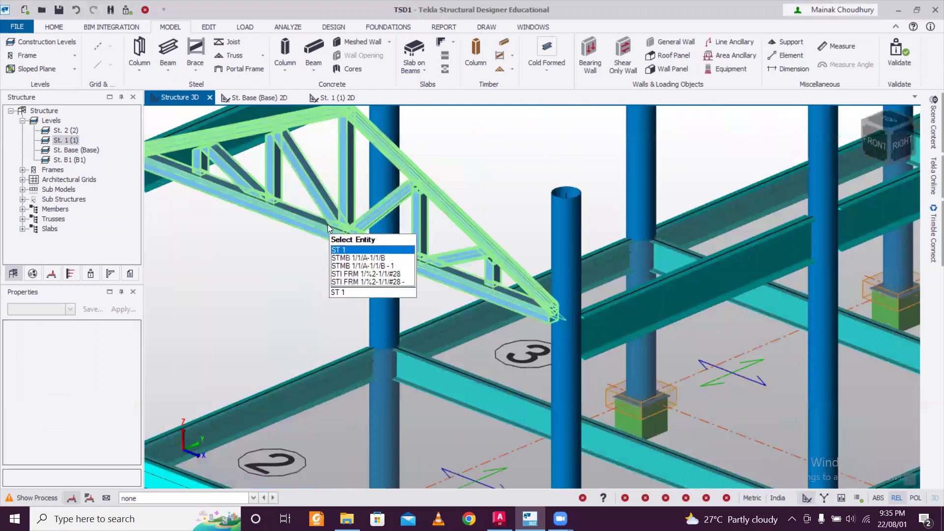
{"action": "left_click", "coordinate": [326, 235]}
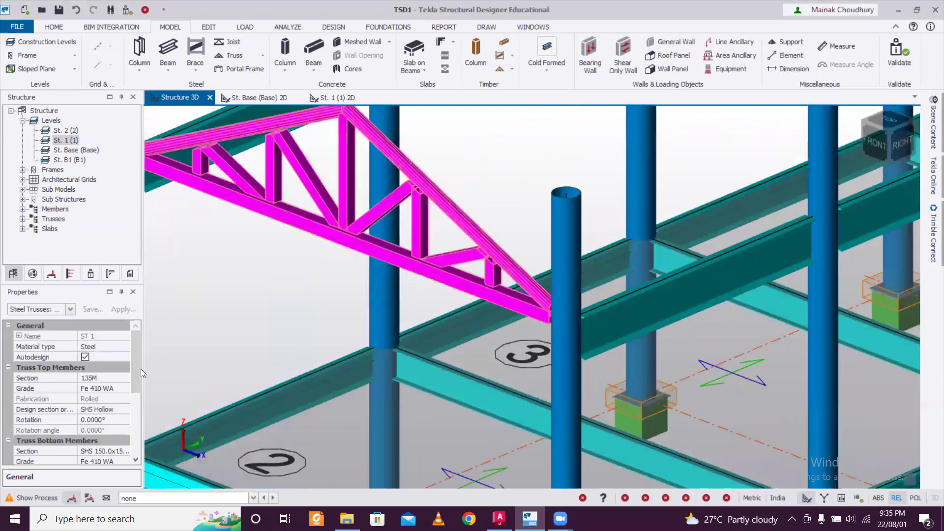
{"action": "scroll", "coordinate": [280, 252], "scroll_direction": "down", "scroll_amount": 2}
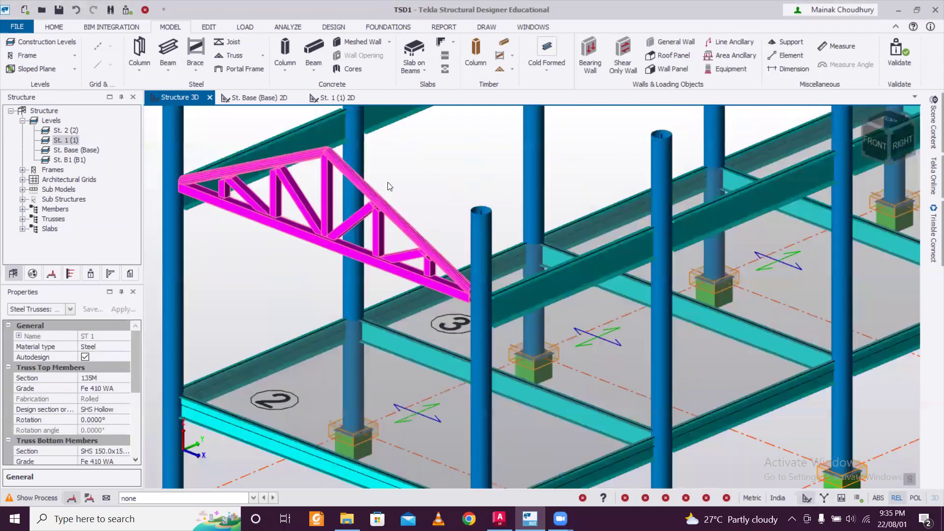
{"action": "key", "text": "Escape"}
{"action": "scroll", "coordinate": [385, 249], "scroll_direction": "up", "scroll_amount": 4}
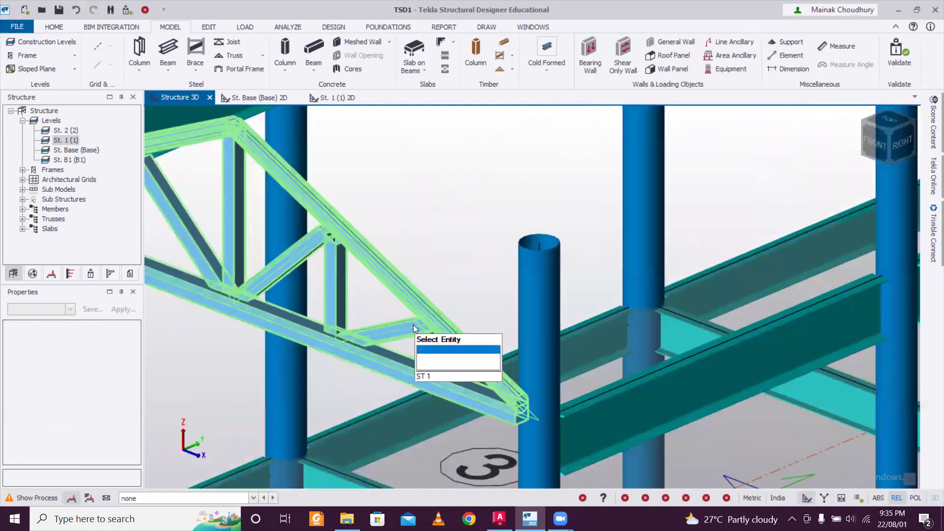
{"action": "scroll", "coordinate": [388, 334], "scroll_direction": "down", "scroll_amount": 2}
{"action": "scroll", "coordinate": [403, 319], "scroll_direction": "down", "scroll_amount": 1}
{"action": "scroll", "coordinate": [344, 320], "scroll_direction": "down", "scroll_amount": 1}
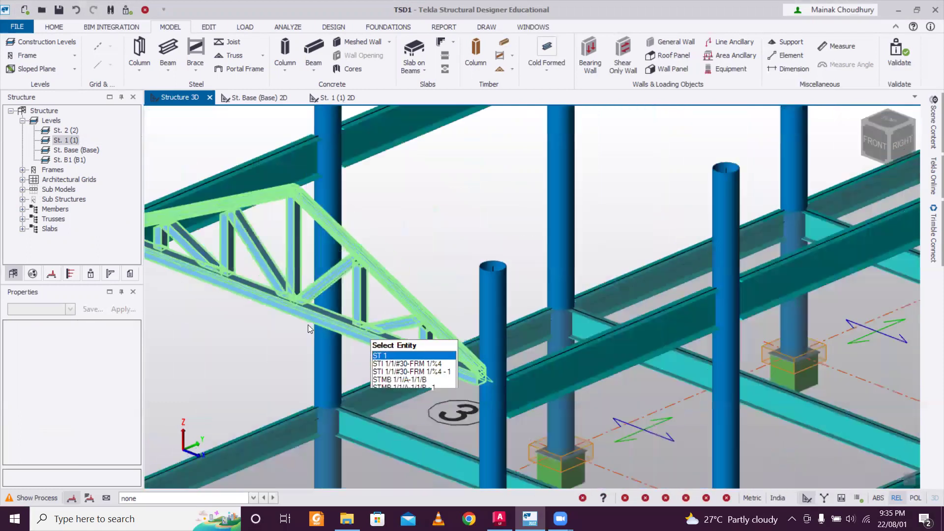
Step: Set the section of all the roof truss's internal spans to the circular hollow section 135H
{"action": "left_click", "coordinate": [315, 314]}
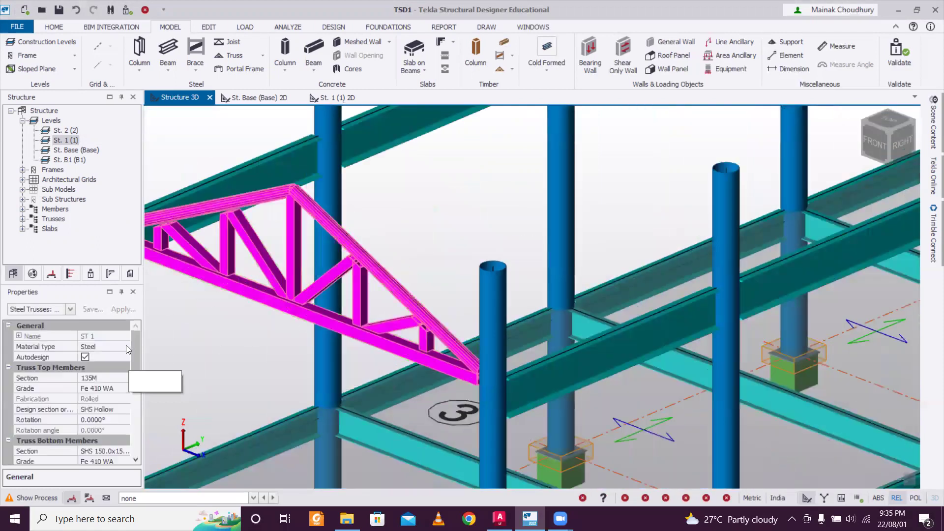
{"action": "left_click", "coordinate": [70, 309]}
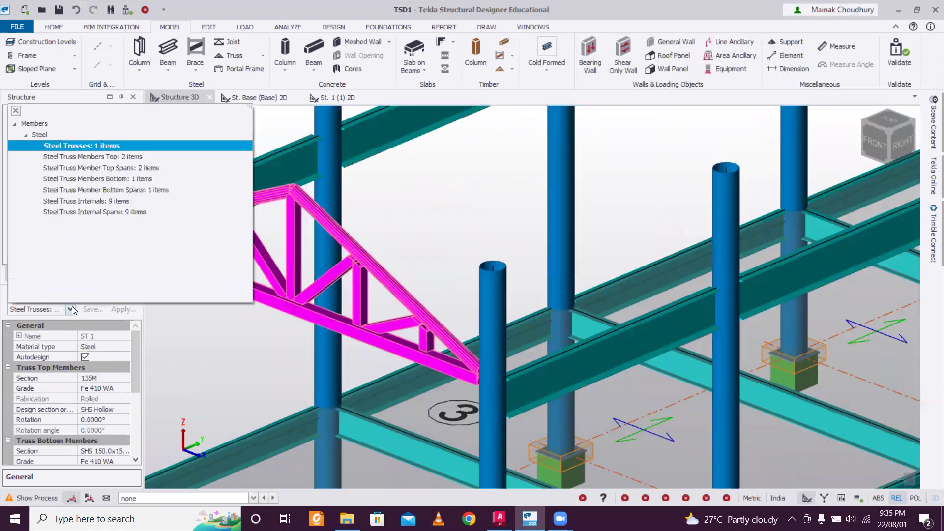
{"action": "left_click", "coordinate": [94, 211]}
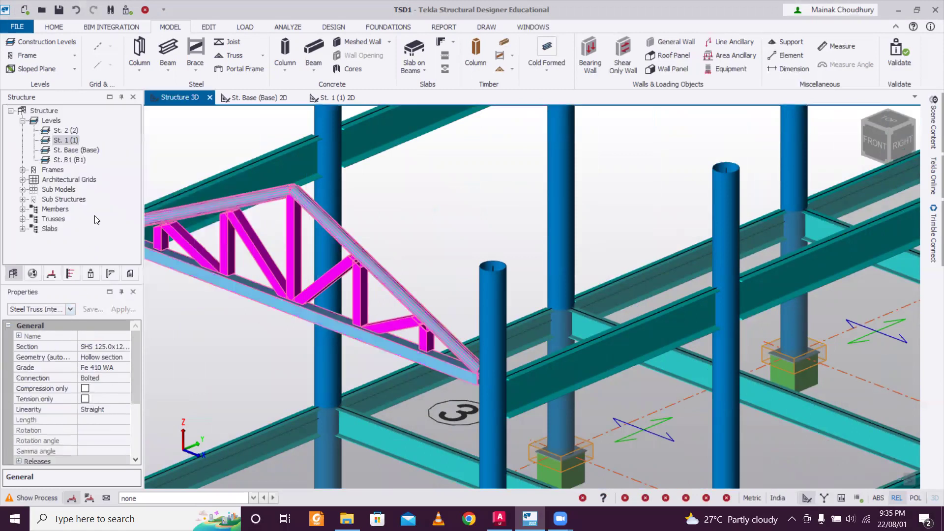
{"action": "left_click", "coordinate": [123, 347]}
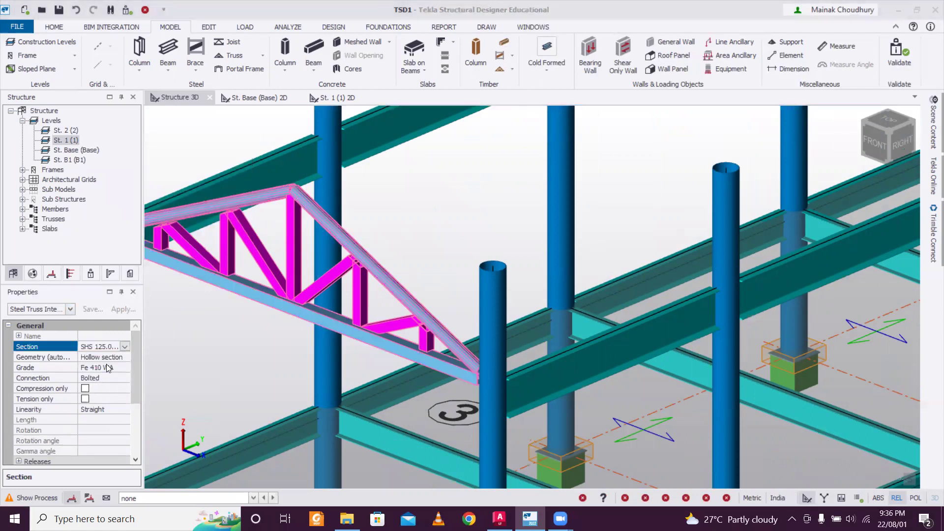
{"action": "left_click", "coordinate": [383, 343]}
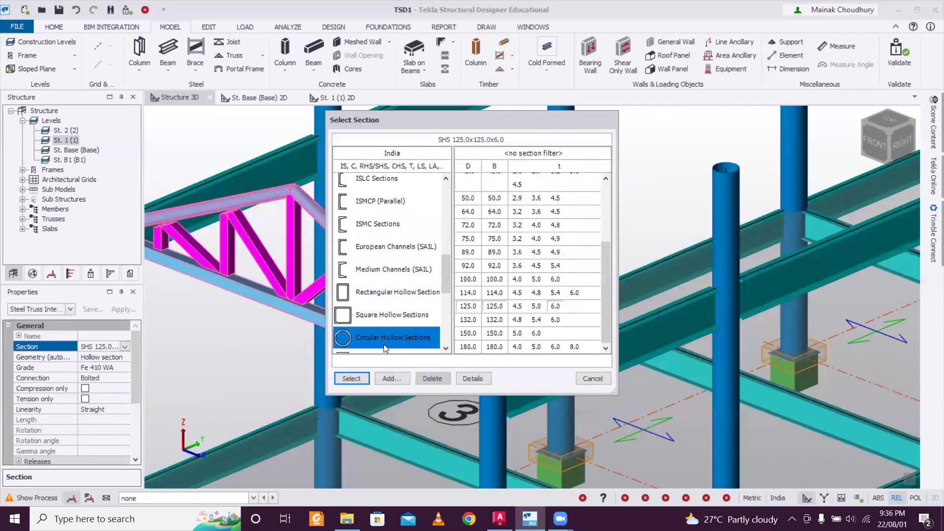
{"action": "scroll", "coordinate": [556, 304], "scroll_direction": "down", "scroll_amount": 4}
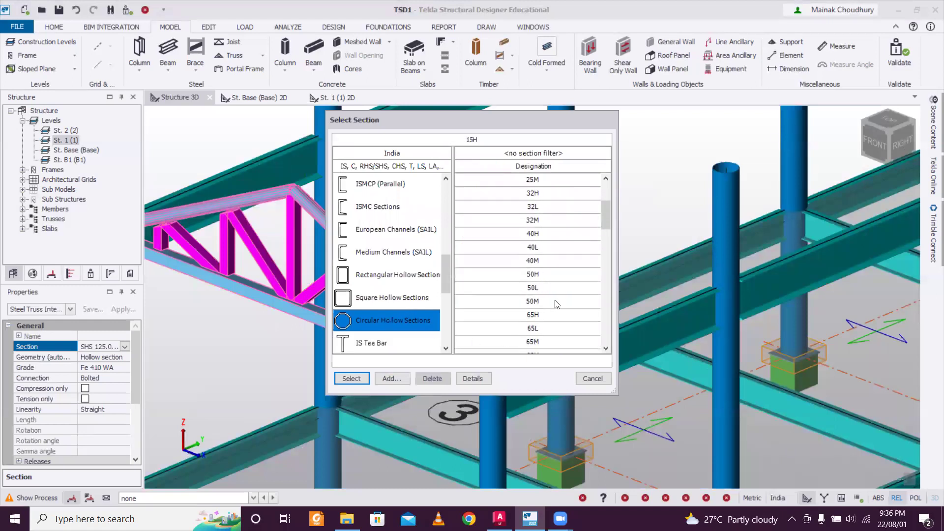
{"action": "scroll", "coordinate": [556, 303], "scroll_direction": "down", "scroll_amount": 5}
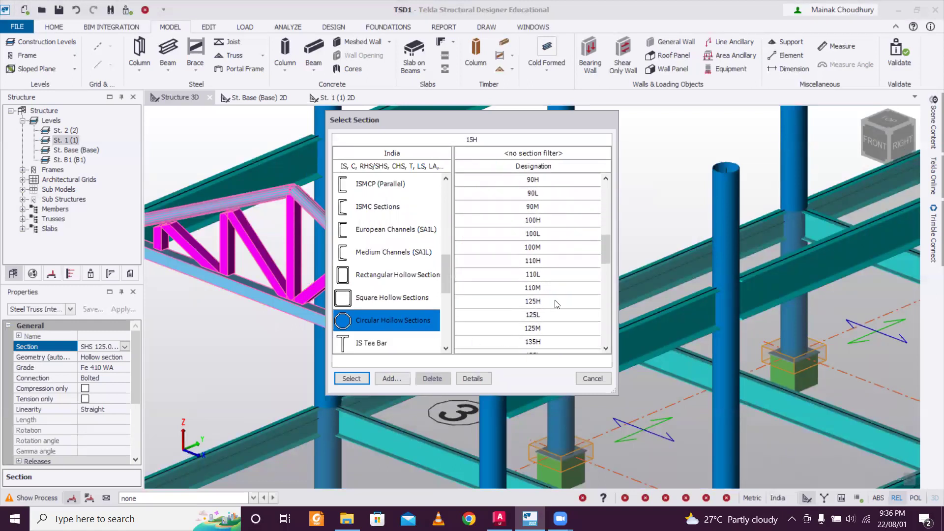
{"action": "left_click", "coordinate": [536, 315]}
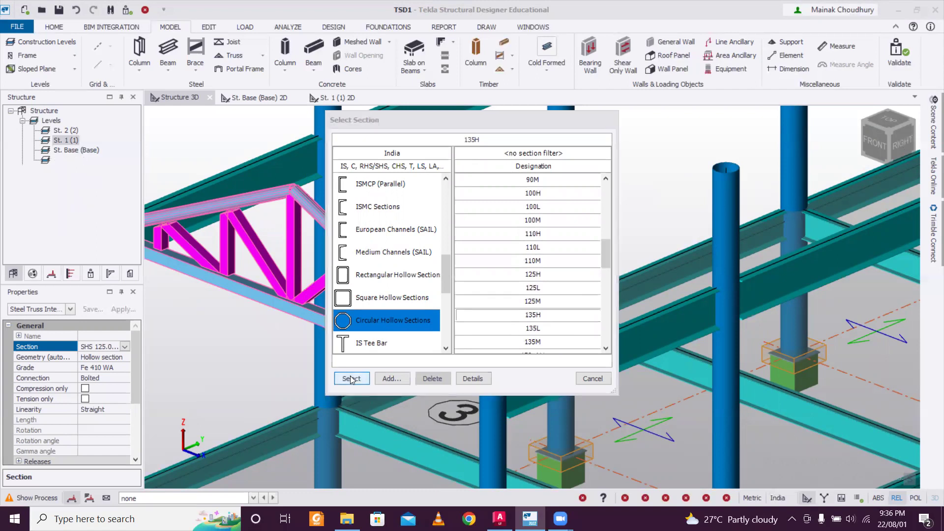
{"action": "left_click", "coordinate": [351, 379]}
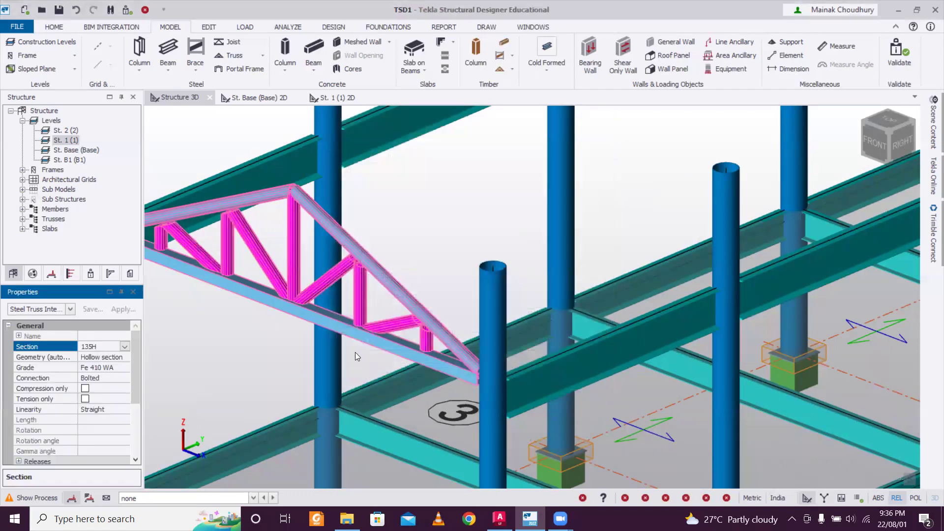
Step: Check the whole roof truss, clear its selection and validate the model
{"action": "left_click", "coordinate": [368, 351]}
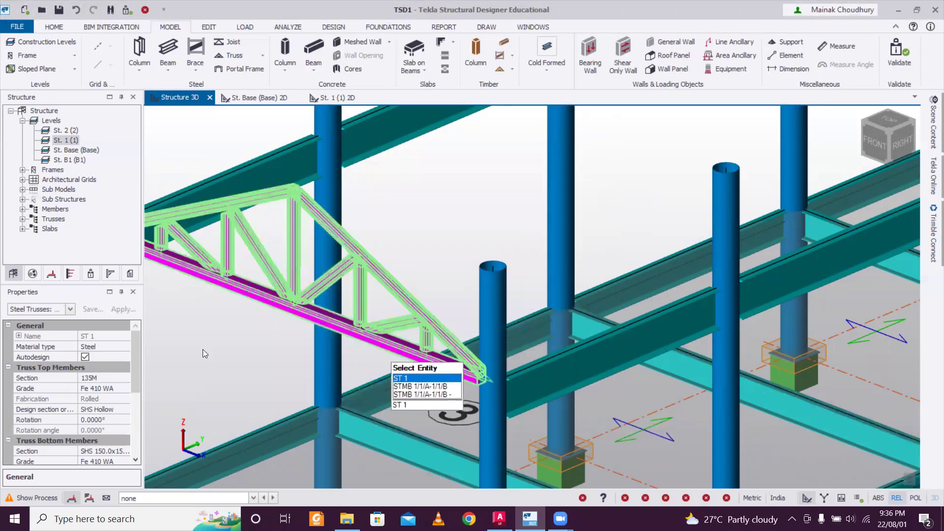
{"action": "scroll", "coordinate": [217, 343], "scroll_direction": "down", "scroll_amount": 2}
{"action": "scroll", "coordinate": [220, 337], "scroll_direction": "down", "scroll_amount": 1}
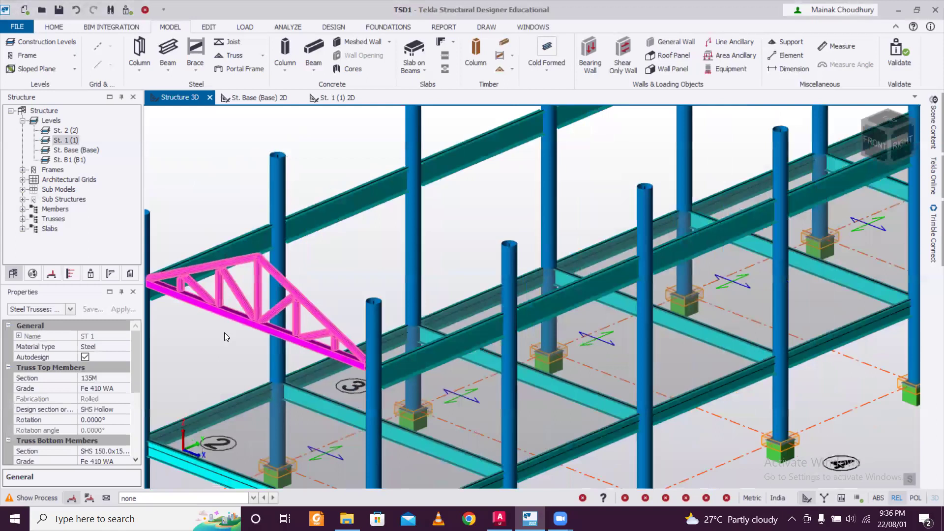
{"action": "key", "text": "Escape"}
{"action": "left_click", "coordinate": [243, 317]}
{"action": "left_click", "coordinate": [352, 273]}
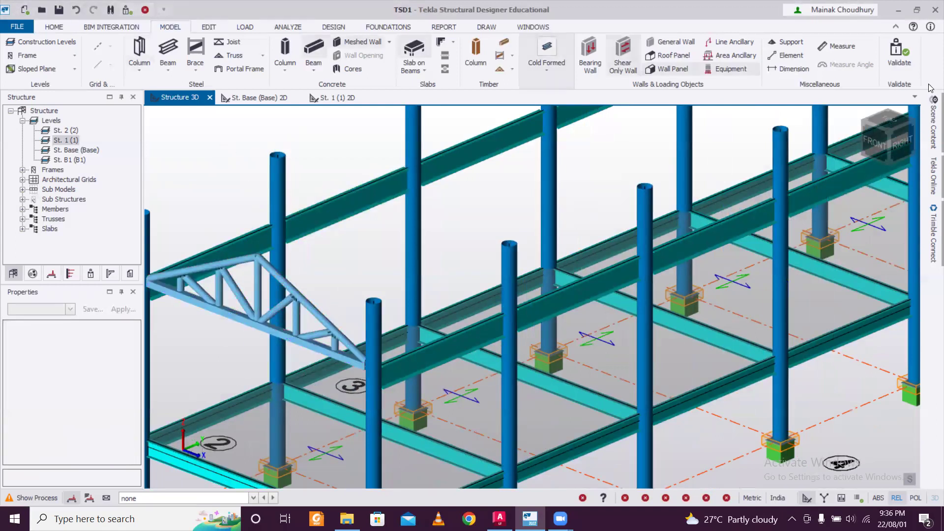
{"action": "left_click", "coordinate": [904, 56]}
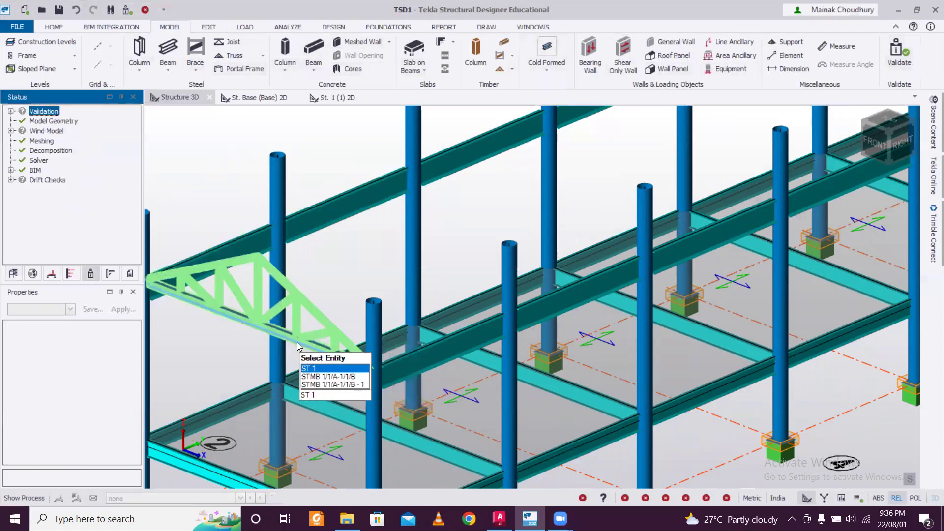
Step: Set the top level of all the steel columns to St. 1 (1) and validate the model
{"action": "scroll", "coordinate": [311, 329], "scroll_direction": "up", "scroll_amount": 1}
{"action": "scroll", "coordinate": [356, 237], "scroll_direction": "down", "scroll_amount": 5}
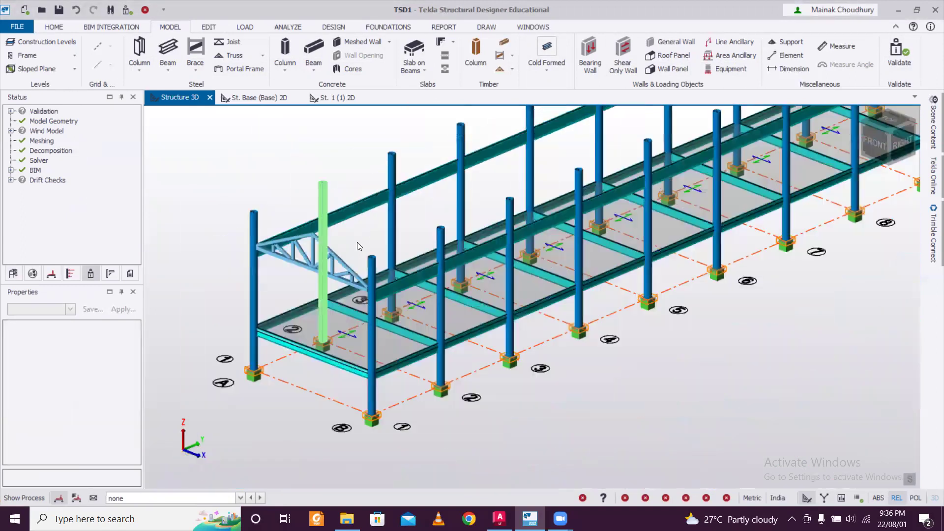
{"action": "middle_click_drag", "start_coordinate": [365, 241], "coordinate": [552, 194]}
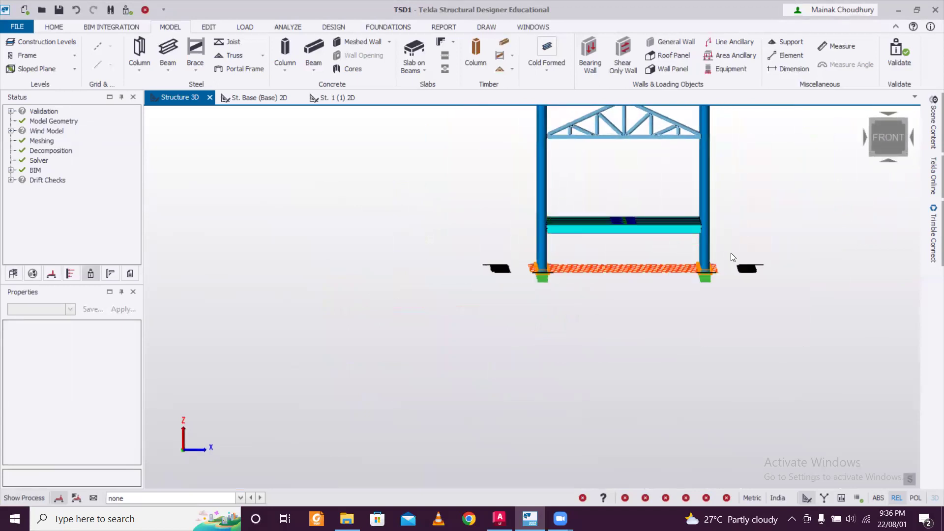
{"action": "left_click", "coordinate": [529, 243]}
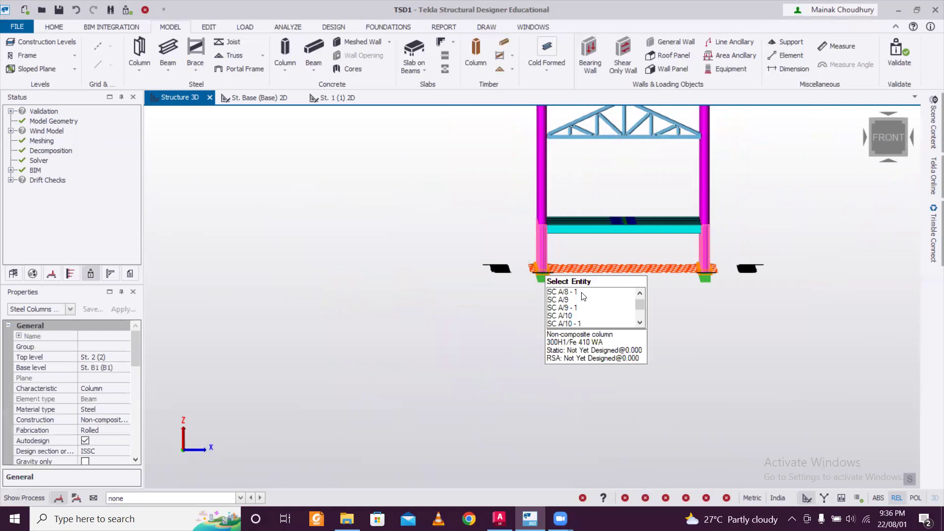
{"action": "middle_click_drag", "start_coordinate": [580, 294], "coordinate": [619, 342]}
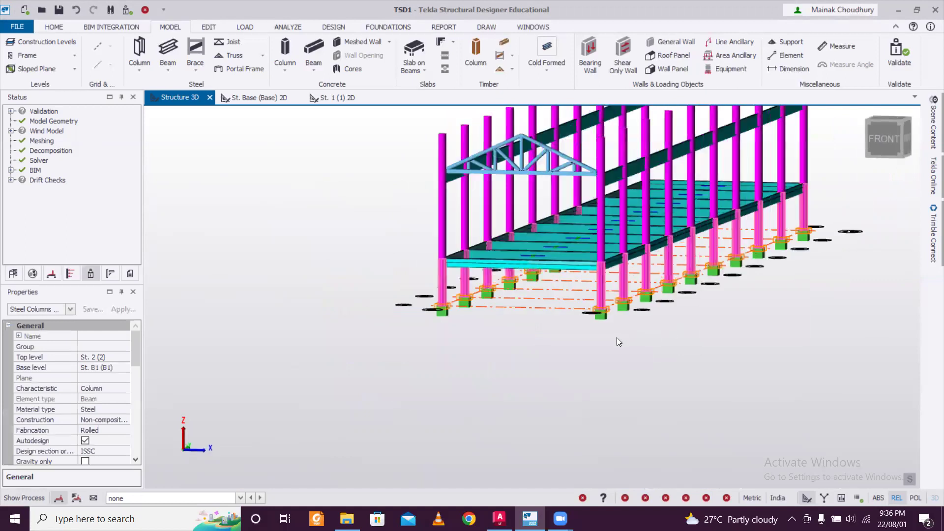
{"action": "left_click", "coordinate": [118, 357]}
{"action": "left_click", "coordinate": [124, 357]}
{"action": "left_click", "coordinate": [106, 377]}
{"action": "right_click_drag", "start_coordinate": [444, 367], "coordinate": [423, 367]}
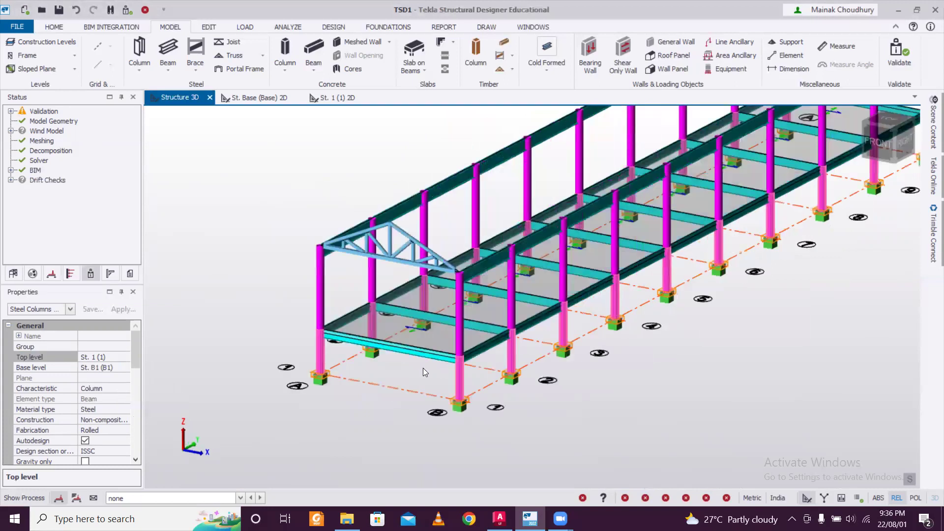
{"action": "key", "text": "Escape"}
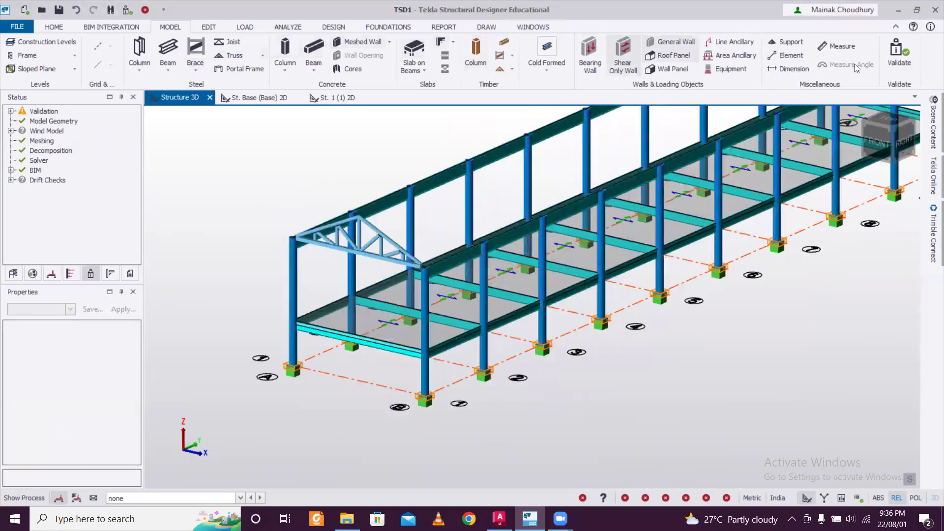
{"action": "left_click", "coordinate": [899, 53]}
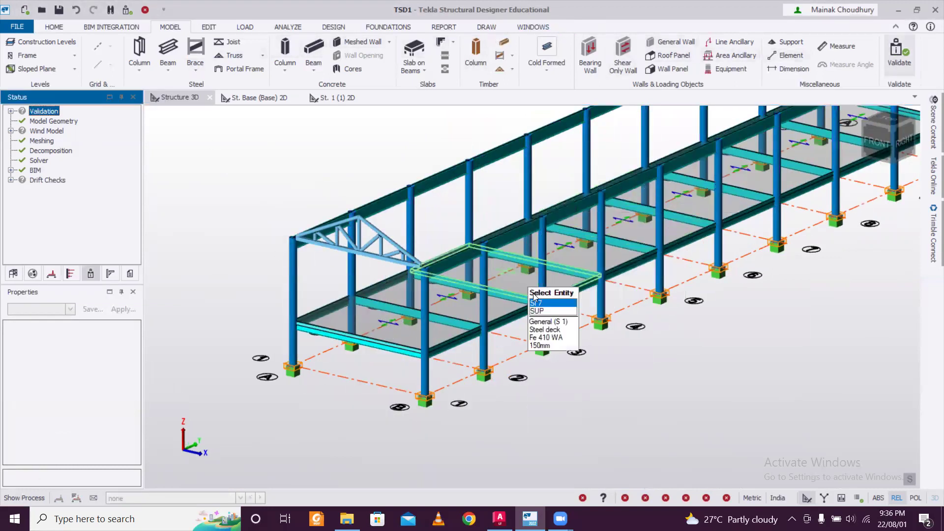
Step: Copy the roof truss on gridline 1 to gridlines 2, 3 and 4, using its end node at B/1 as reference
{"action": "scroll", "coordinate": [654, 344], "scroll_direction": "up", "scroll_amount": 3}
{"action": "right_click_drag", "start_coordinate": [232, 284], "coordinate": [229, 285]}
{"action": "mouse_move", "coordinate": [229, 285]}
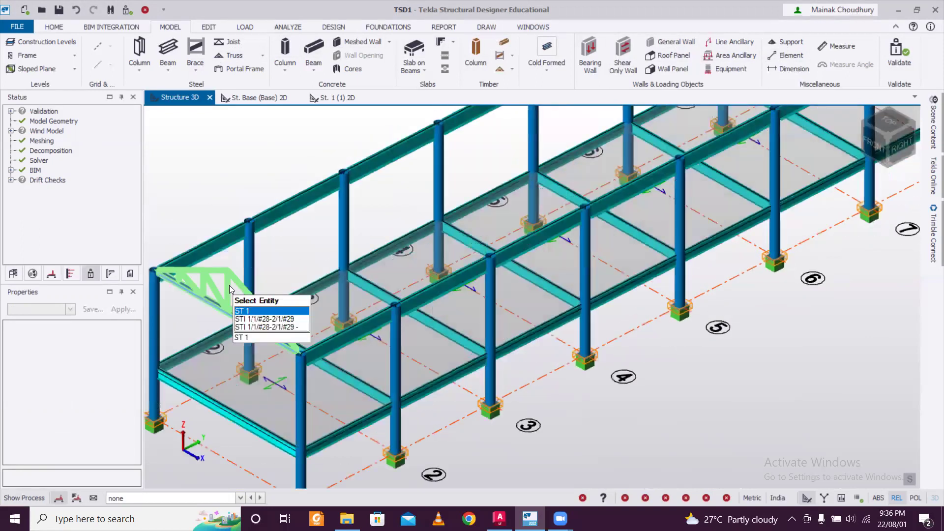
{"action": "left_click", "coordinate": [281, 307]}
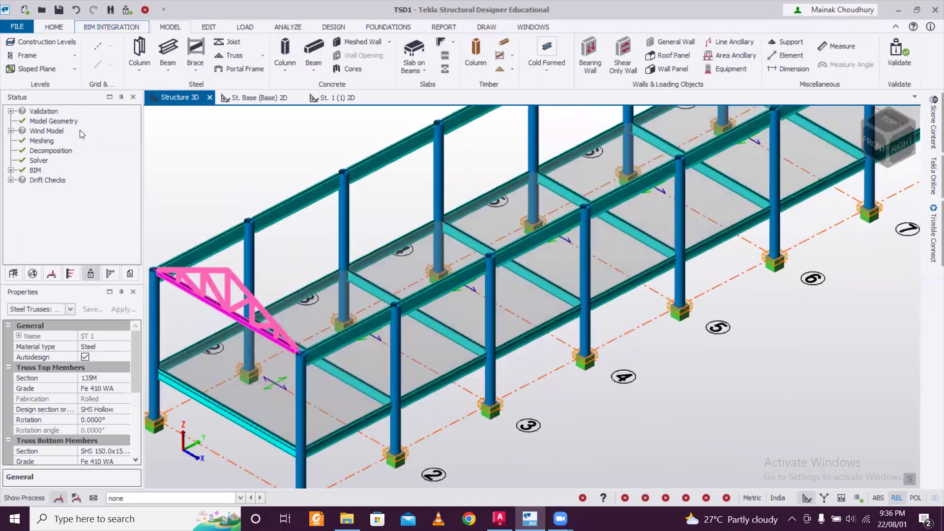
{"action": "left_click", "coordinate": [208, 27]}
{"action": "left_click", "coordinate": [14, 49]}
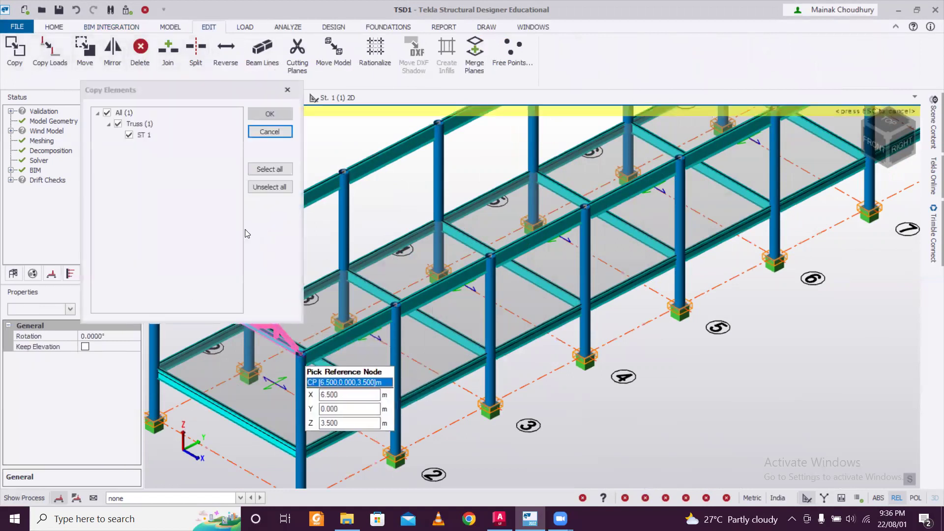
{"action": "left_click_drag", "start_coordinate": [187, 89], "coordinate": [82, 31]}
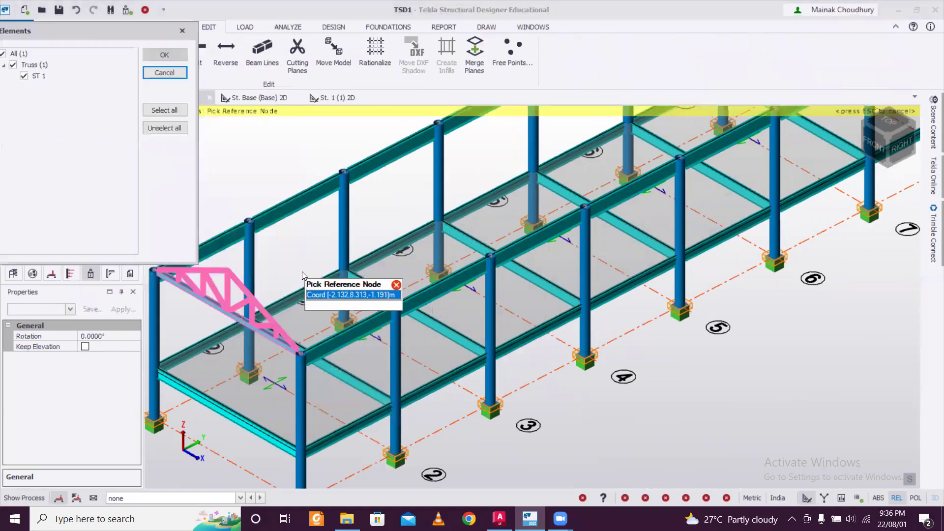
{"action": "left_click", "coordinate": [304, 362]}
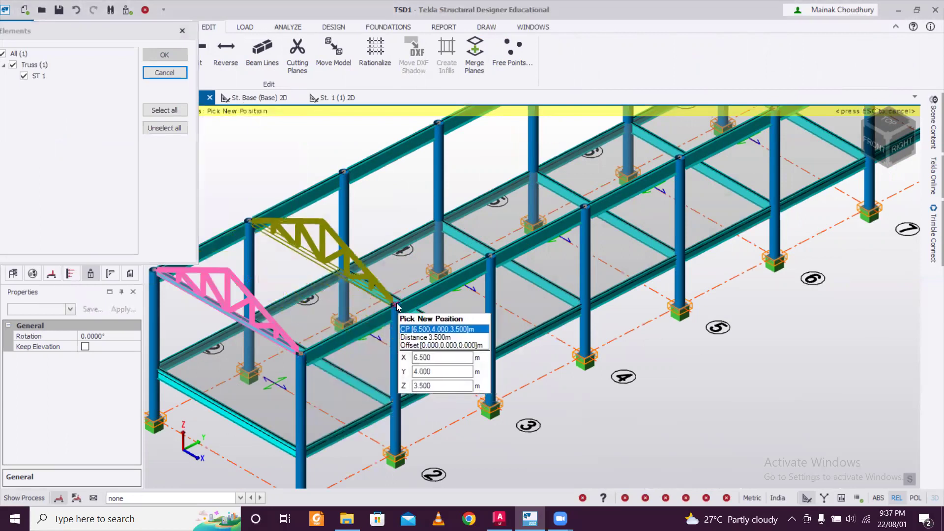
{"action": "left_click", "coordinate": [397, 307]}
{"action": "left_click", "coordinate": [490, 255]}
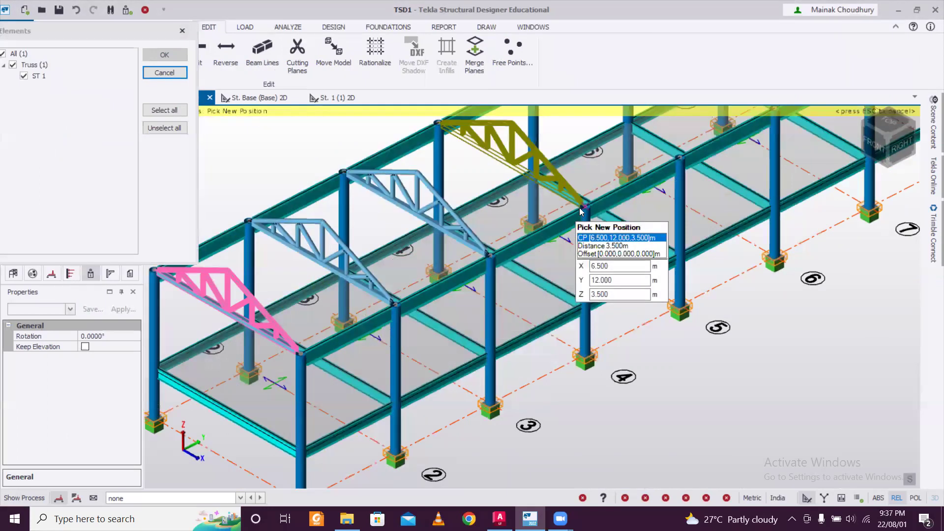
{"action": "left_click", "coordinate": [580, 209]}
Step: Copy the same truss onto the remaining column pairs on gridlines 5 to 10, end the copying and clear the selection
{"action": "middle_click_drag", "start_coordinate": [677, 208], "coordinate": [540, 333]}
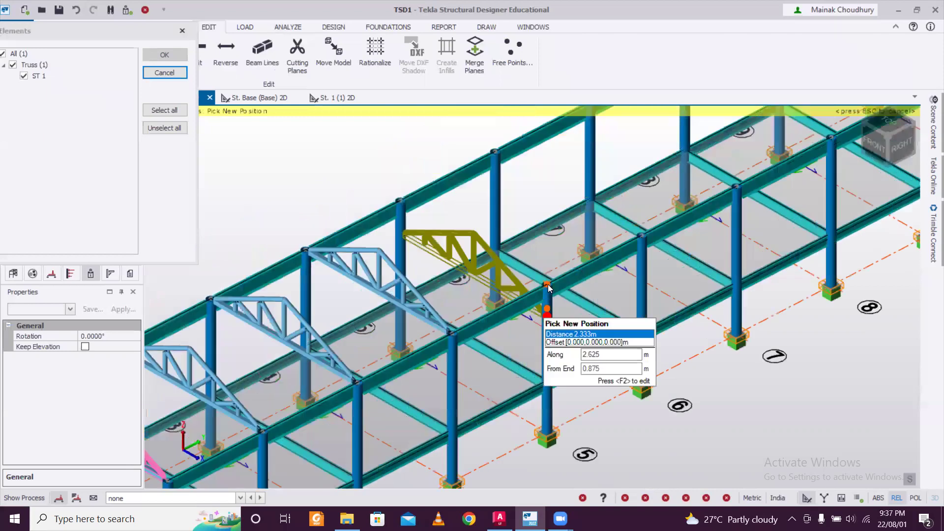
{"action": "left_click", "coordinate": [555, 280]}
{"action": "left_click", "coordinate": [643, 234]}
{"action": "middle_click_drag", "start_coordinate": [710, 216], "coordinate": [583, 338]}
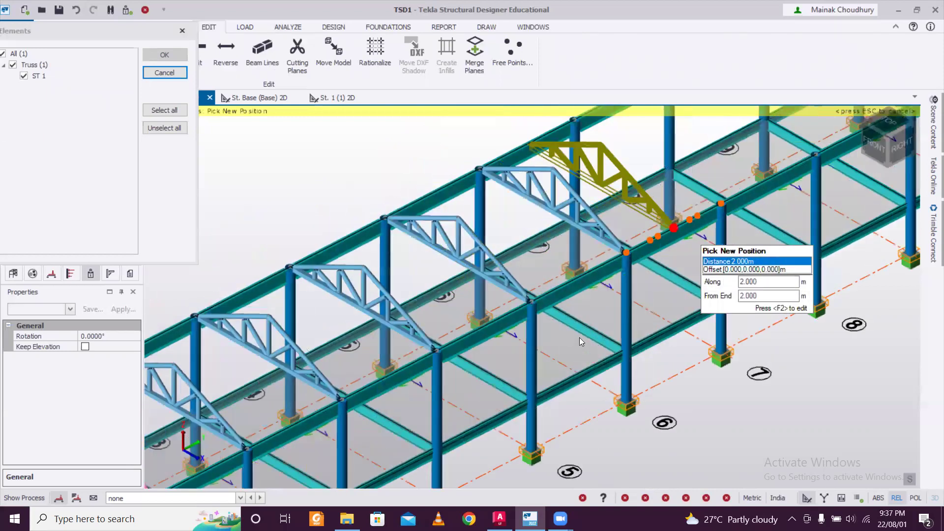
{"action": "left_click", "coordinate": [701, 261]}
{"action": "left_click", "coordinate": [797, 212]}
{"action": "middle_click_drag", "start_coordinate": [692, 275], "coordinate": [577, 361]}
{"action": "middle_click_drag", "start_coordinate": [781, 248], "coordinate": [754, 206]}
{"action": "left_click", "coordinate": [690, 299]}
{"action": "scroll", "coordinate": [697, 227], "scroll_direction": "down", "scroll_amount": 3}
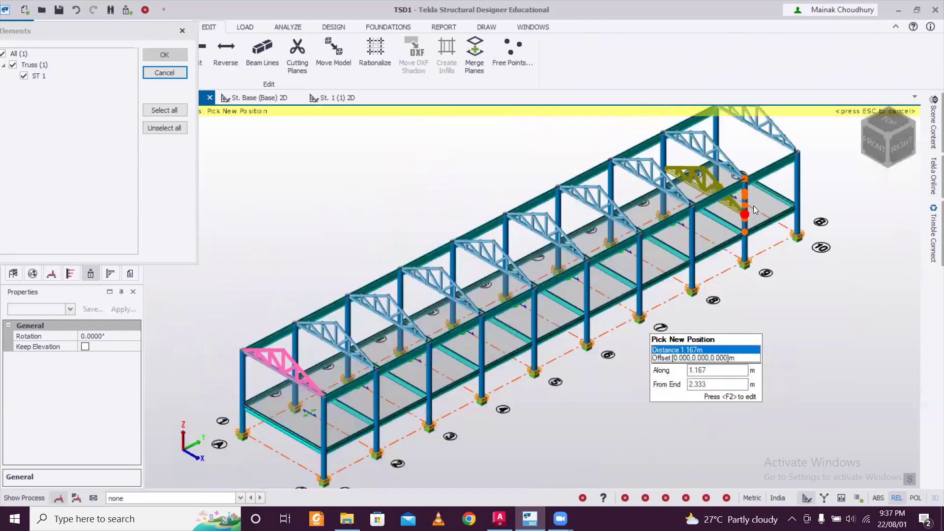
{"action": "scroll", "coordinate": [494, 307], "scroll_direction": "down", "scroll_amount": 2}
{"action": "key", "text": "Escape"}
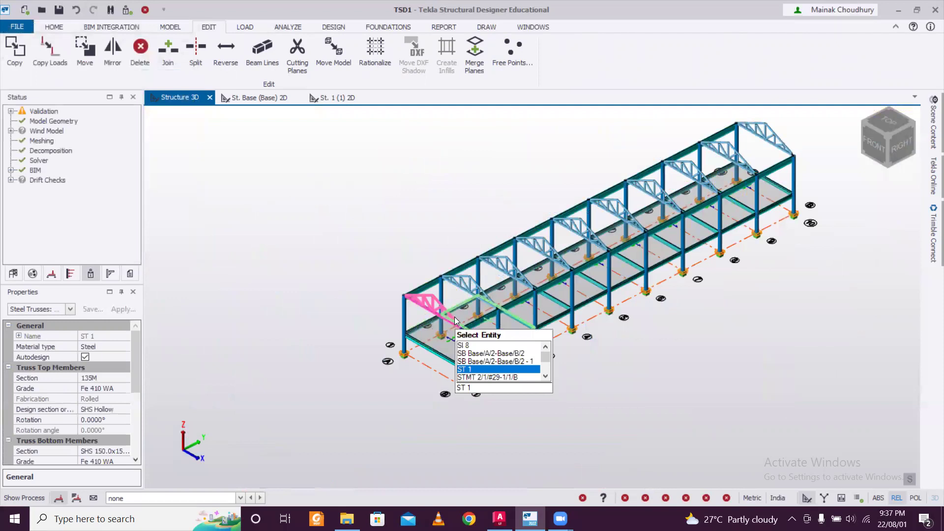
{"action": "scroll", "coordinate": [454, 316], "scroll_direction": "up", "scroll_amount": 2}
{"action": "right_click_drag", "start_coordinate": [289, 339], "coordinate": [348, 289]}
{"action": "key", "text": "Escape"}
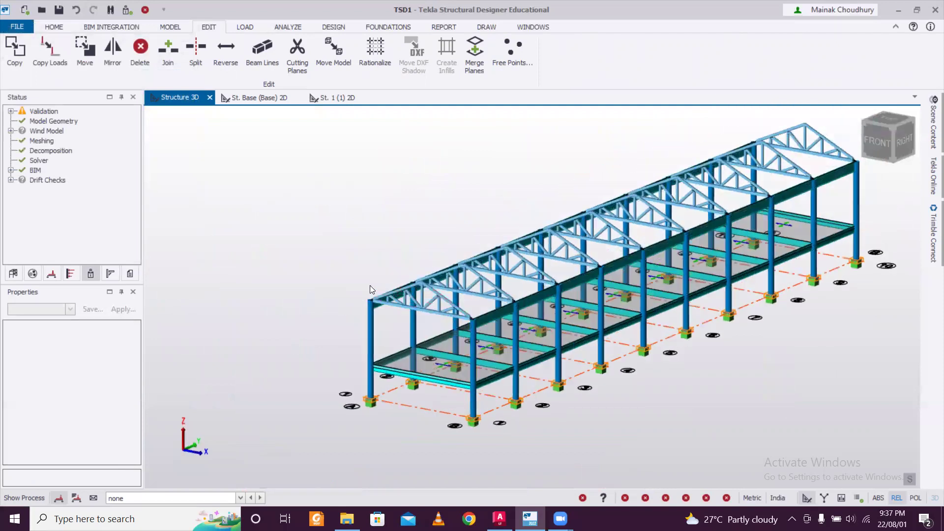
Step: Try to place an X brace on the roof slope between the first two trusses, from column tops B/1 and B/2 up to the ridge
{"action": "scroll", "coordinate": [390, 263], "scroll_direction": "up", "scroll_amount": 5}
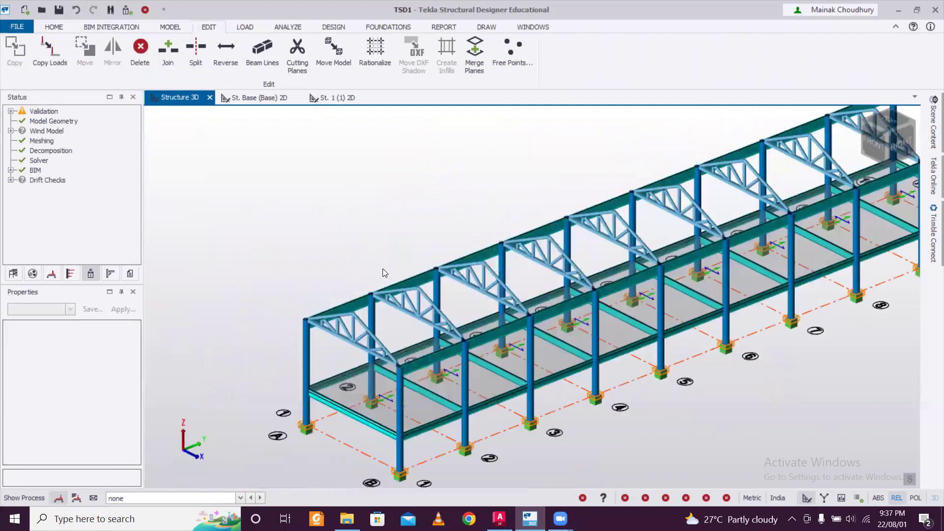
{"action": "scroll", "coordinate": [383, 273], "scroll_direction": "up", "scroll_amount": 1}
{"action": "left_click", "coordinate": [54, 26]}
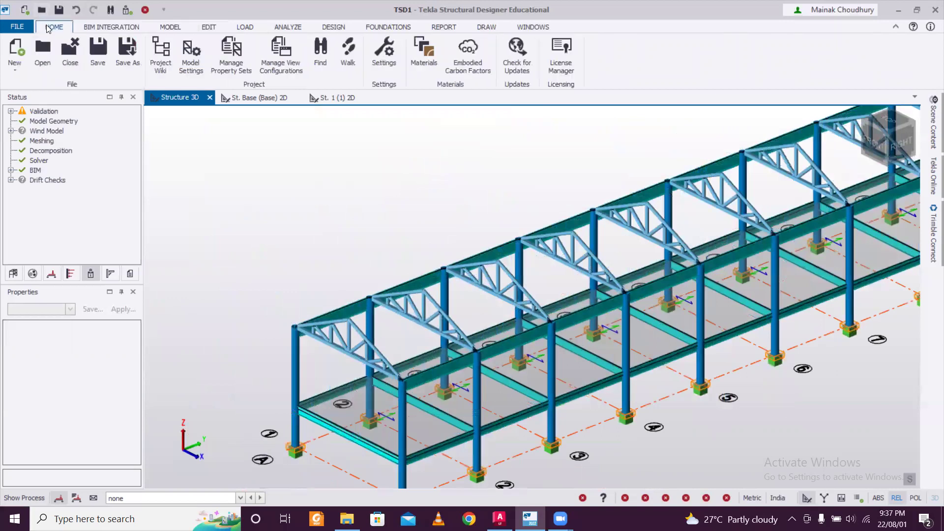
{"action": "left_click", "coordinate": [176, 26]}
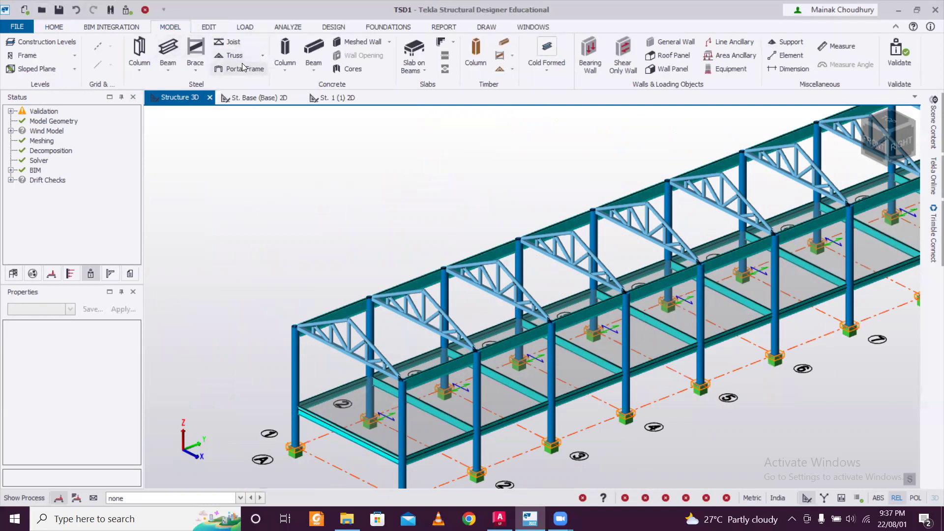
{"action": "left_click", "coordinate": [204, 70]}
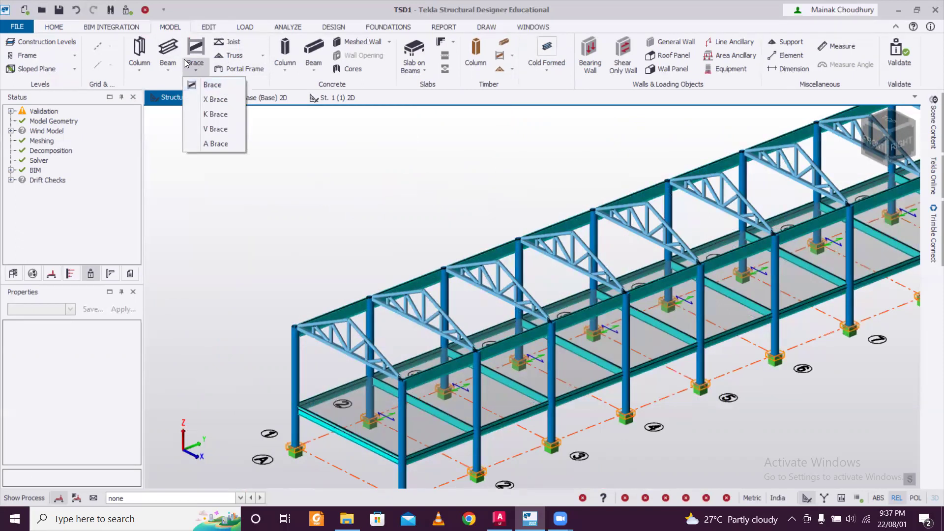
{"action": "left_click", "coordinate": [219, 103]}
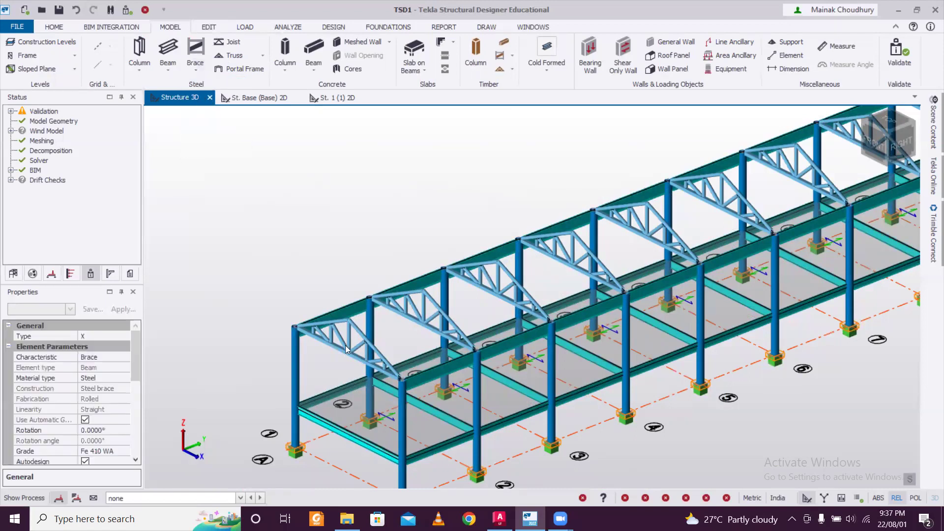
{"action": "left_click", "coordinate": [420, 371]}
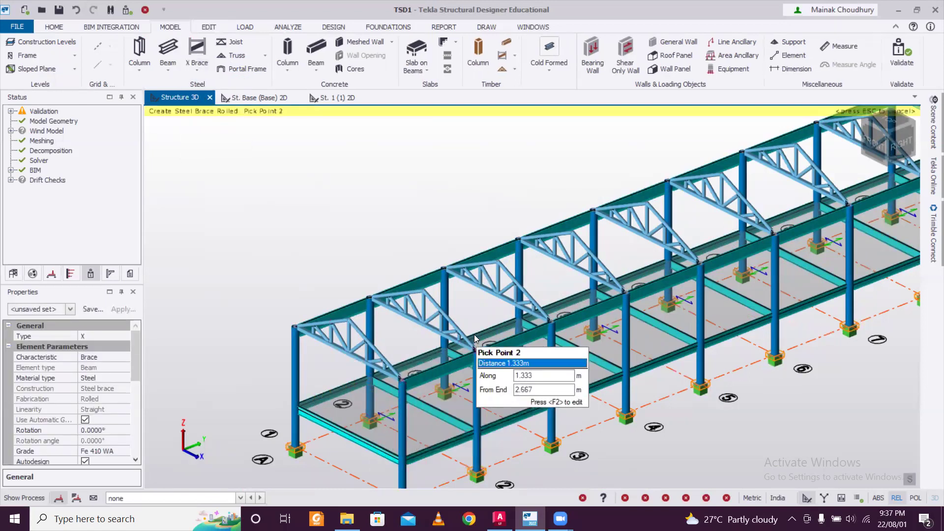
{"action": "left_click", "coordinate": [475, 350]}
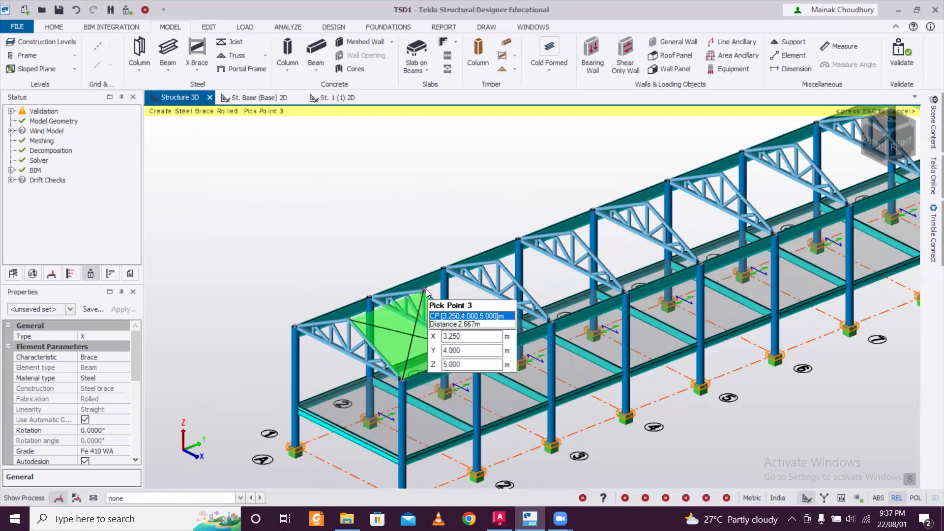
{"action": "left_click", "coordinate": [427, 292]}
{"action": "scroll", "coordinate": [455, 369], "scroll_direction": "up", "scroll_amount": 2}
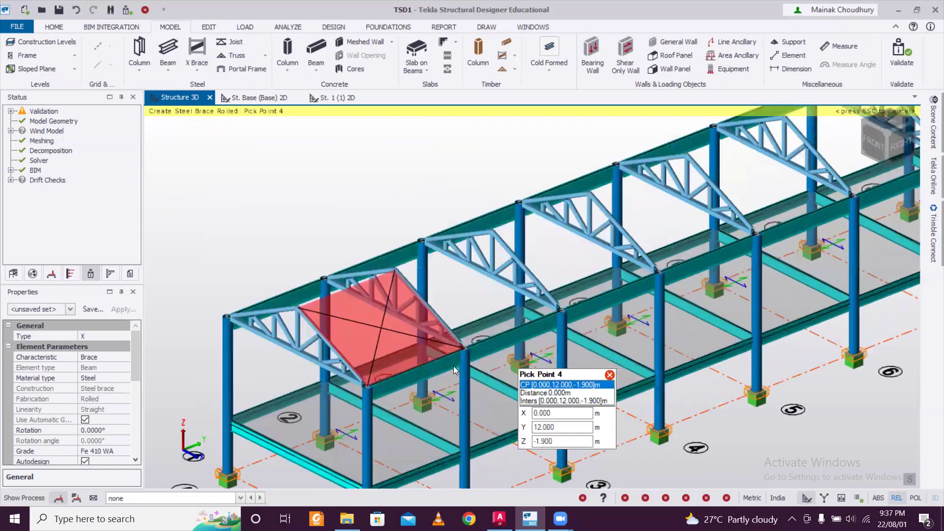
{"action": "right_click_drag", "start_coordinate": [455, 370], "coordinate": [350, 334]}
{"action": "key", "text": "Escape"}
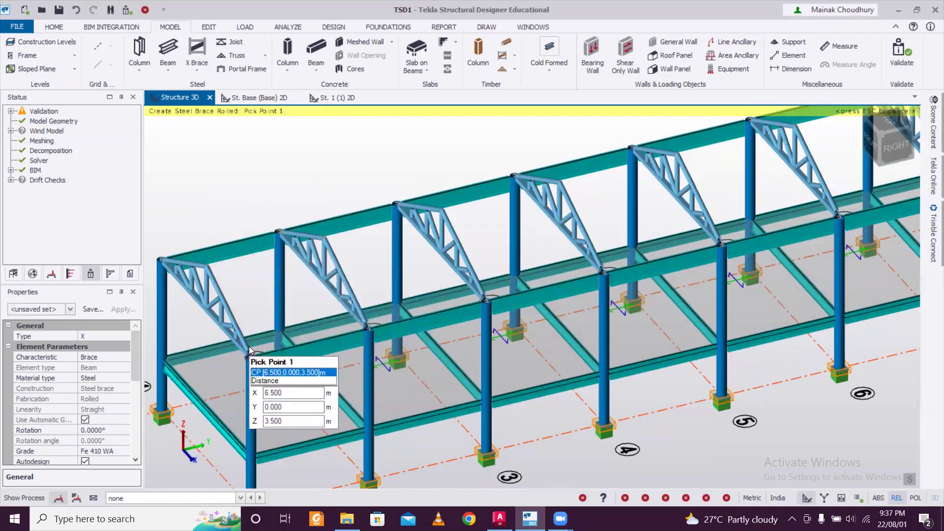
Step: Try the X brace from column tops B/1 and B/2 again, using a lower top-chord point on the second truss
{"action": "left_click", "coordinate": [249, 350]}
{"action": "left_click", "coordinate": [364, 324]}
{"action": "left_click", "coordinate": [350, 297]}
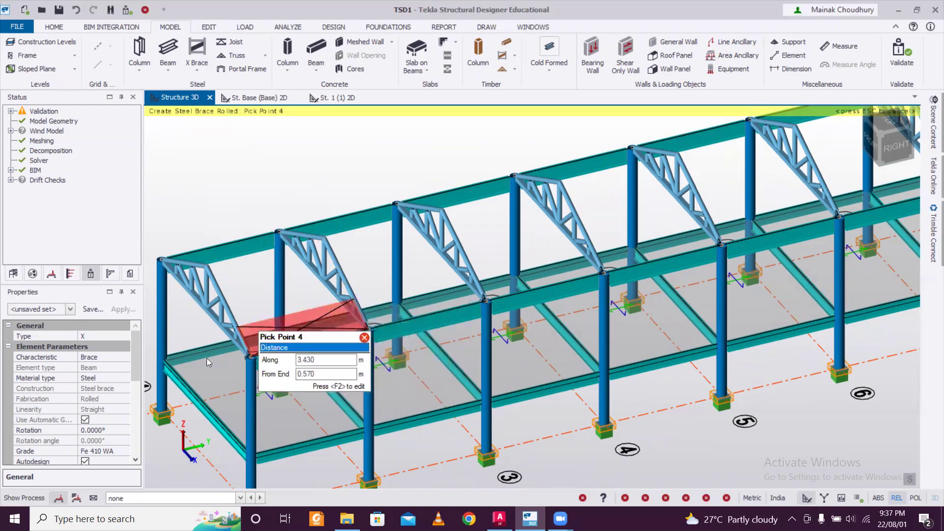
{"action": "right_click_drag", "start_coordinate": [197, 352], "coordinate": [304, 308]}
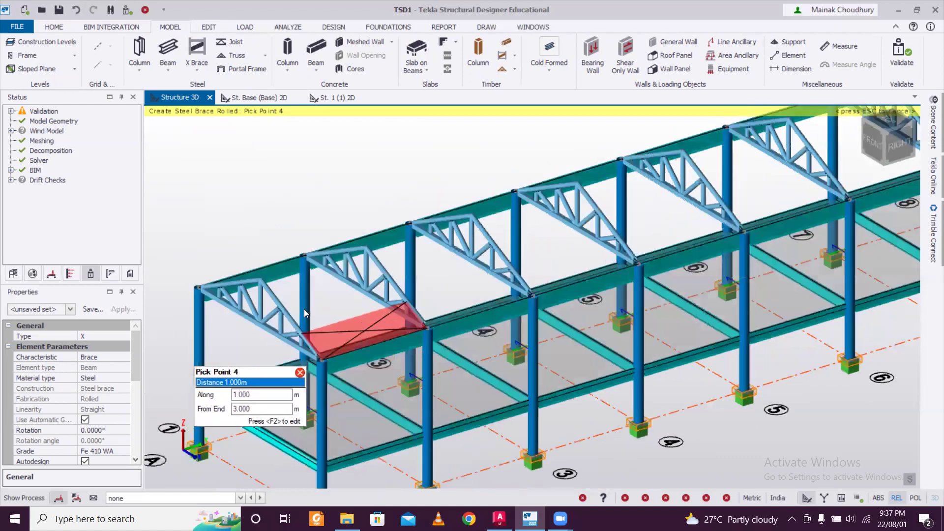
{"action": "middle_click_drag", "start_coordinate": [304, 309], "coordinate": [433, 272]}
{"action": "key", "text": "Escape"}
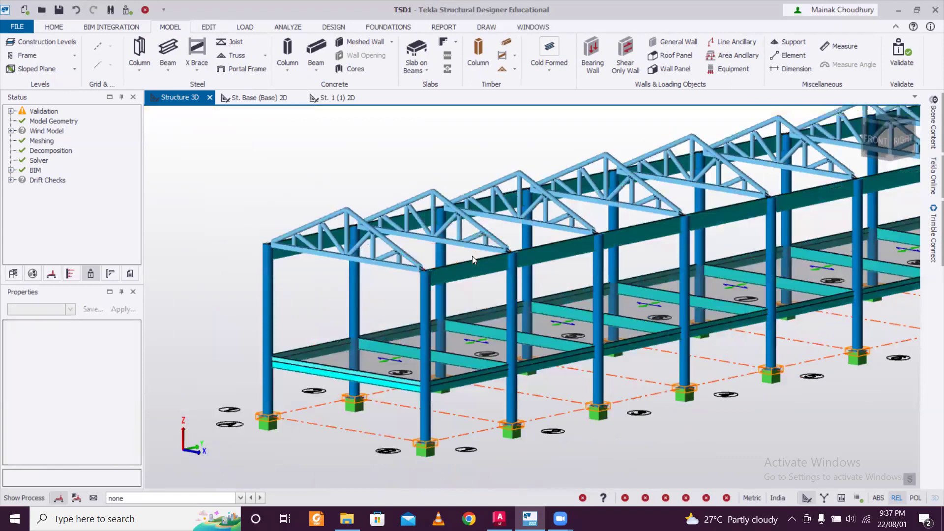
Step: Start a non-composite steel beam and set its section to circular hollow section 110H
{"action": "right_click_drag", "start_coordinate": [542, 251], "coordinate": [513, 278]}
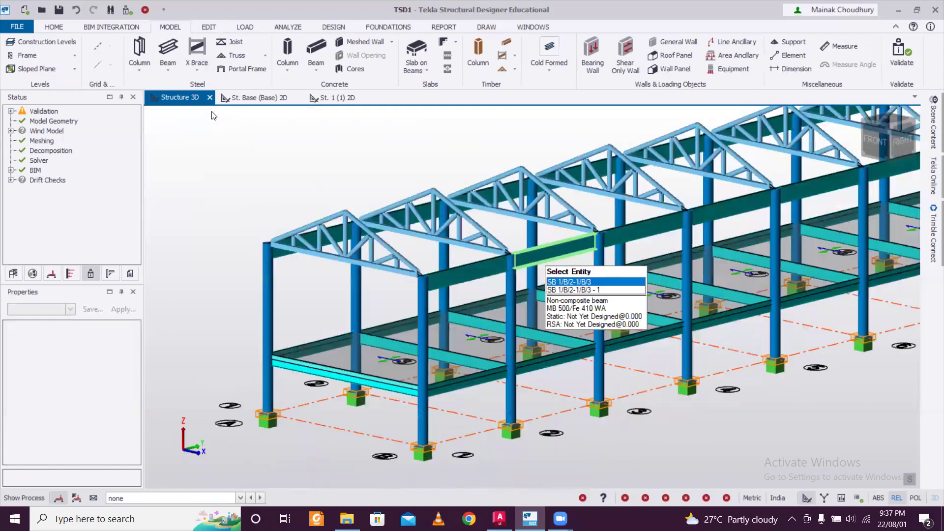
{"action": "left_click", "coordinate": [167, 49]}
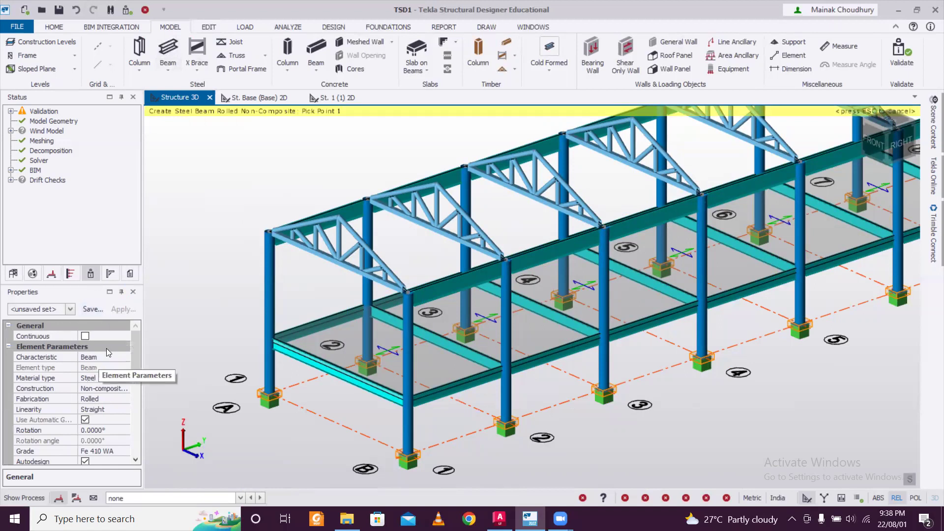
{"action": "left_click_drag", "start_coordinate": [142, 375], "coordinate": [148, 385]}
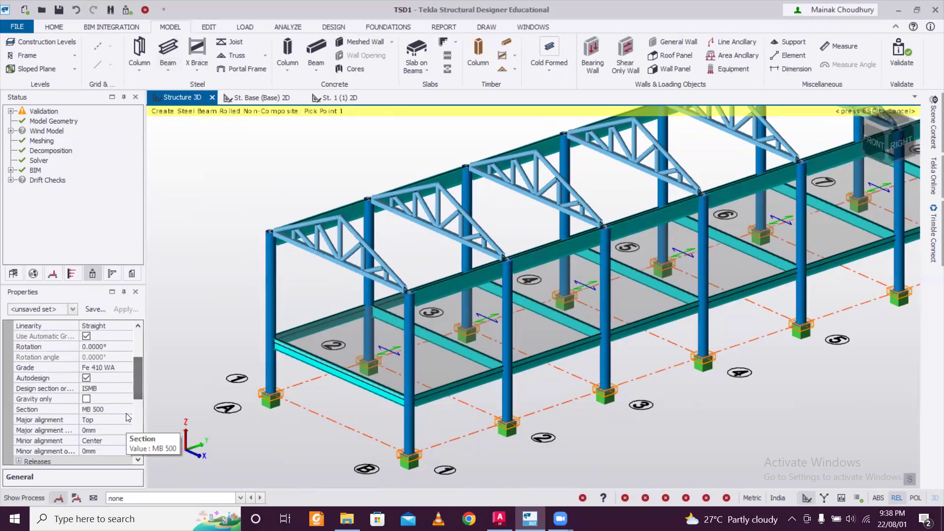
{"action": "left_click", "coordinate": [127, 408]}
{"action": "left_click", "coordinate": [127, 409]}
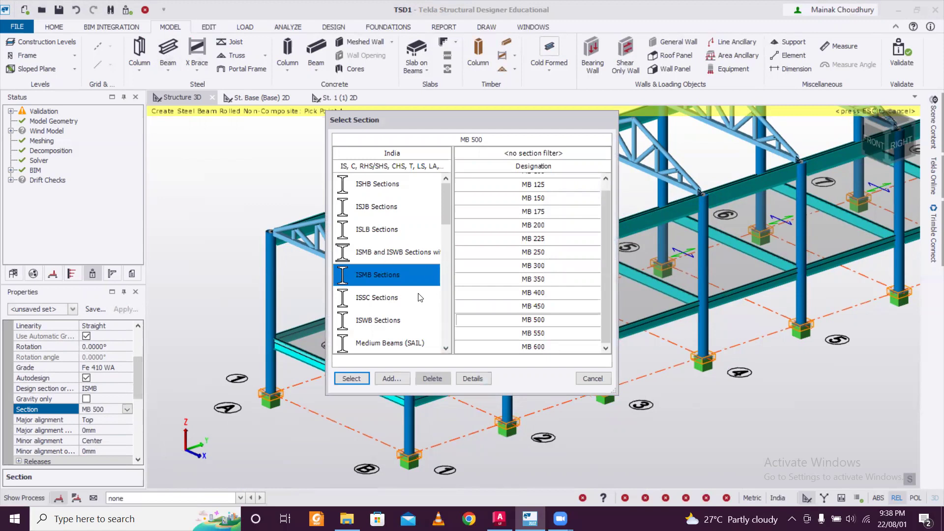
{"action": "left_click_drag", "start_coordinate": [447, 218], "coordinate": [448, 317]}
{"action": "left_click", "coordinate": [409, 229]}
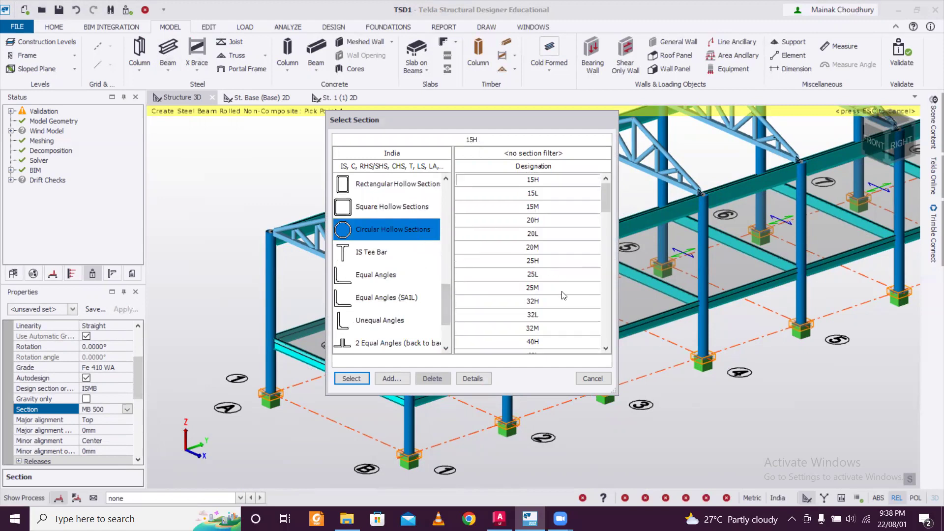
{"action": "scroll", "coordinate": [563, 295], "scroll_direction": "down", "scroll_amount": 4}
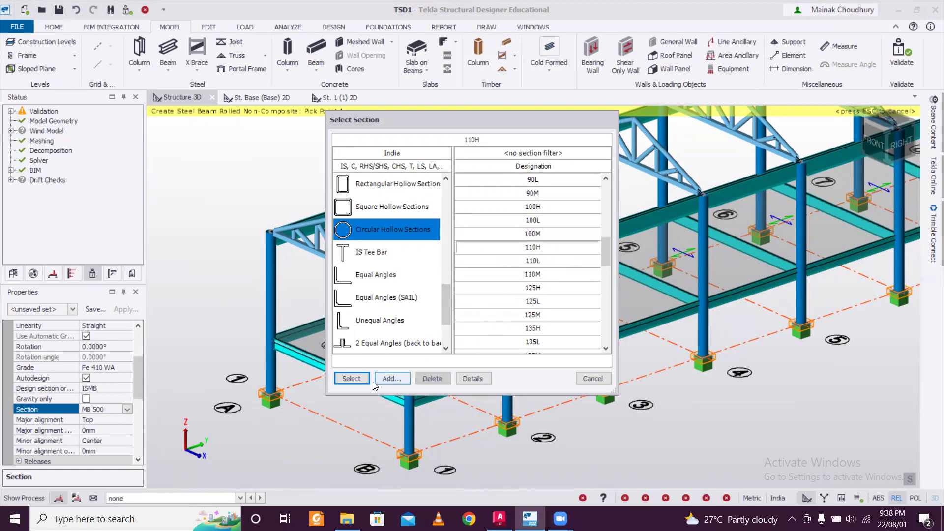
{"action": "left_click", "coordinate": [350, 378]}
Step: Place beams from truss to truss on gridlines 1 to 10 through the lowest top-chord nodes on the B side (X 5.417, Z 4.000)
{"action": "scroll", "coordinate": [426, 270], "scroll_direction": "up", "scroll_amount": 3}
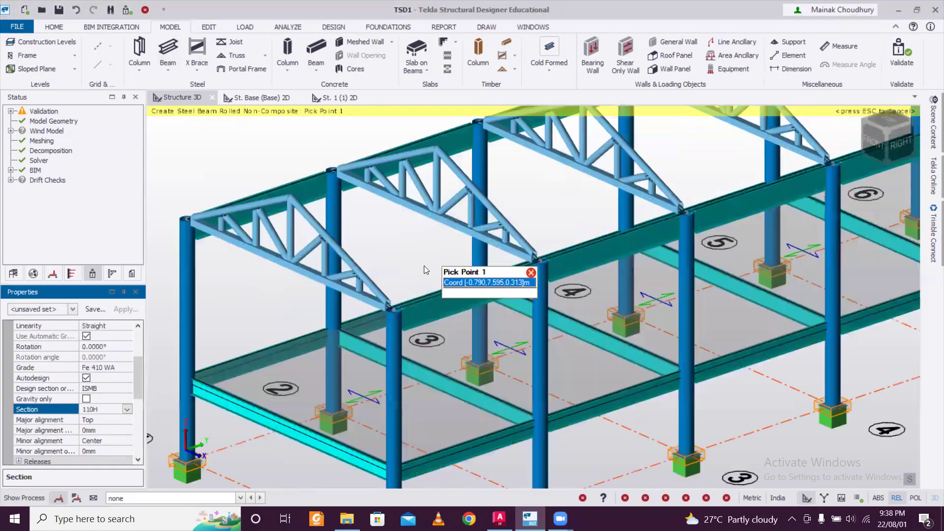
{"action": "left_click", "coordinate": [365, 274]}
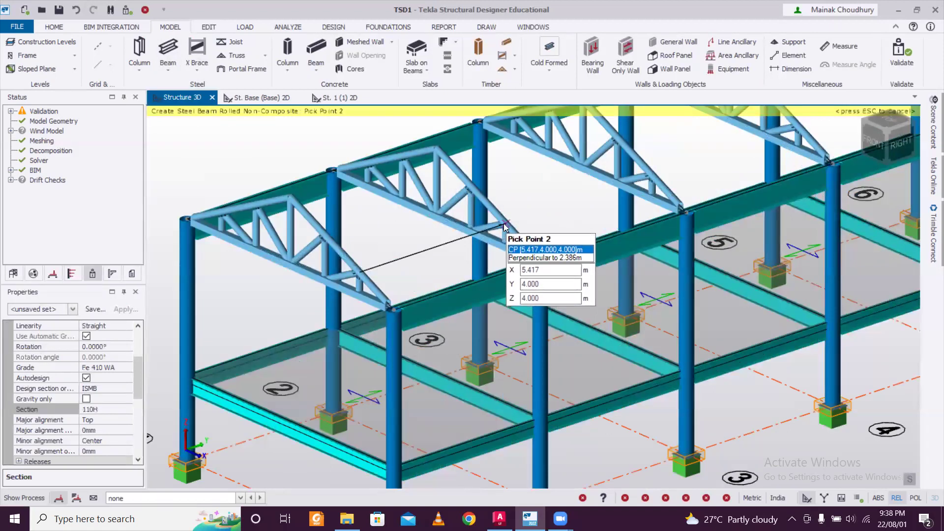
{"action": "left_click", "coordinate": [503, 226]}
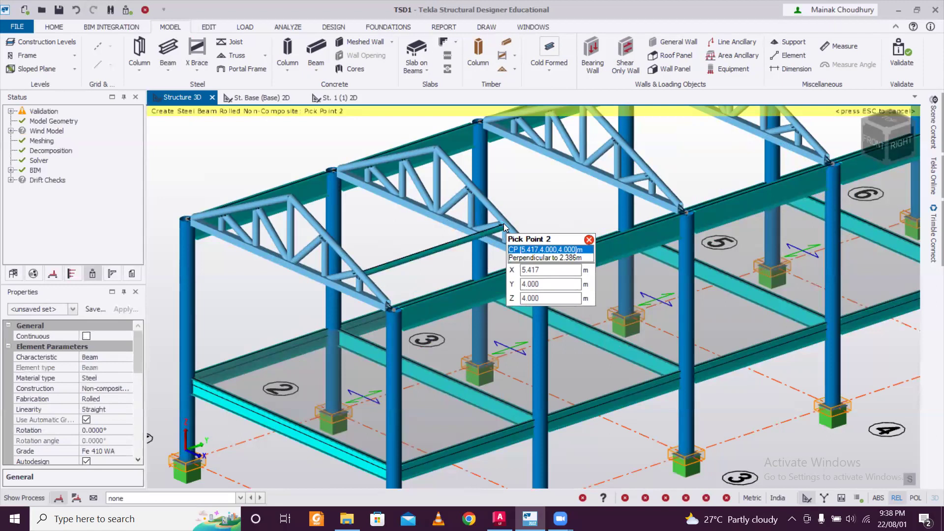
{"action": "left_click", "coordinate": [650, 176]}
{"action": "middle_click_drag", "start_coordinate": [708, 181], "coordinate": [470, 317]}
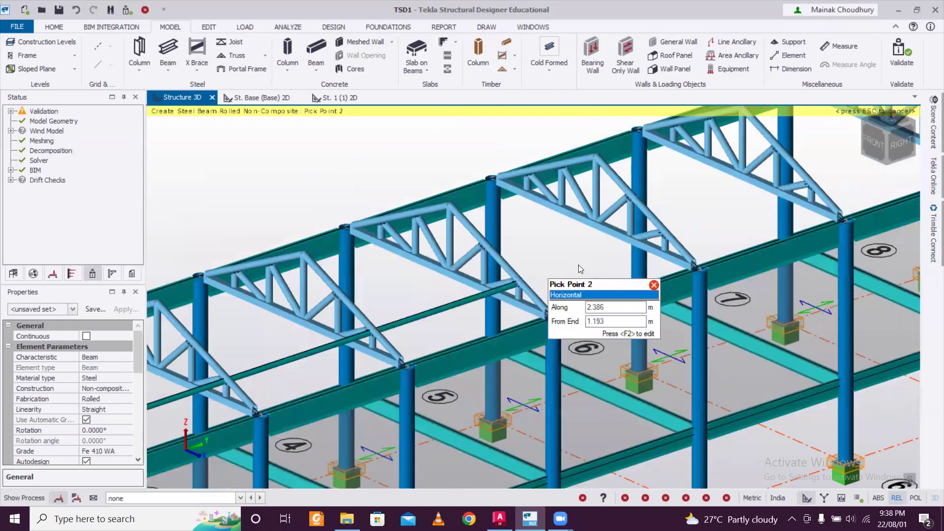
{"action": "left_click", "coordinate": [668, 229]}
{"action": "middle_click_drag", "start_coordinate": [698, 220], "coordinate": [388, 335]}
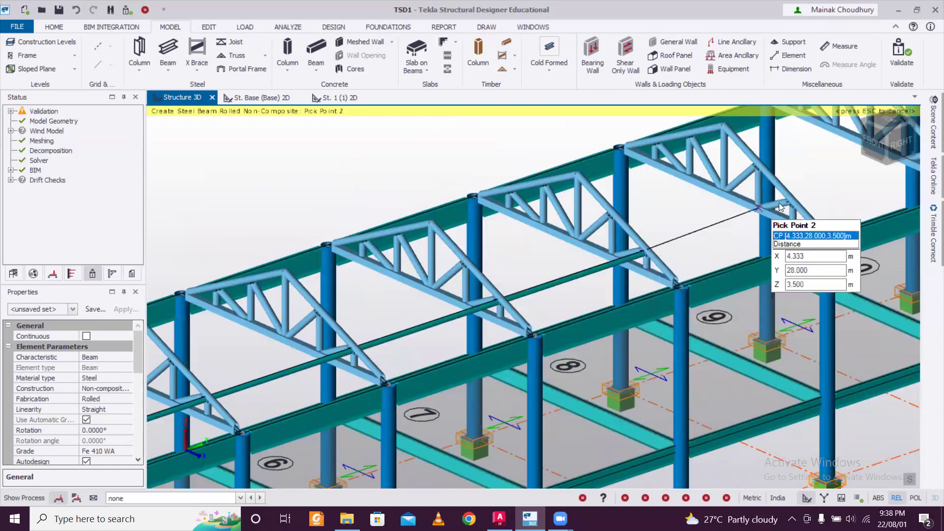
{"action": "left_click", "coordinate": [790, 201]}
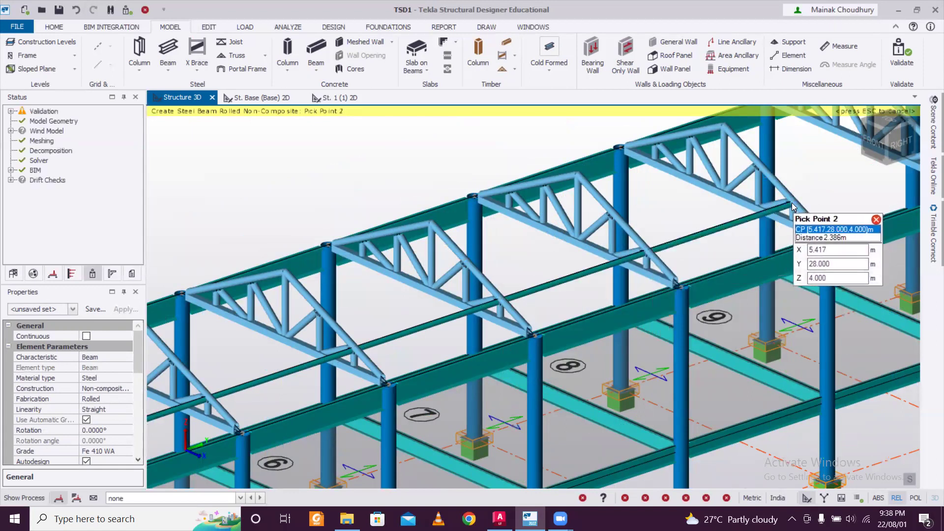
{"action": "middle_click_drag", "start_coordinate": [836, 191], "coordinate": [411, 352]}
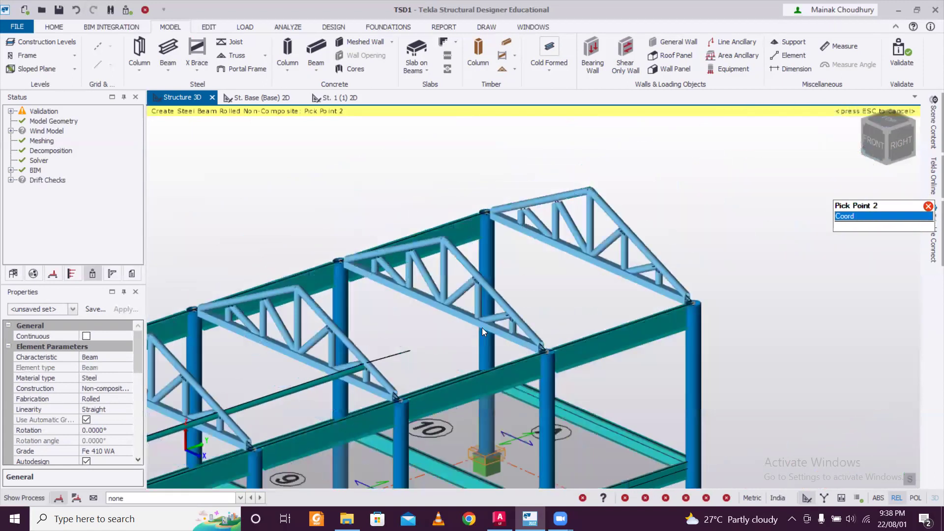
{"action": "left_click", "coordinate": [514, 315]}
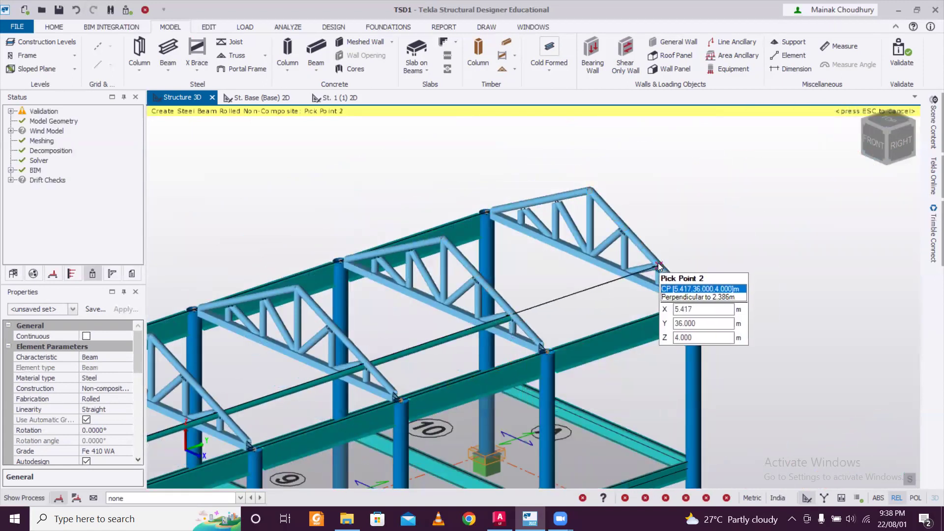
{"action": "scroll", "coordinate": [663, 245], "scroll_direction": "down", "scroll_amount": 4}
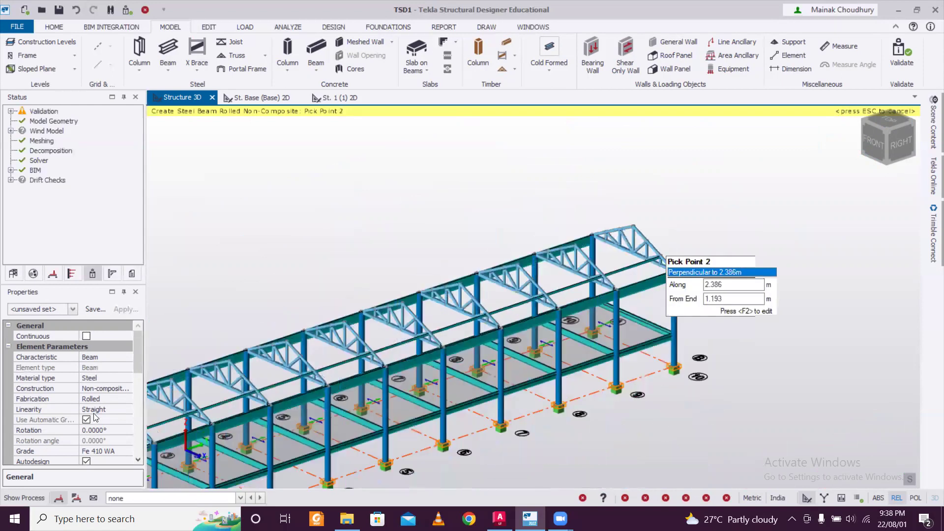
{"action": "left_click", "coordinate": [641, 250]}
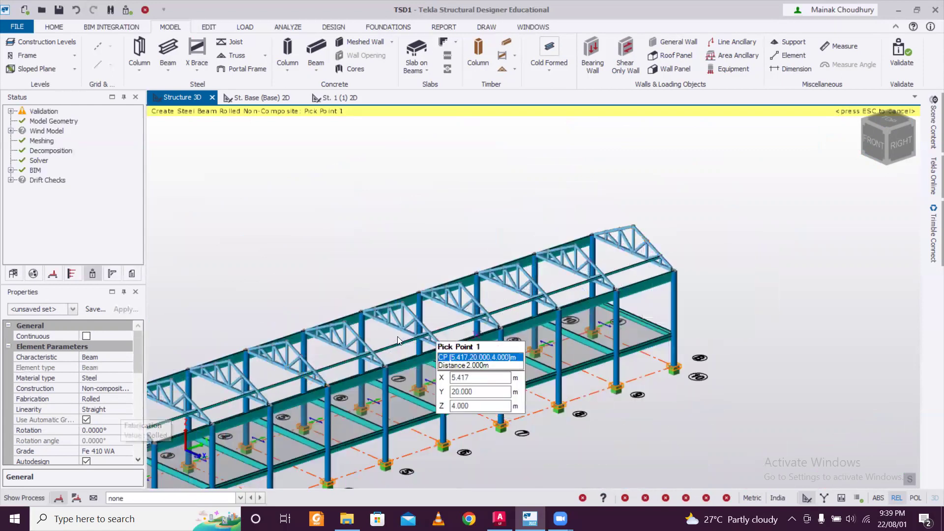
Step: Place beams from truss to truss on gridlines 1 to 10 through the upper B-side top-chord nodes (X 4.333, Z 4.500), and end the chain
{"action": "scroll", "coordinate": [467, 292], "scroll_direction": "up", "scroll_amount": 2}
{"action": "scroll", "coordinate": [478, 271], "scroll_direction": "up", "scroll_amount": 1}
{"action": "scroll", "coordinate": [494, 268], "scroll_direction": "up", "scroll_amount": 2}
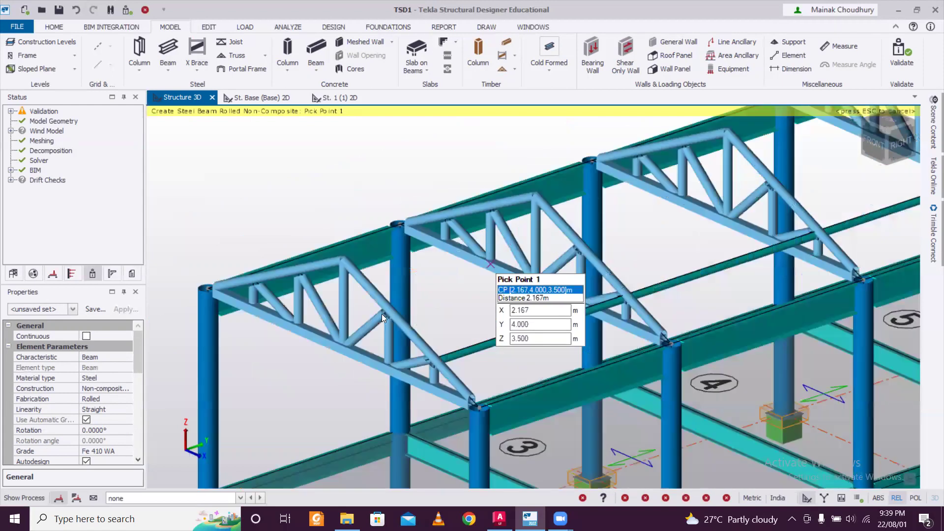
{"action": "left_click", "coordinate": [384, 312]}
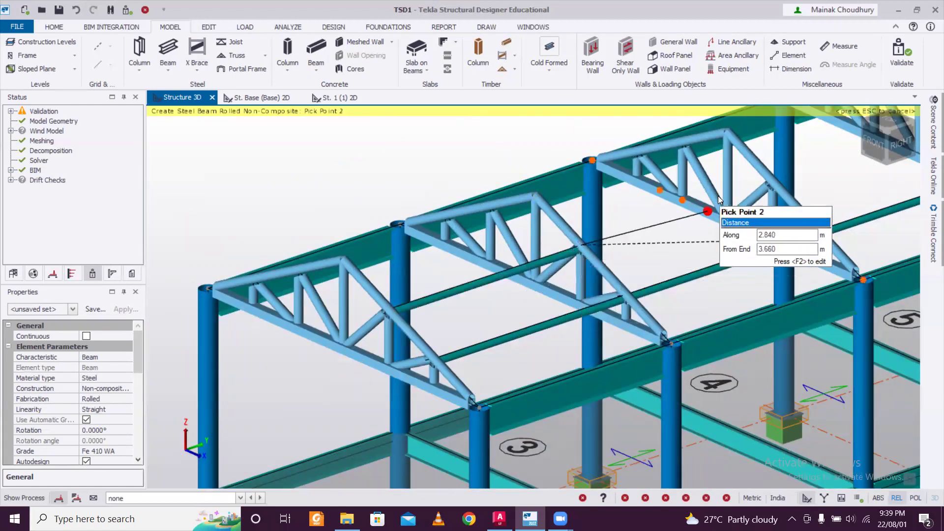
{"action": "middle_click_drag", "start_coordinate": [734, 214], "coordinate": [100, 412]}
{"action": "middle_click_drag", "start_coordinate": [223, 347], "coordinate": [384, 307]}
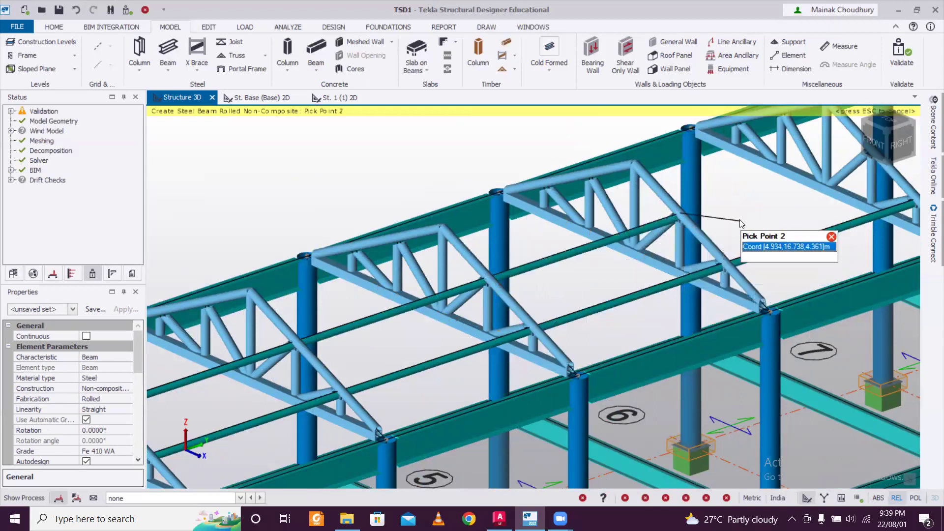
{"action": "middle_click_drag", "start_coordinate": [739, 219], "coordinate": [383, 397]}
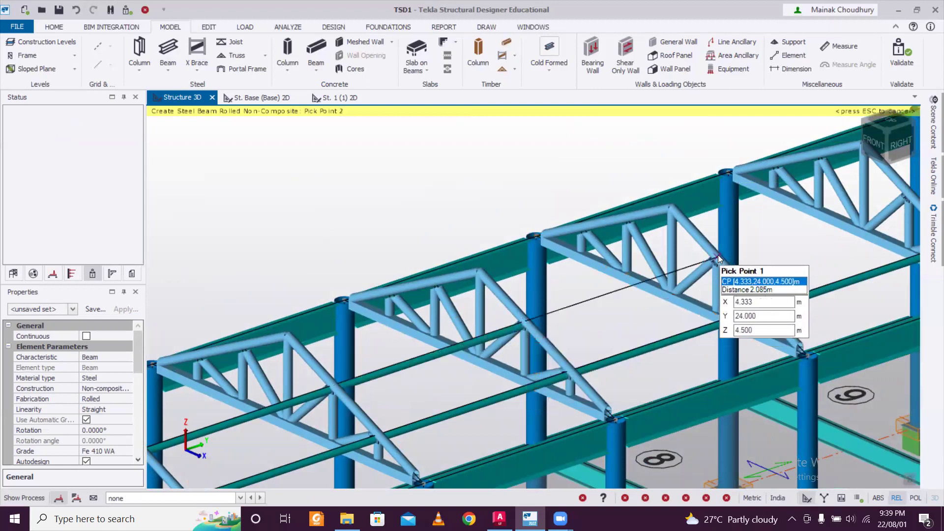
{"action": "middle_click_drag", "start_coordinate": [786, 243], "coordinate": [303, 431]}
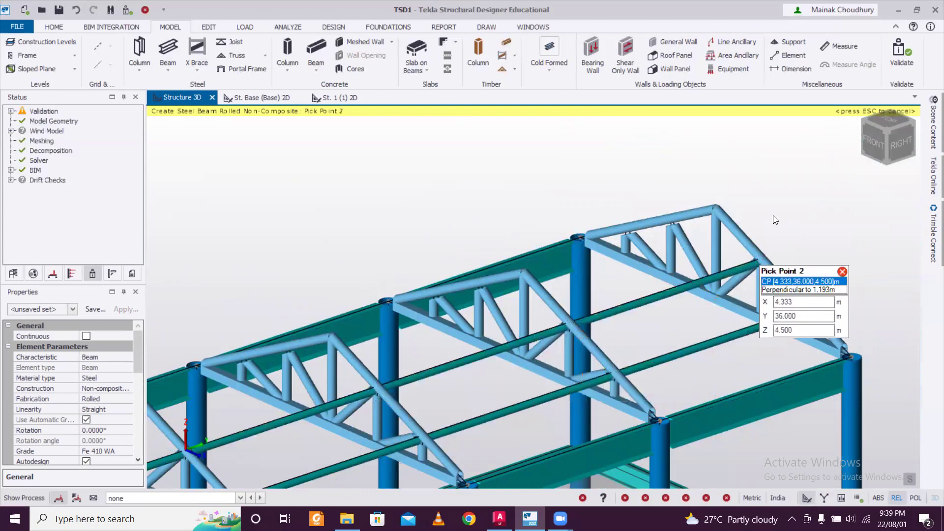
{"action": "scroll", "coordinate": [766, 226], "scroll_direction": "down", "scroll_amount": 2}
{"action": "scroll", "coordinate": [772, 217], "scroll_direction": "down", "scroll_amount": 1}
{"action": "key", "text": "Escape"}
{"action": "scroll", "coordinate": [730, 205], "scroll_direction": "down", "scroll_amount": 1}
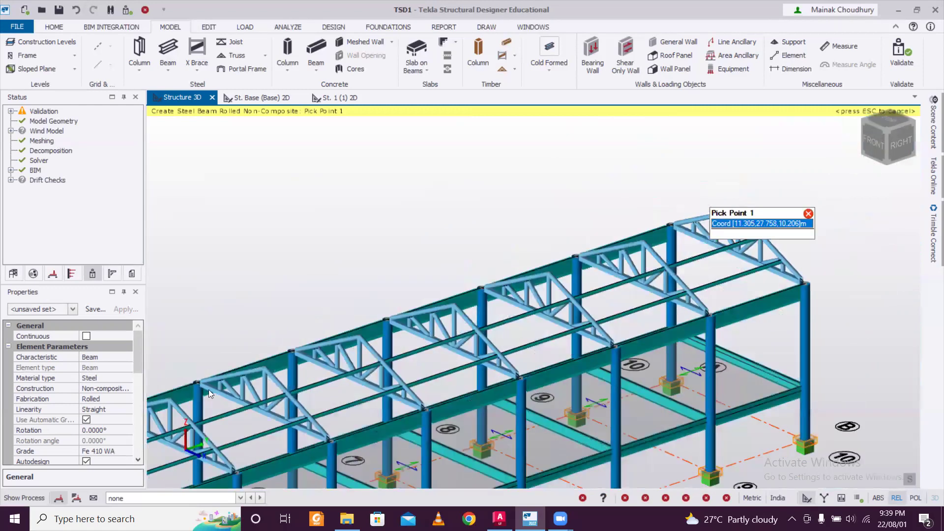
Step: Place beams along the ridge nodes (X 3.250, Z 5.000) from the gridline 1 truss to the gridline 7 truss
{"action": "middle_click_drag", "start_coordinate": [209, 389], "coordinate": [460, 269]}
{"action": "scroll", "coordinate": [339, 318], "scroll_direction": "down", "scroll_amount": 1}
{"action": "scroll", "coordinate": [283, 337], "scroll_direction": "up", "scroll_amount": 3}
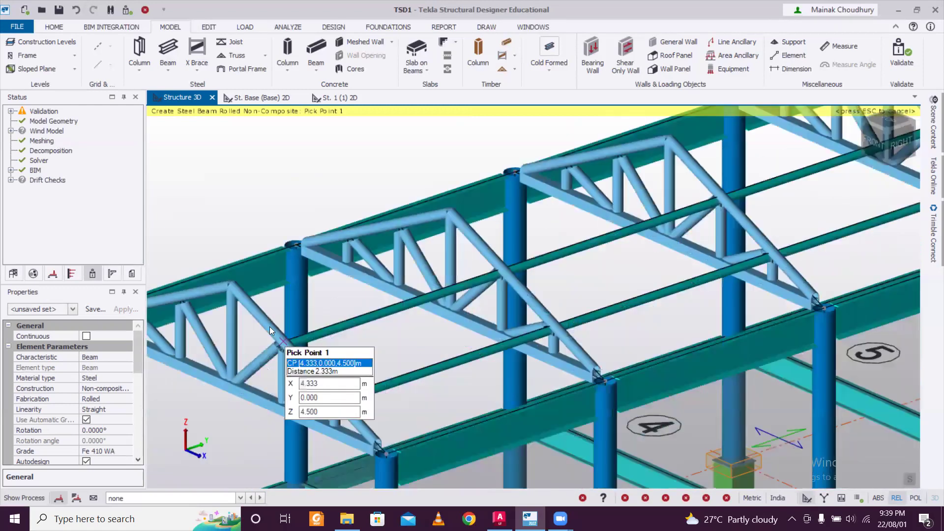
{"action": "left_click", "coordinate": [235, 285]}
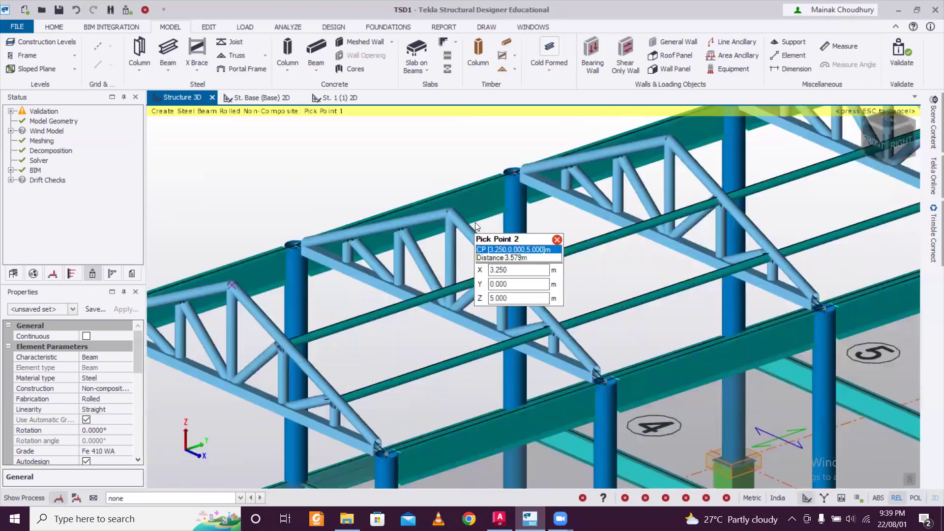
{"action": "left_click", "coordinate": [447, 219]}
{"action": "left_click", "coordinate": [667, 143]}
{"action": "middle_click_drag", "start_coordinate": [653, 162], "coordinate": [156, 372]}
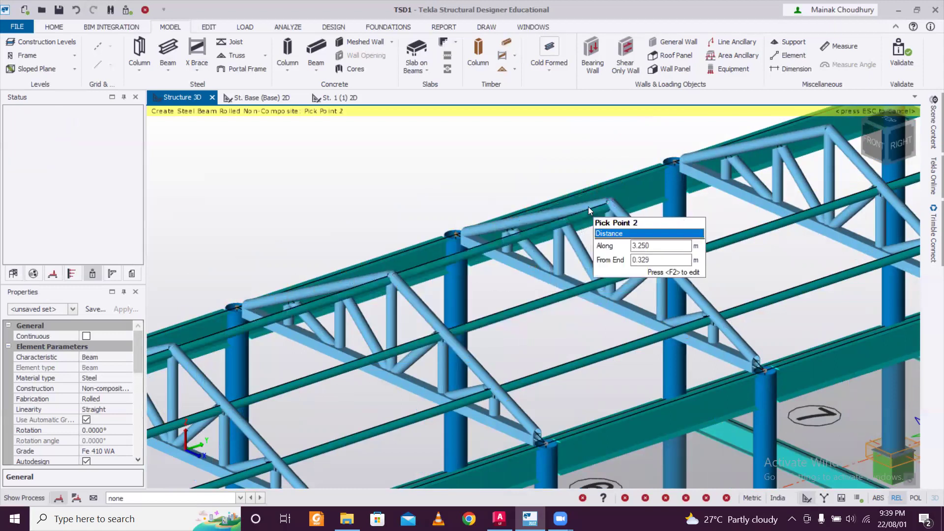
{"action": "scroll", "coordinate": [589, 209], "scroll_direction": "down", "scroll_amount": 2}
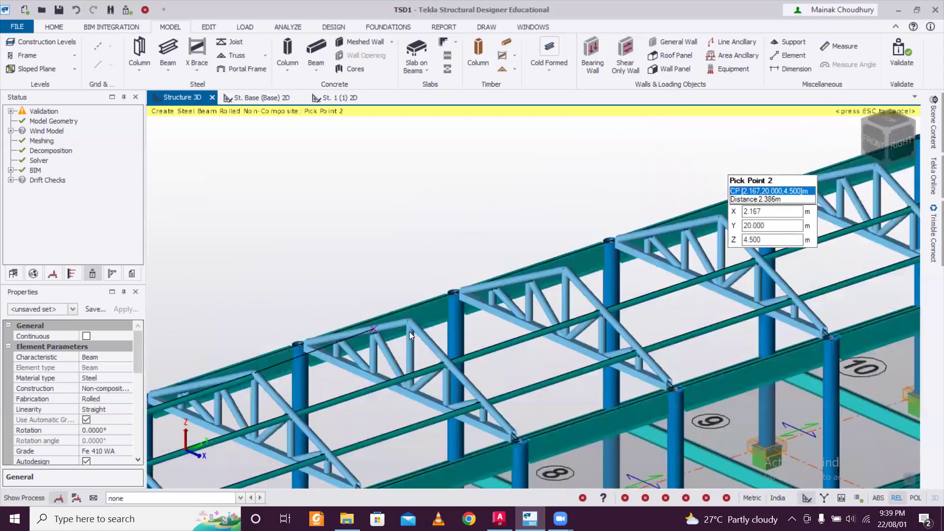
{"action": "scroll", "coordinate": [409, 331], "scroll_direction": "up", "scroll_amount": 2}
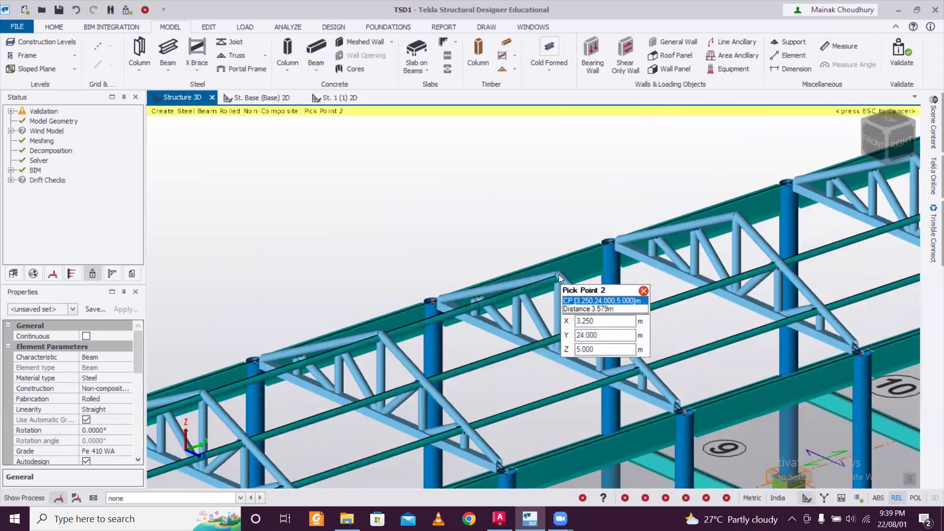
Step: Continue the ridge beams from gridline 7 through the ridge nodes to the last truss at Y 36.000, and end the chain
{"action": "left_click", "coordinate": [740, 219]}
{"action": "left_click", "coordinate": [741, 219]}
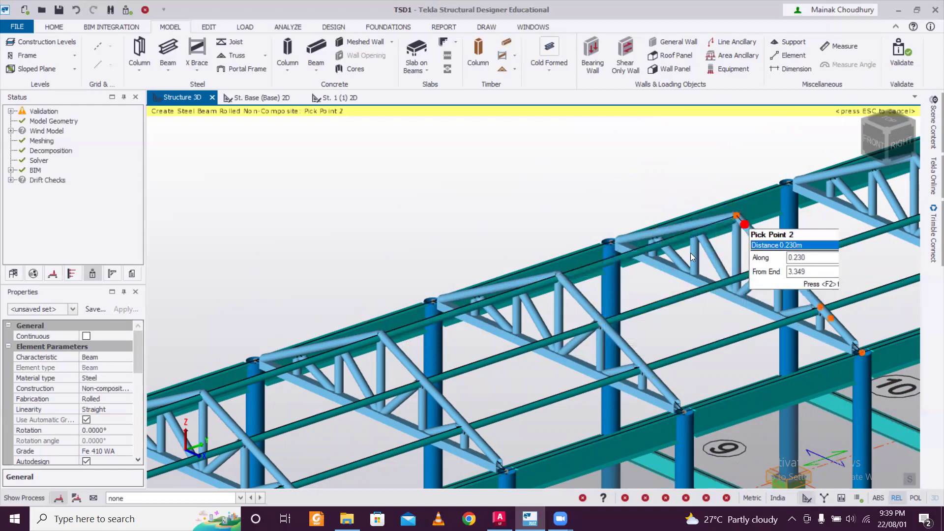
{"action": "middle_click_drag", "start_coordinate": [743, 220], "coordinate": [326, 449]}
{"action": "middle_click_drag", "start_coordinate": [389, 408], "coordinate": [487, 300]}
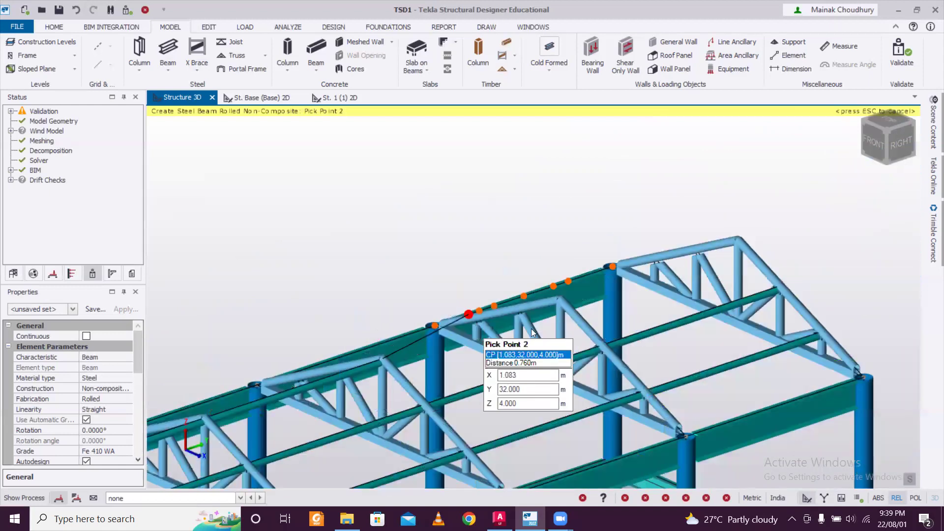
{"action": "left_click", "coordinate": [566, 300]}
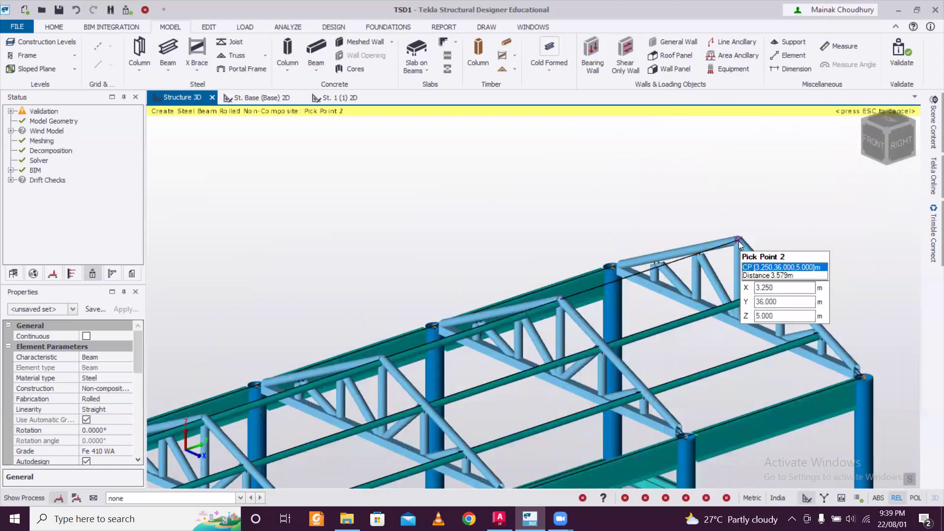
{"action": "scroll", "coordinate": [740, 240], "scroll_direction": "down", "scroll_amount": 3}
{"action": "scroll", "coordinate": [741, 208], "scroll_direction": "down", "scroll_amount": 3}
{"action": "key", "text": "Escape"}
Step: Place beams from truss to truss through the lowest A-side top-chord nodes (X 1.083, Z 4.000), from gridline 1 to Y 12.000
{"action": "middle_click_drag", "start_coordinate": [319, 353], "coordinate": [556, 217]}
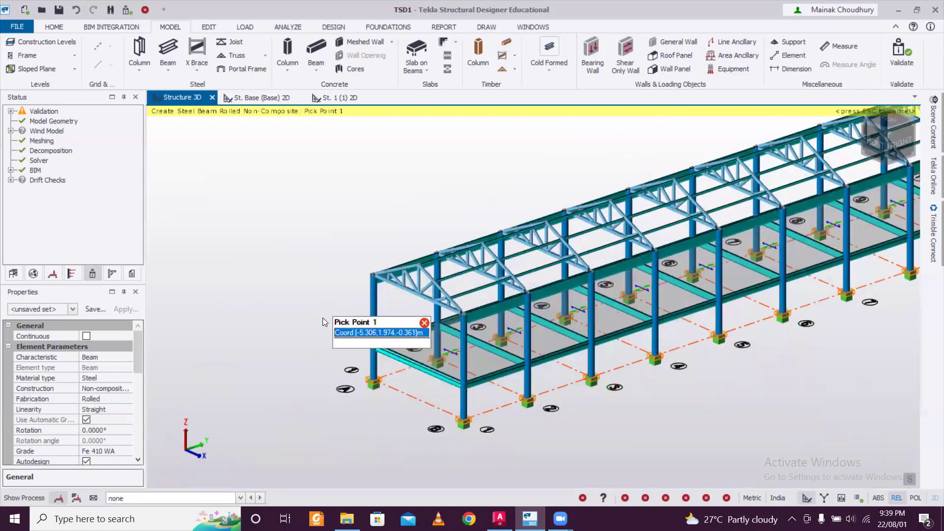
{"action": "right_click_drag", "start_coordinate": [324, 319], "coordinate": [648, 301]}
{"action": "middle_click_drag", "start_coordinate": [646, 302], "coordinate": [368, 377]}
{"action": "right_click_drag", "start_coordinate": [458, 348], "coordinate": [320, 352]}
{"action": "scroll", "coordinate": [338, 364], "scroll_direction": "up", "scroll_amount": 3}
{"action": "left_click", "coordinate": [337, 364]}
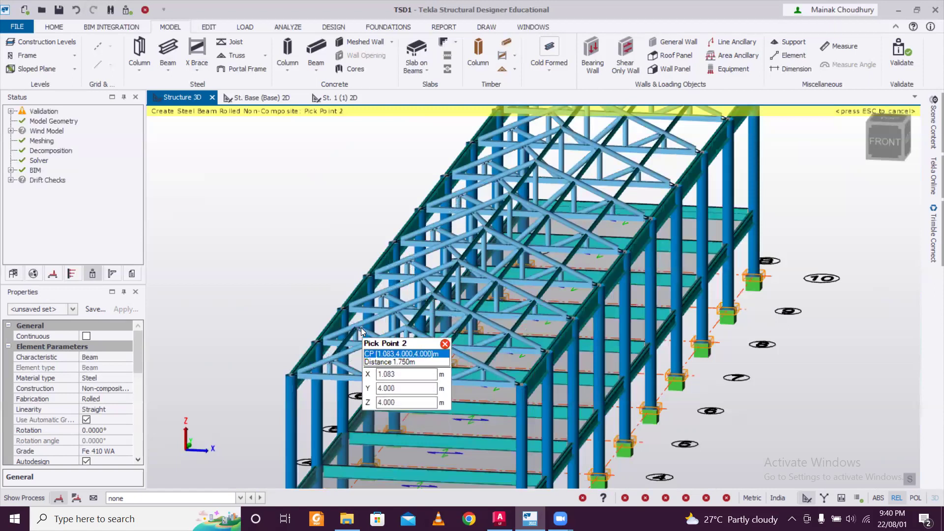
{"action": "left_click", "coordinate": [410, 267]}
{"action": "scroll", "coordinate": [412, 262], "scroll_direction": "up", "scroll_amount": 2}
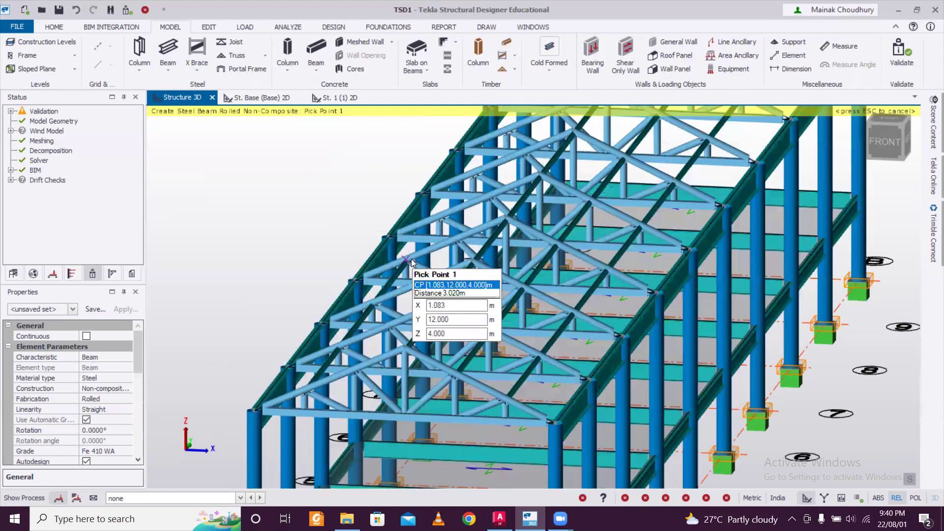
{"action": "scroll", "coordinate": [412, 262], "scroll_direction": "up", "scroll_amount": 2}
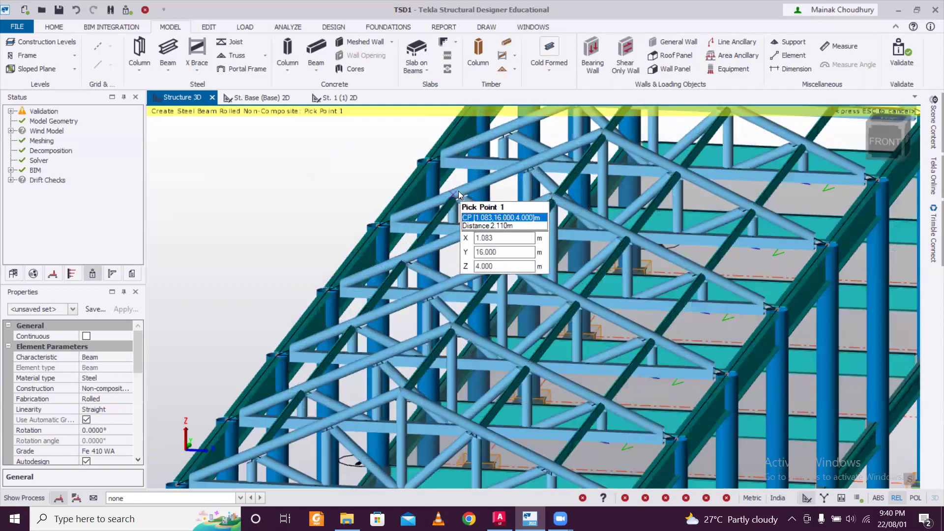
Step: Continue the beams through the lowest A-side top-chord nodes from Y 12.000 to the last truss at Y 36.000, and end the chain
{"action": "left_click", "coordinate": [458, 192]}
{"action": "scroll", "coordinate": [424, 315], "scroll_direction": "up", "scroll_amount": 3}
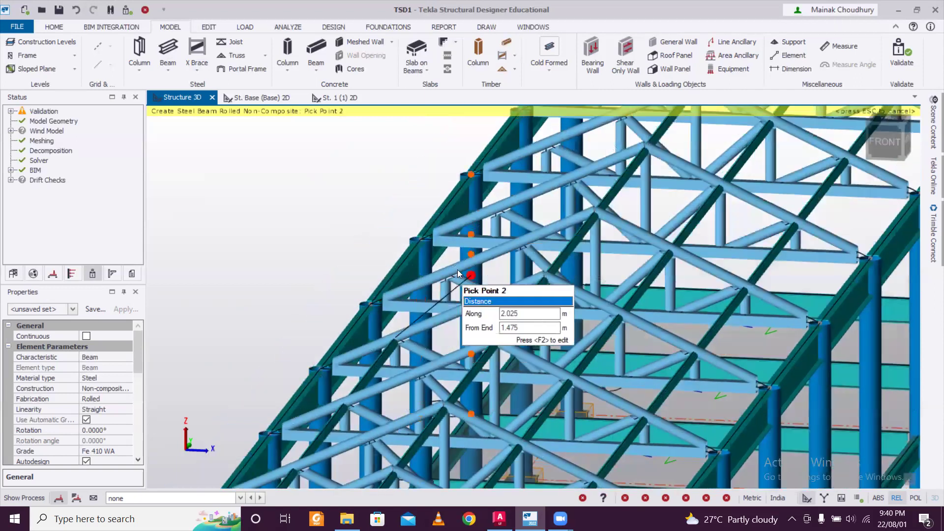
{"action": "left_click", "coordinate": [494, 211]}
{"action": "scroll", "coordinate": [452, 348], "scroll_direction": "down", "scroll_amount": 3}
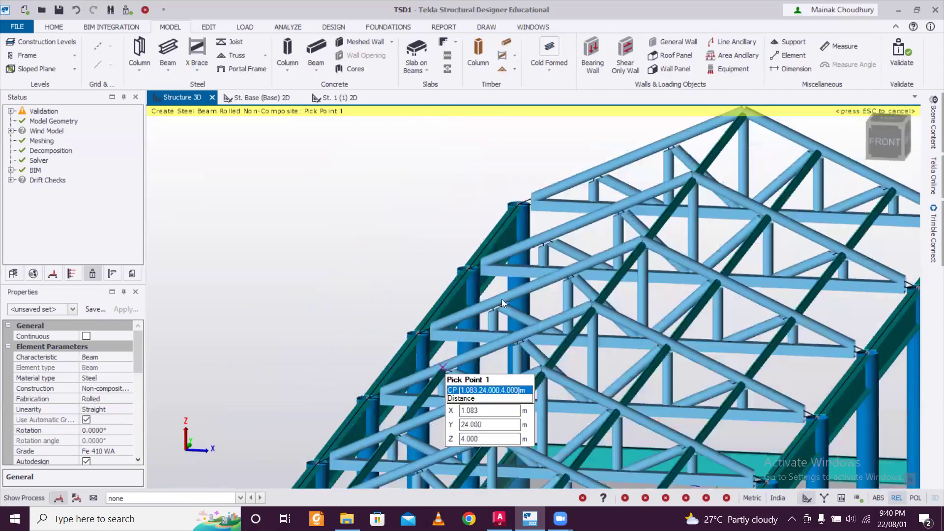
{"action": "left_click", "coordinate": [501, 301]}
{"action": "left_click", "coordinate": [555, 241]}
{"action": "left_click", "coordinate": [544, 235]}
{"action": "left_click", "coordinate": [599, 180]}
{"action": "key", "text": "Escape"}
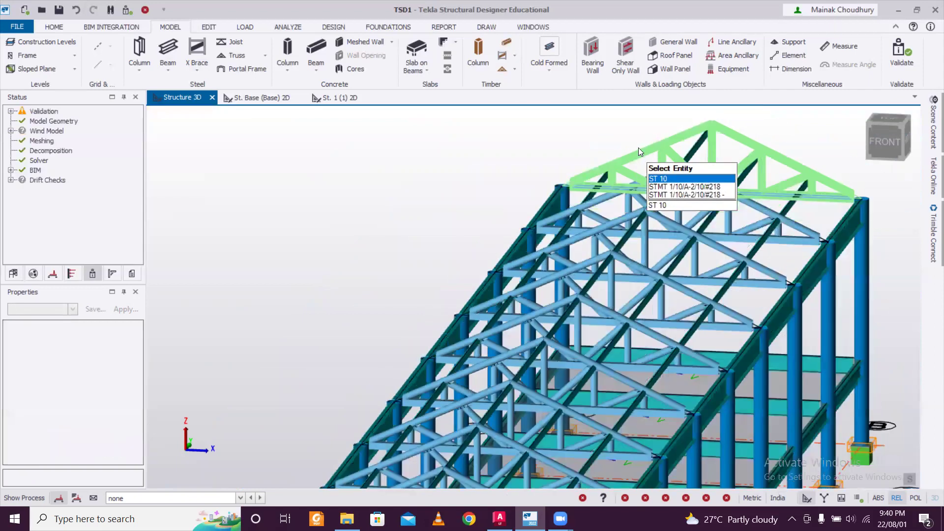
Step: Restart the steel beam command for the upper A-side top-chord nodes
{"action": "scroll", "coordinate": [418, 384], "scroll_direction": "down", "scroll_amount": 5}
{"action": "scroll", "coordinate": [449, 379], "scroll_direction": "up", "scroll_amount": 5}
{"action": "scroll", "coordinate": [540, 279], "scroll_direction": "up", "scroll_amount": 3}
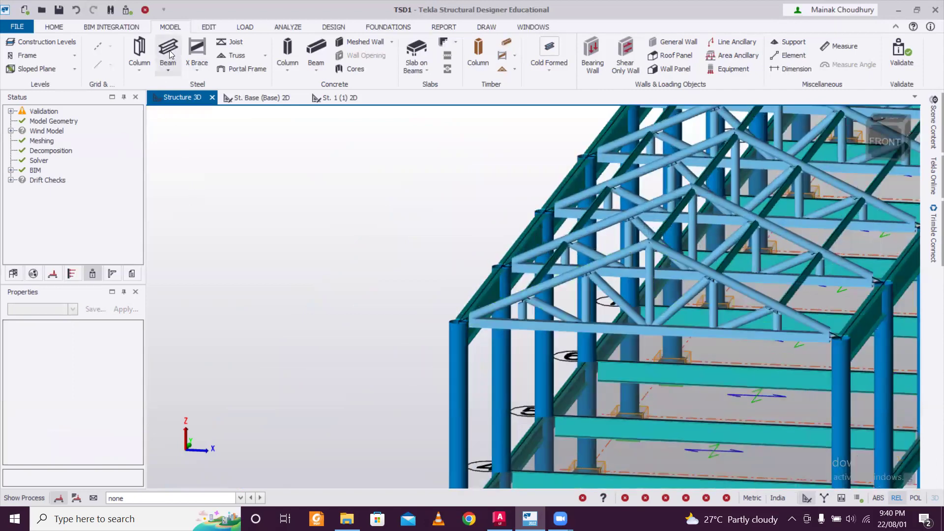
{"action": "left_click", "coordinate": [168, 50]}
{"action": "left_click", "coordinate": [588, 269]}
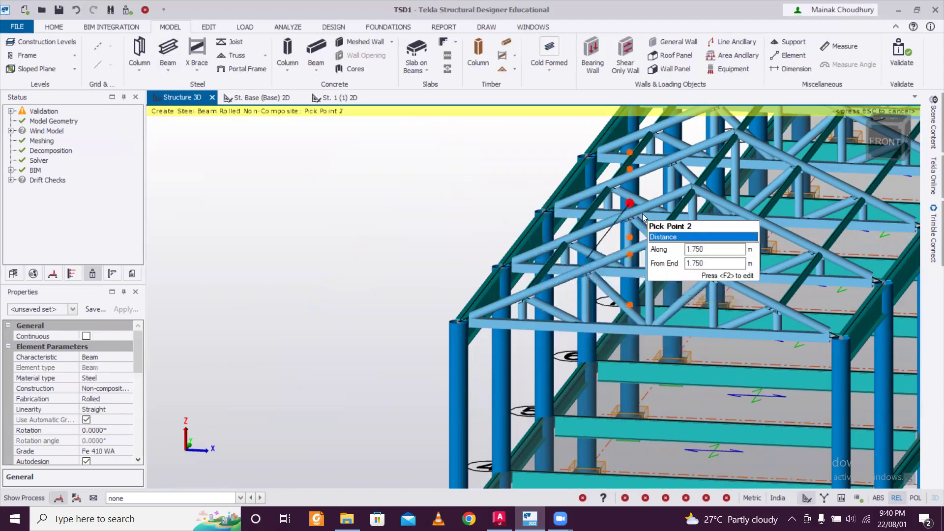
{"action": "middle_click_drag", "start_coordinate": [642, 214], "coordinate": [594, 270]}
{"action": "right_click_drag", "start_coordinate": [591, 276], "coordinate": [461, 315]}
{"action": "key", "text": "Escape"}
Step: Place a beam between the gridline 1 and 2 trusses at the upper A-side top-chord nodes (X 2.167, Z 4.500)
{"action": "scroll", "coordinate": [393, 345], "scroll_direction": "up", "scroll_amount": 2}
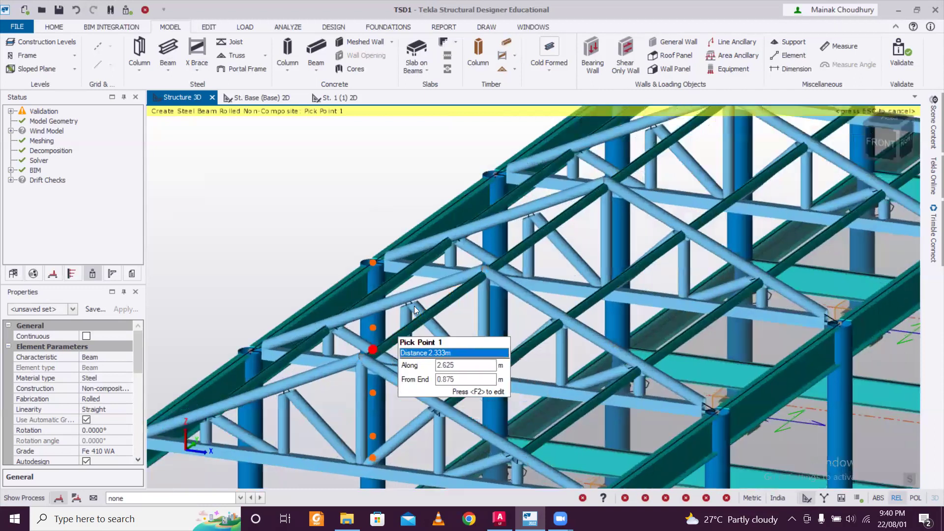
{"action": "scroll", "coordinate": [414, 306], "scroll_direction": "down", "scroll_amount": 2}
{"action": "middle_click_drag", "start_coordinate": [378, 369], "coordinate": [387, 291]}
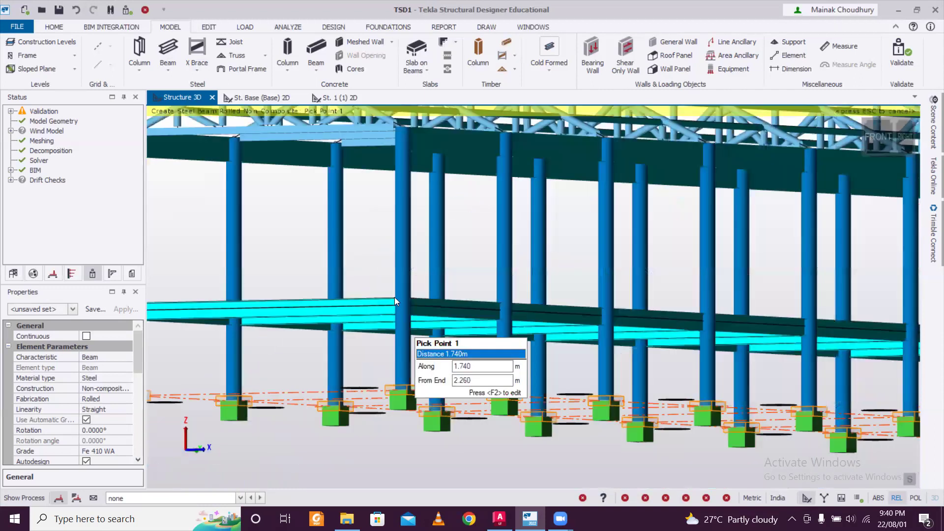
{"action": "right_click_drag", "start_coordinate": [394, 297], "coordinate": [389, 314]}
{"action": "scroll", "coordinate": [389, 297], "scroll_direction": "down", "scroll_amount": 2}
{"action": "middle_click_drag", "start_coordinate": [379, 314], "coordinate": [370, 283]}
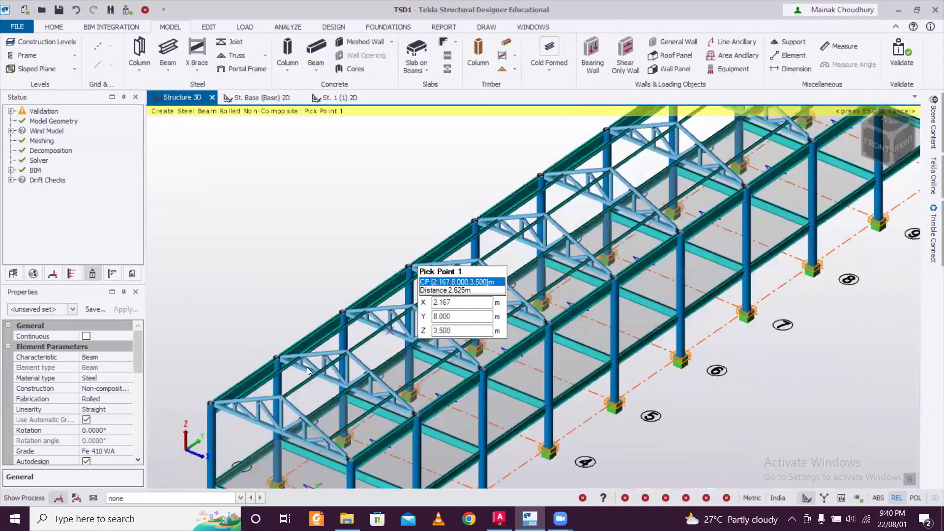
{"action": "scroll", "coordinate": [269, 336], "scroll_direction": "down", "scroll_amount": 3}
{"action": "middle_click_drag", "start_coordinate": [283, 327], "coordinate": [204, 376]}
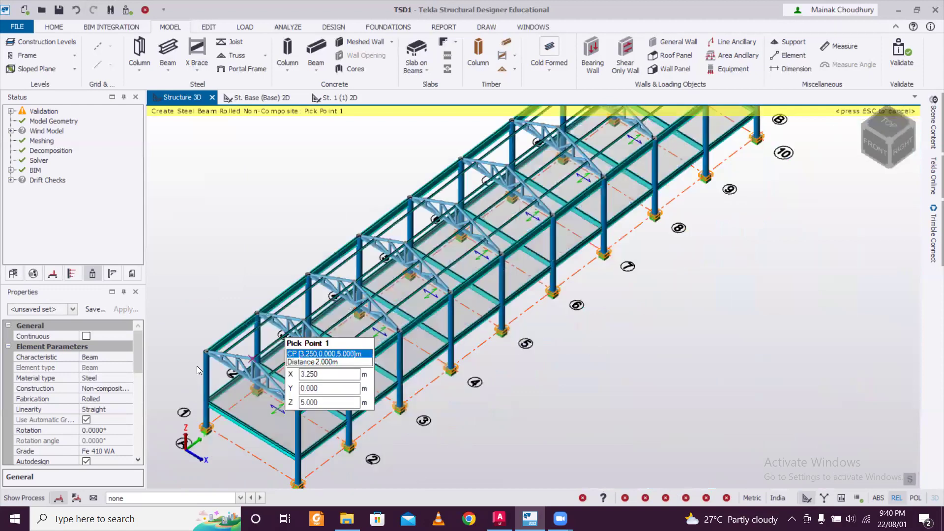
{"action": "scroll", "coordinate": [197, 365], "scroll_direction": "up", "scroll_amount": 4}
{"action": "scroll", "coordinate": [203, 367], "scroll_direction": "up", "scroll_amount": 2}
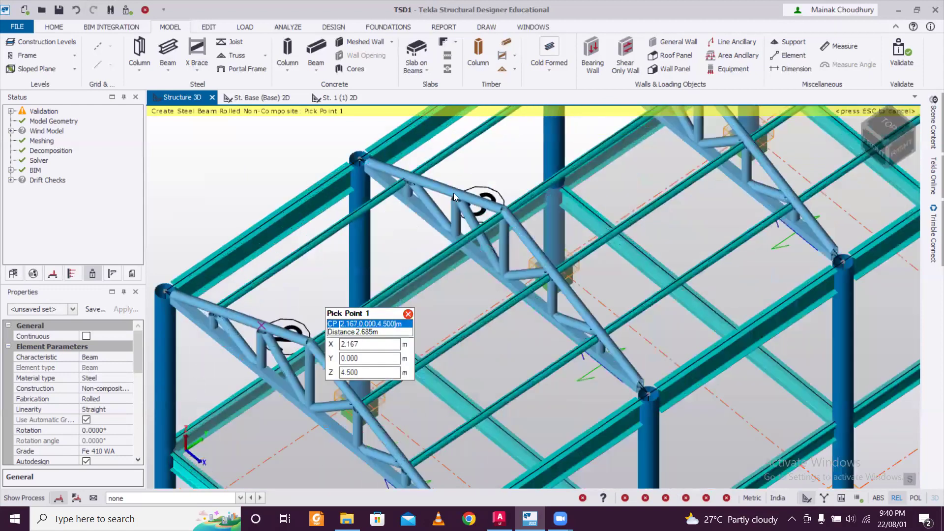
{"action": "left_click", "coordinate": [457, 193]}
{"action": "left_click", "coordinate": [457, 193]}
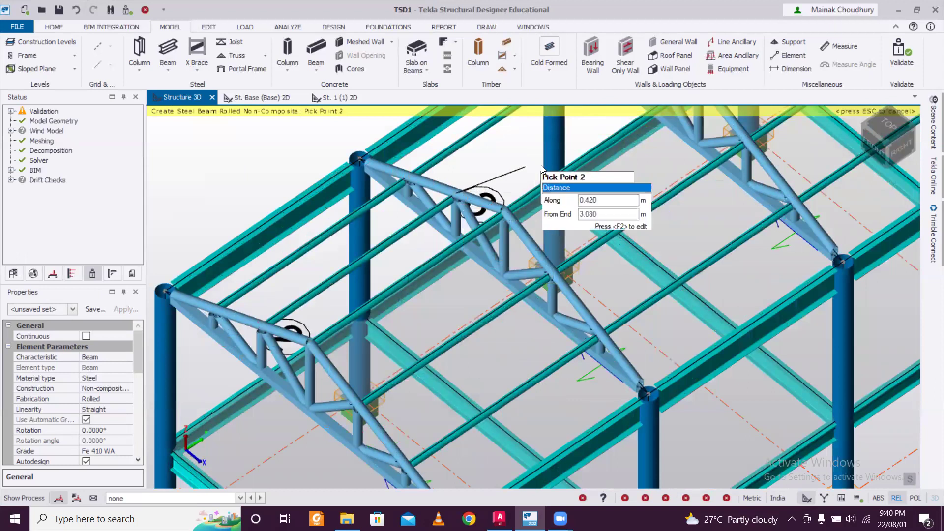
Step: Continue the beams through the upper A-side top-chord nodes from the gridline 2 truss to the truss at Y 24.000
{"action": "middle_click_drag", "start_coordinate": [539, 168], "coordinate": [373, 322]}
{"action": "middle_click_drag", "start_coordinate": [420, 289], "coordinate": [328, 374]}
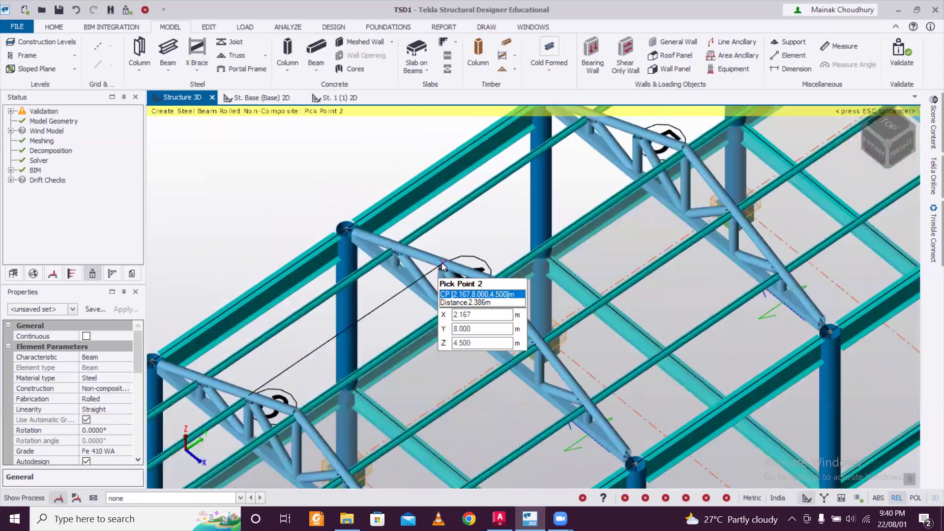
{"action": "left_click", "coordinate": [441, 264]}
{"action": "left_click", "coordinate": [442, 263]}
{"action": "middle_click_drag", "start_coordinate": [612, 155], "coordinate": [398, 354]}
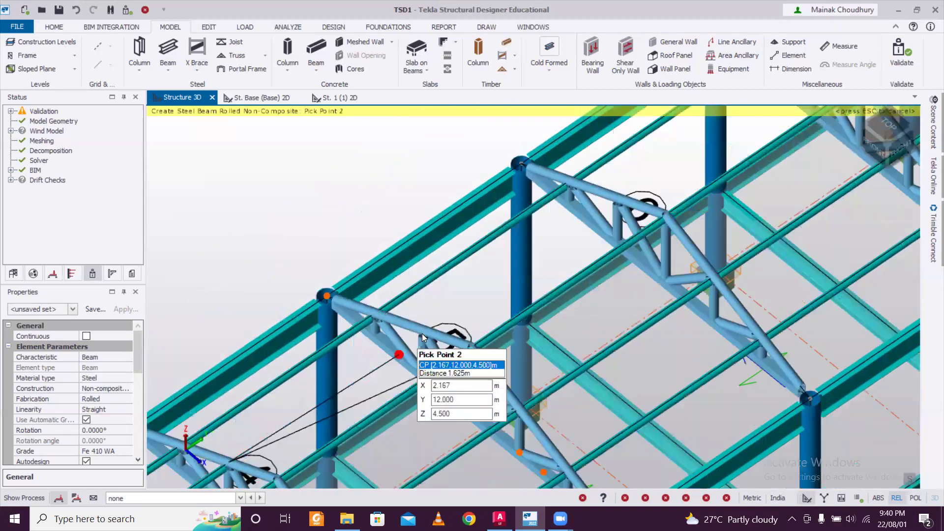
{"action": "left_click", "coordinate": [423, 336]}
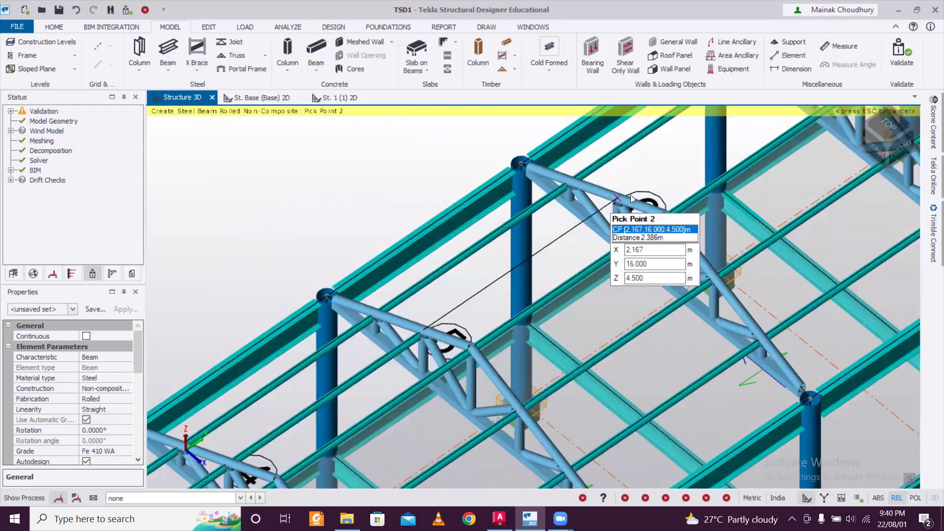
{"action": "middle_click_drag", "start_coordinate": [684, 181], "coordinate": [380, 430]}
{"action": "left_click", "coordinate": [503, 322]}
{"action": "left_click", "coordinate": [503, 322]}
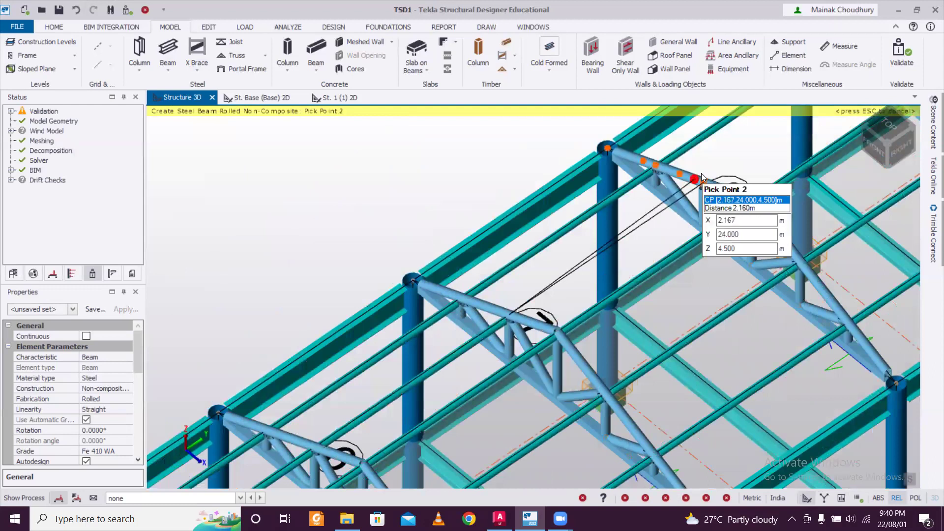
{"action": "left_click", "coordinate": [703, 183]}
{"action": "left_click", "coordinate": [708, 185]}
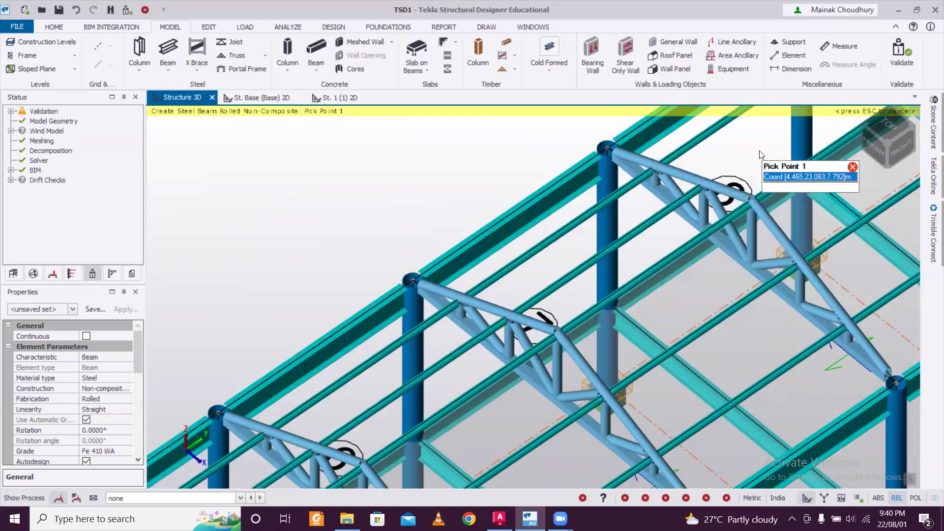
Step: Extend the upper A-side beams from the truss at Y 24.000 to the last truss on gridline 10, and end the chain
{"action": "middle_click_drag", "start_coordinate": [707, 184], "coordinate": [582, 273]}
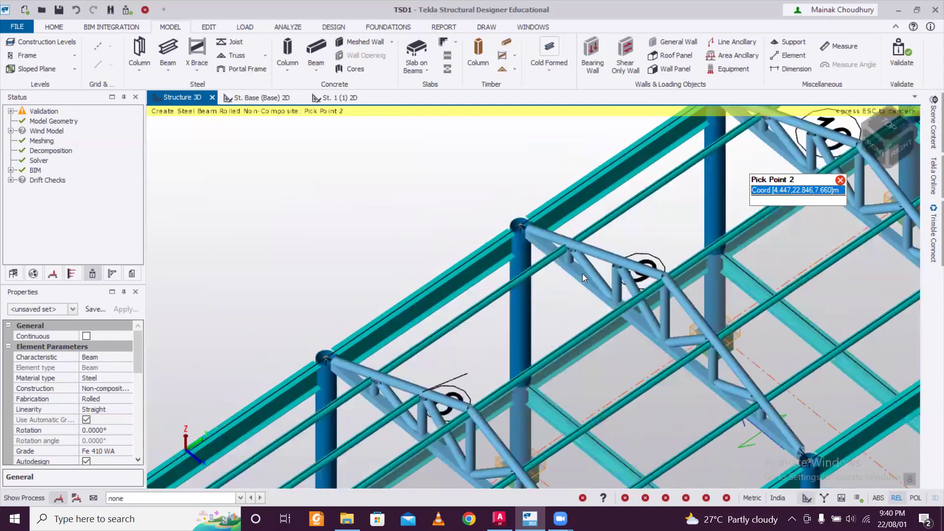
{"action": "left_click", "coordinate": [639, 257]}
{"action": "left_click", "coordinate": [642, 257]}
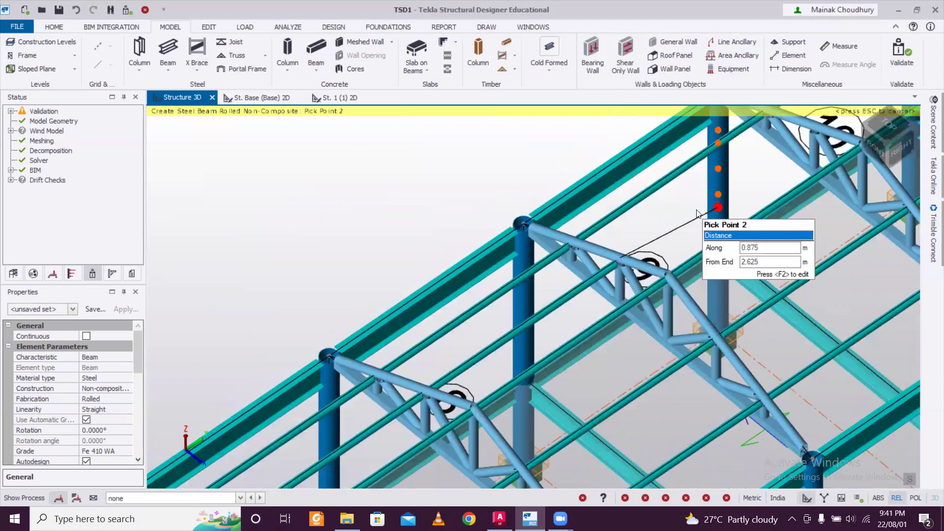
{"action": "middle_click_drag", "start_coordinate": [642, 257], "coordinate": [508, 350]}
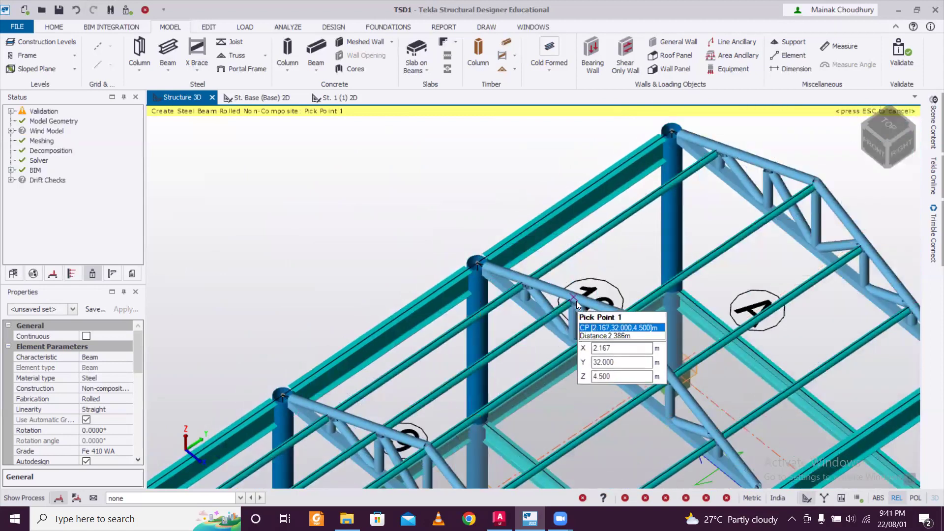
{"action": "left_click", "coordinate": [774, 167]}
{"action": "key", "text": "Escape"}
{"action": "scroll", "coordinate": [462, 265], "scroll_direction": "down", "scroll_amount": 2}
{"action": "scroll", "coordinate": [463, 261], "scroll_direction": "down", "scroll_amount": 7}
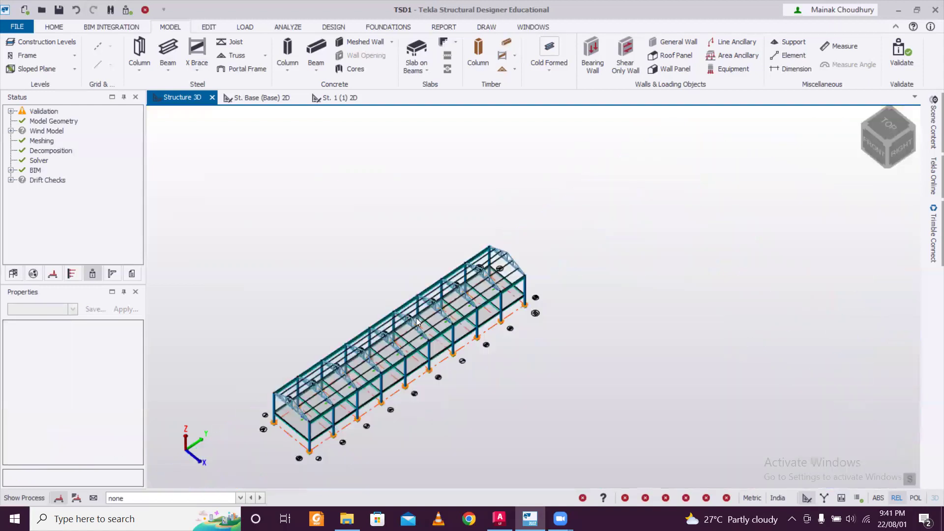
{"action": "middle_click_drag", "start_coordinate": [339, 399], "coordinate": [418, 346]}
{"action": "right_click_drag", "start_coordinate": [428, 344], "coordinate": [563, 292]}
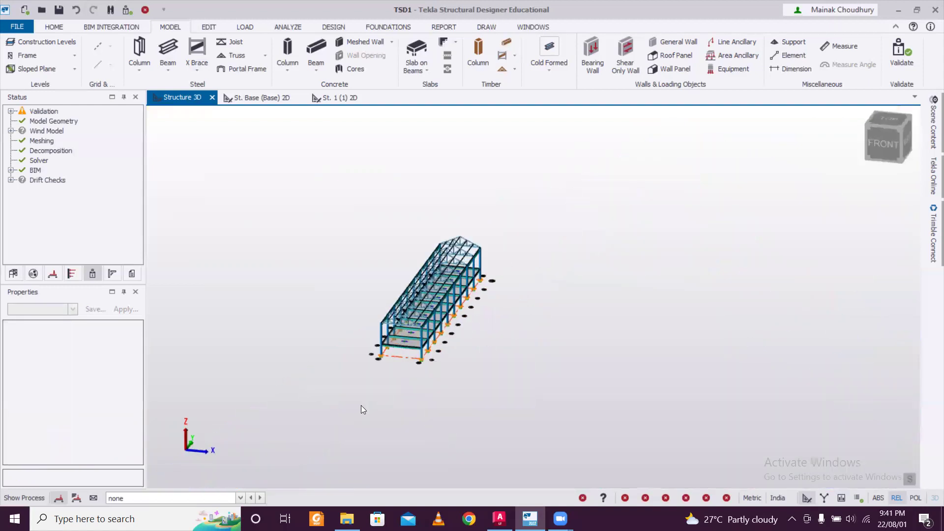
{"action": "scroll", "coordinate": [361, 405], "scroll_direction": "up", "scroll_amount": 2}
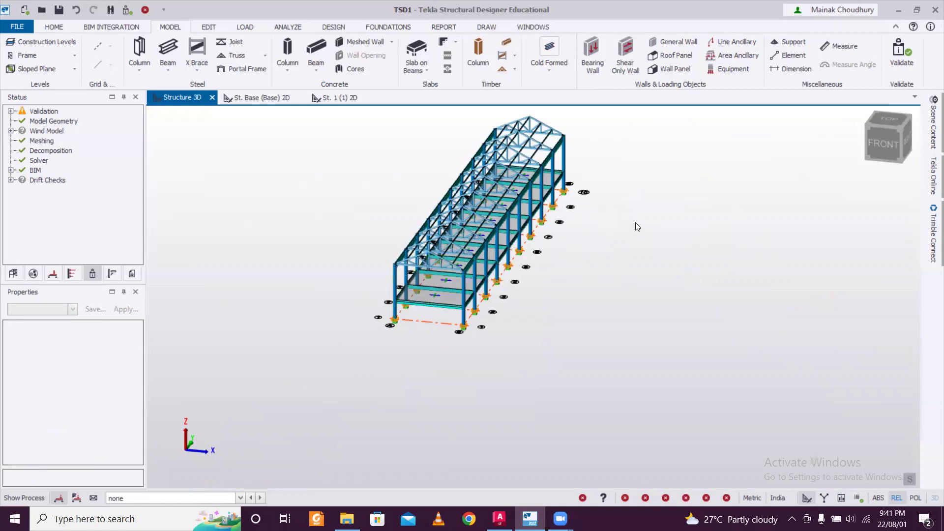
{"action": "scroll", "coordinate": [635, 223], "scroll_direction": "up", "scroll_amount": 1}
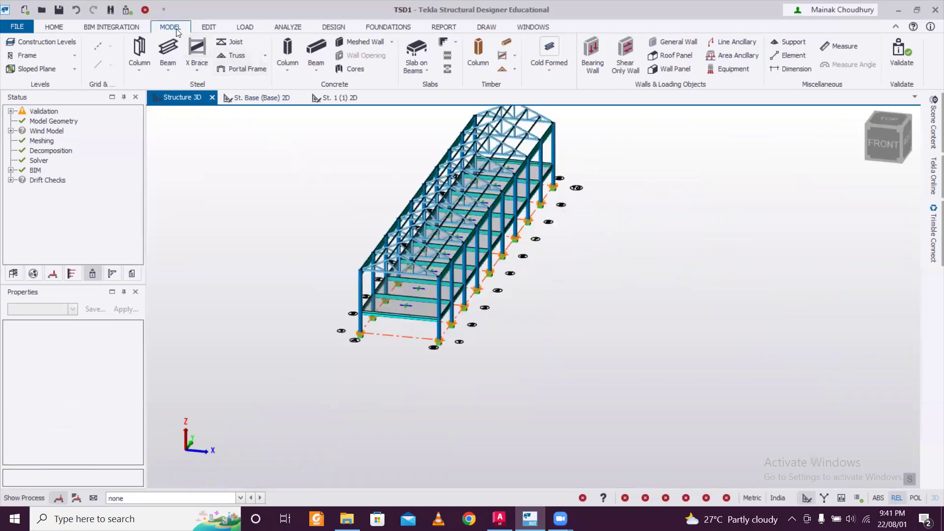
Step: Start a roof panel on the B-side slope at the gridline 1 truss, from the ridge to the eave (X 6.500, Y 0.000, Z 3.500)
{"action": "left_click", "coordinate": [674, 55]}
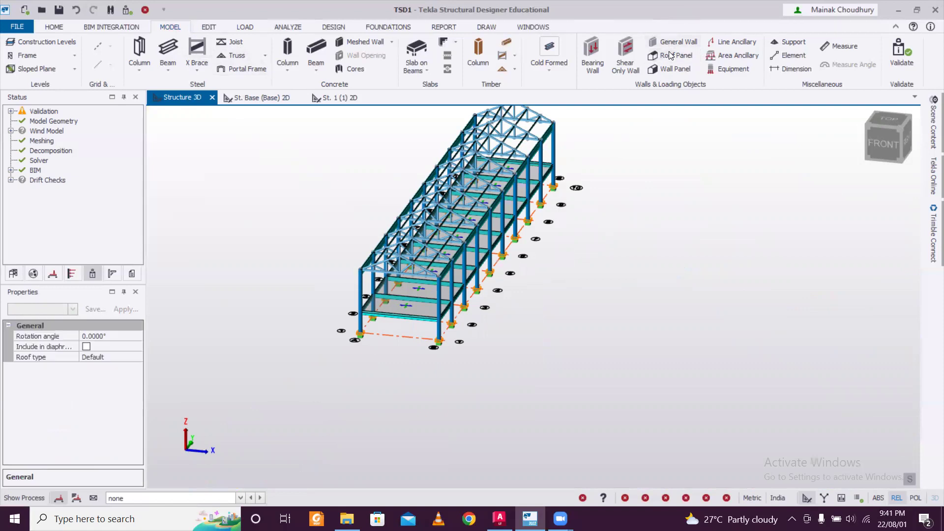
{"action": "scroll", "coordinate": [702, 324], "scroll_direction": "up", "scroll_amount": 5}
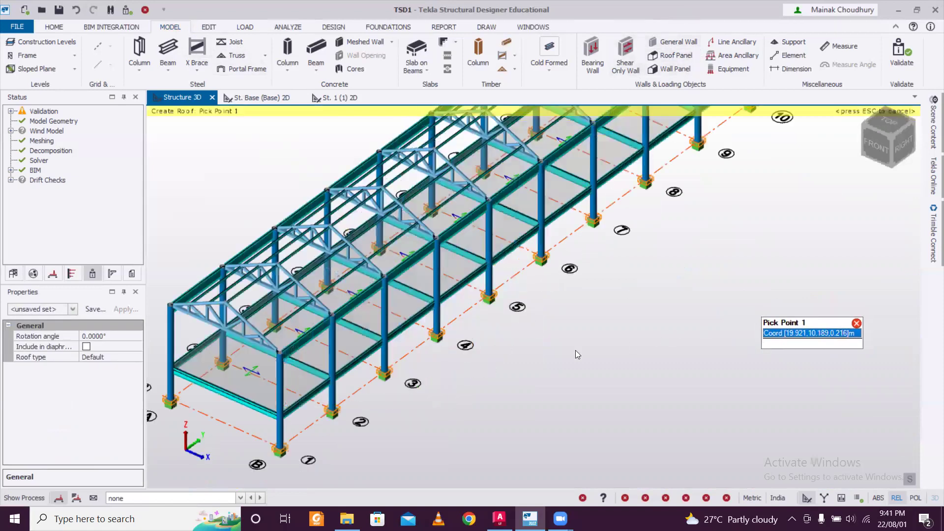
{"action": "scroll", "coordinate": [330, 364], "scroll_direction": "up", "scroll_amount": 2}
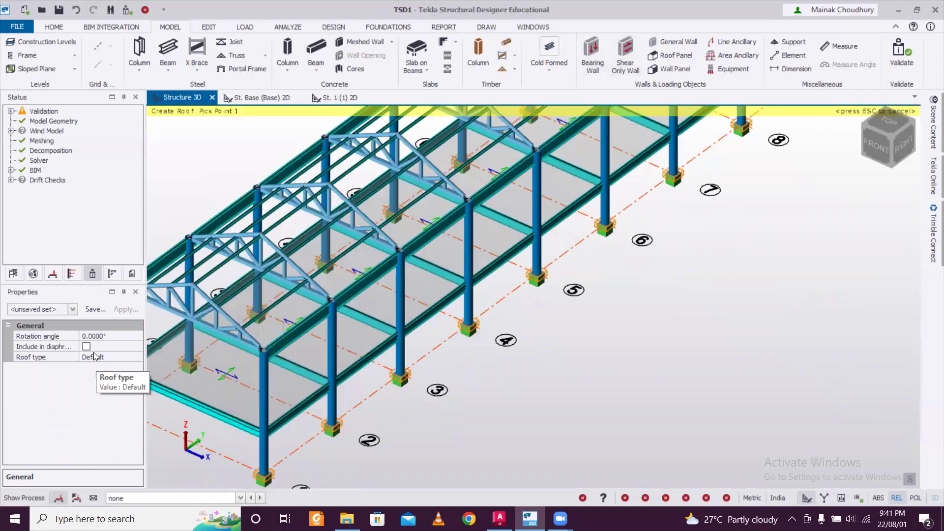
{"action": "middle_click_drag", "start_coordinate": [755, 194], "coordinate": [815, 204]}
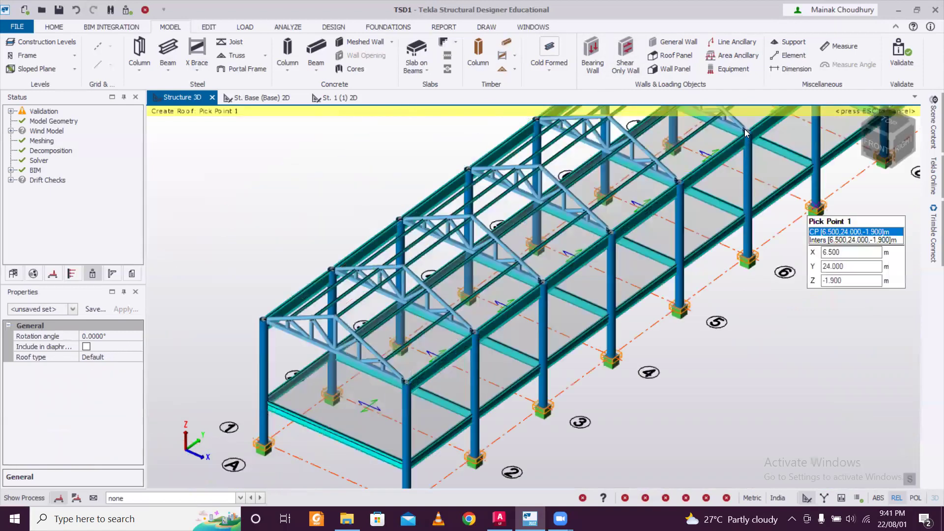
{"action": "left_click", "coordinate": [336, 316]}
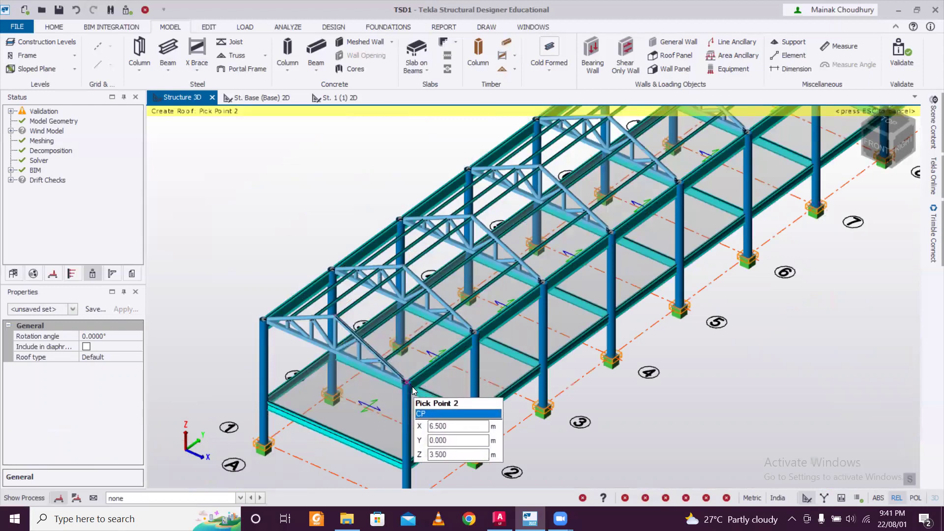
{"action": "scroll", "coordinate": [402, 379], "scroll_direction": "up", "scroll_amount": 3}
{"action": "scroll", "coordinate": [395, 373], "scroll_direction": "up", "scroll_amount": 2}
{"action": "left_click", "coordinate": [400, 369]}
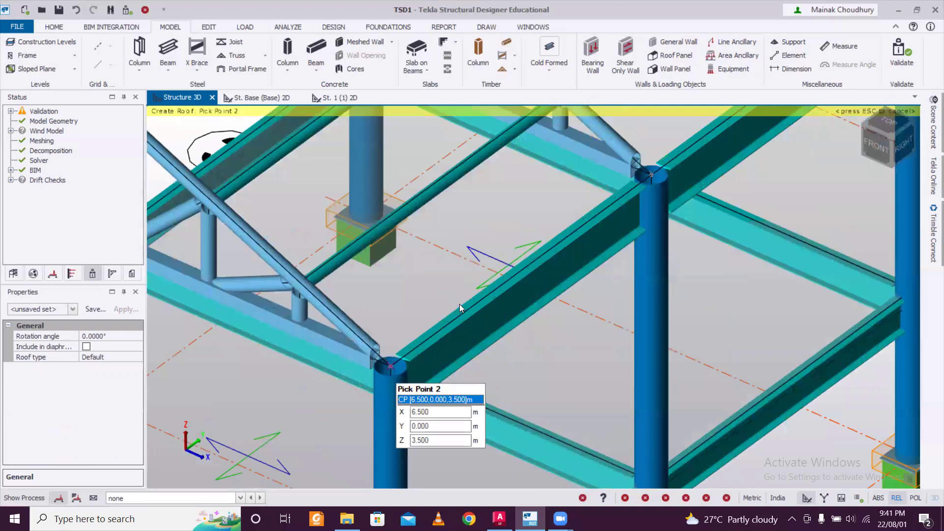
Step: Complete the B-side roof panel at the gridline 10 truss through the column top on B and the ridge
{"action": "scroll", "coordinate": [457, 305], "scroll_direction": "down", "scroll_amount": 1}
{"action": "scroll", "coordinate": [457, 309], "scroll_direction": "down", "scroll_amount": 5}
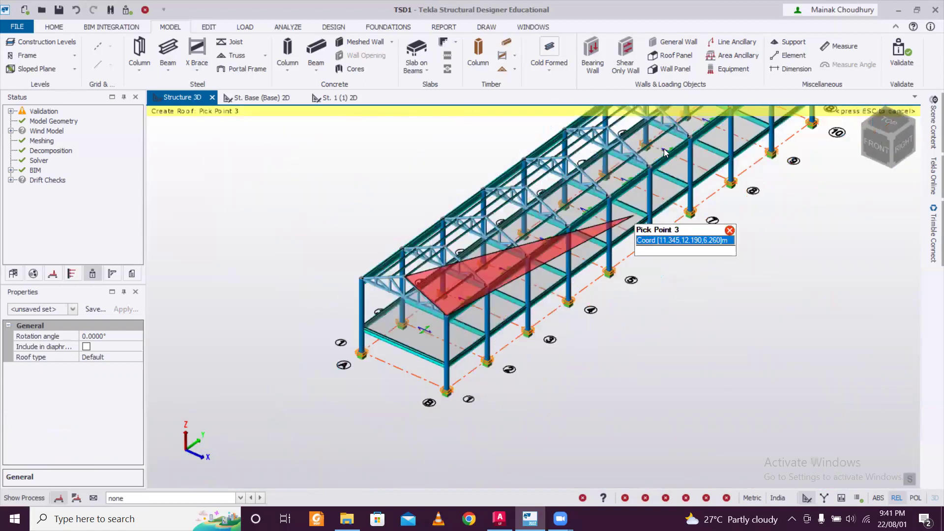
{"action": "scroll", "coordinate": [639, 204], "scroll_direction": "up", "scroll_amount": 5}
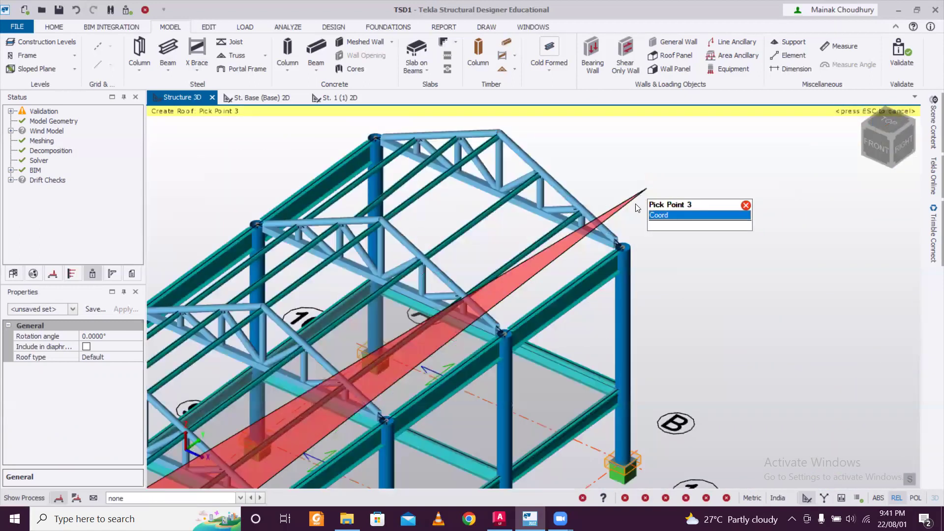
{"action": "left_click", "coordinate": [623, 246]}
{"action": "double_click", "coordinate": [499, 137]}
{"action": "scroll", "coordinate": [606, 144], "scroll_direction": "down", "scroll_amount": 5}
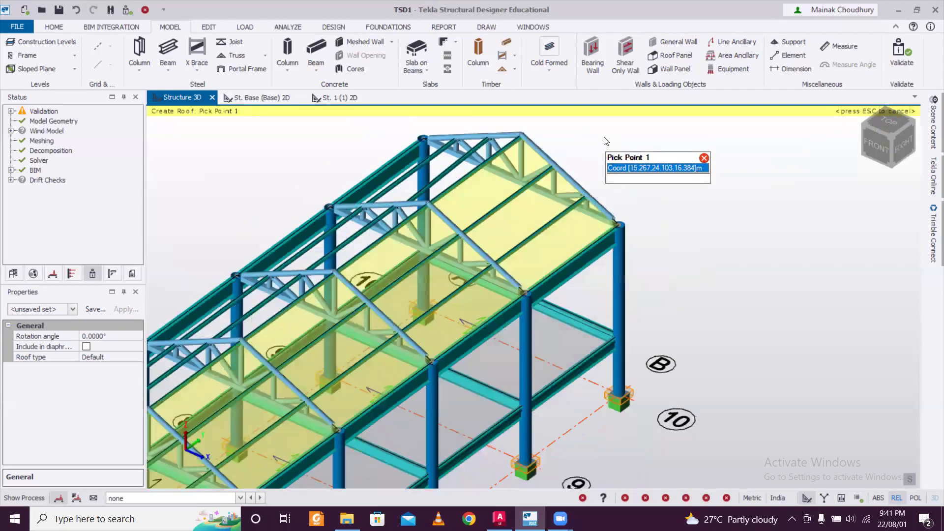
Step: Start a second roof panel on the A-side slope at gridline 1, from the A column top to the ridge (X 3.250, Y 0.000, Z 5.000)
{"action": "middle_click_drag", "start_coordinate": [393, 300], "coordinate": [576, 264]}
{"action": "scroll", "coordinate": [567, 219], "scroll_direction": "up", "scroll_amount": 5}
{"action": "scroll", "coordinate": [568, 388], "scroll_direction": "up", "scroll_amount": 2}
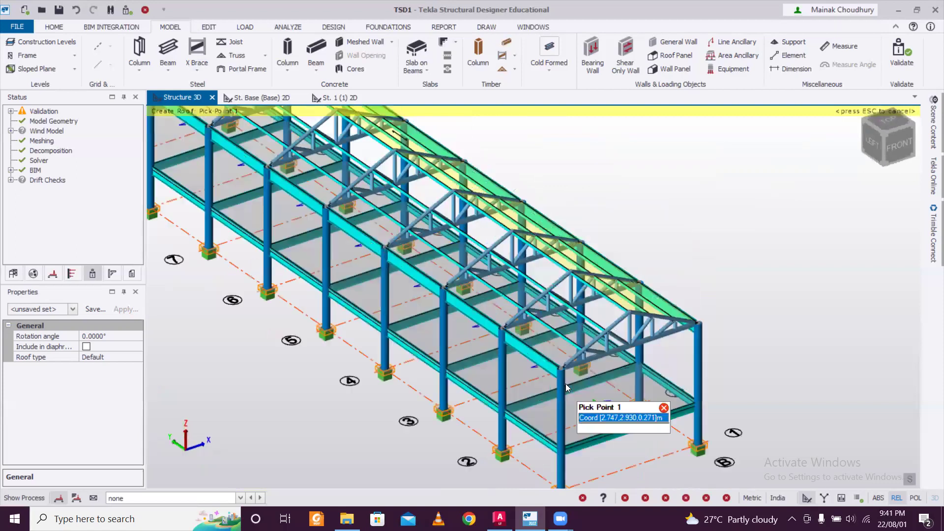
{"action": "scroll", "coordinate": [562, 375], "scroll_direction": "up", "scroll_amount": 2}
{"action": "left_click", "coordinate": [634, 322]}
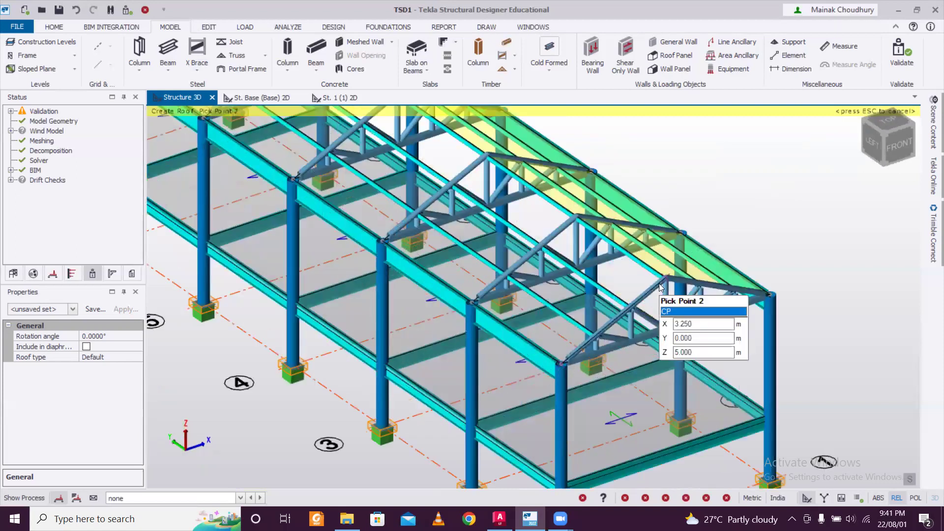
{"action": "left_click", "coordinate": [666, 279]}
Step: Complete the A-side roof panel at gridline 10 through the ridge and the A column top (X 0.000, Y 36.000, Z 3.500), and end the command
{"action": "scroll", "coordinate": [572, 227], "scroll_direction": "down", "scroll_amount": 2}
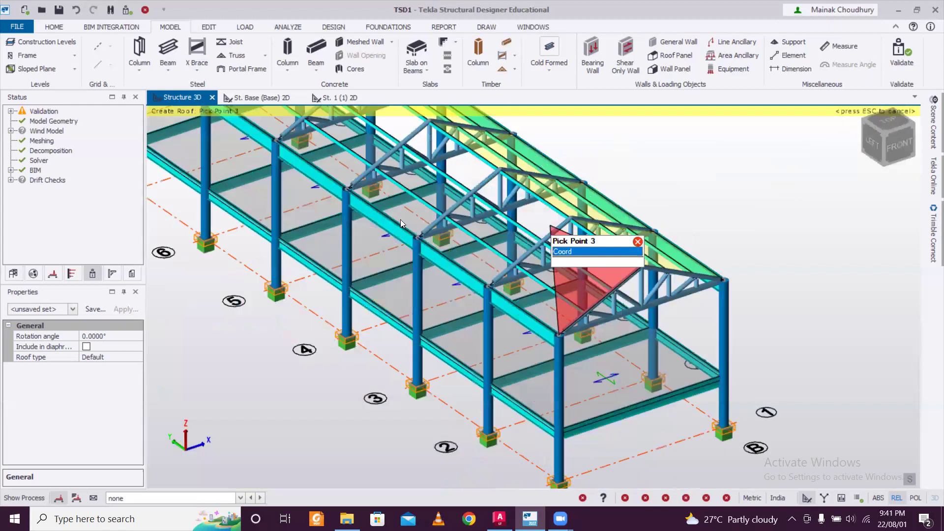
{"action": "scroll", "coordinate": [400, 219], "scroll_direction": "down", "scroll_amount": 2}
{"action": "middle_click_drag", "start_coordinate": [400, 219], "coordinate": [456, 337]}
{"action": "scroll", "coordinate": [463, 347], "scroll_direction": "up", "scroll_amount": 3}
{"action": "left_click", "coordinate": [460, 332]}
{"action": "left_click", "coordinate": [349, 417]}
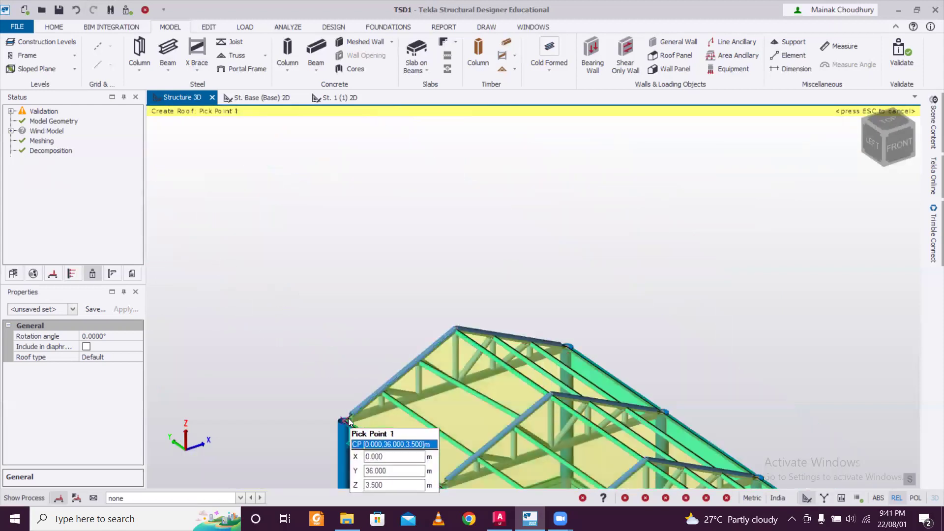
{"action": "scroll", "coordinate": [280, 277], "scroll_direction": "down", "scroll_amount": 4}
{"action": "scroll", "coordinate": [276, 255], "scroll_direction": "down", "scroll_amount": 1}
{"action": "key", "text": "Escape"}
Step: Validate the model with both roof panels in place
{"action": "scroll", "coordinate": [413, 246], "scroll_direction": "down", "scroll_amount": 3}
{"action": "right_click_drag", "start_coordinate": [496, 279], "coordinate": [337, 297]}
{"action": "scroll", "coordinate": [405, 375], "scroll_direction": "up", "scroll_amount": 3}
{"action": "right_click_drag", "start_coordinate": [526, 345], "coordinate": [475, 296]}
{"action": "left_click", "coordinate": [903, 50]}
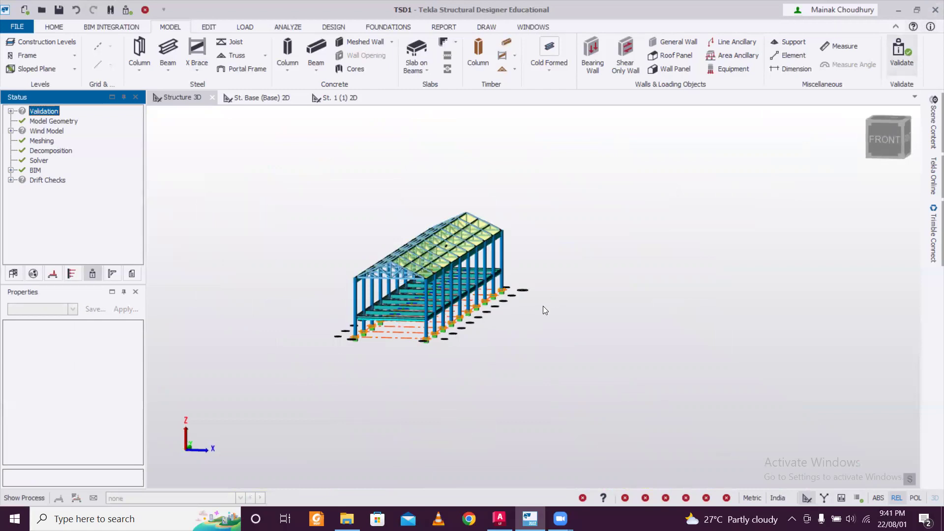
Step: Examine the roof panels, trusses, columns and floor of the 3D structure from close up and at full extent
{"action": "scroll", "coordinate": [544, 307], "scroll_direction": "up", "scroll_amount": 3}
{"action": "right_click_drag", "start_coordinate": [556, 301], "coordinate": [480, 309]}
{"action": "middle_click_drag", "start_coordinate": [480, 308], "coordinate": [624, 306]}
{"action": "right_click_drag", "start_coordinate": [624, 307], "coordinate": [556, 307]}
{"action": "scroll", "coordinate": [201, 311], "scroll_direction": "up", "scroll_amount": 2}
{"action": "middle_click_drag", "start_coordinate": [201, 310], "coordinate": [205, 279]}
{"action": "scroll", "coordinate": [206, 279], "scroll_direction": "down", "scroll_amount": 2}
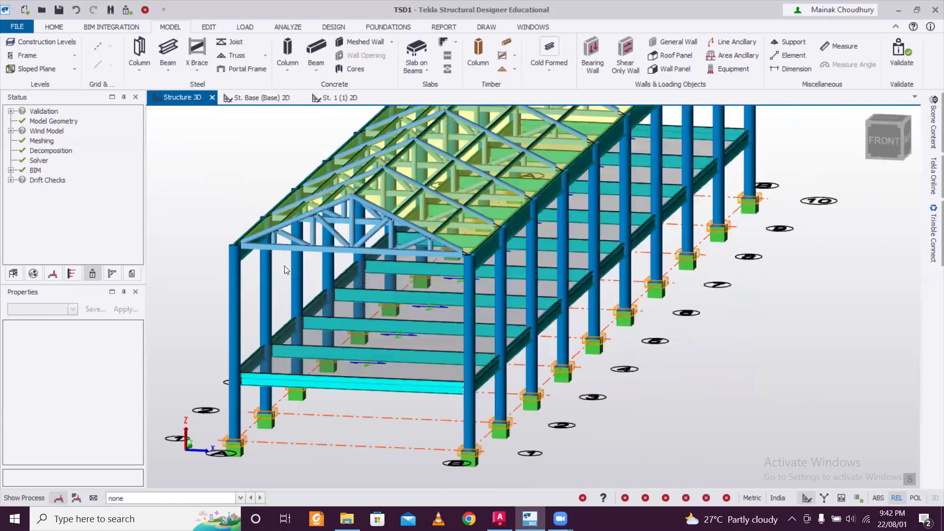
{"action": "scroll", "coordinate": [284, 266], "scroll_direction": "down", "scroll_amount": 3}
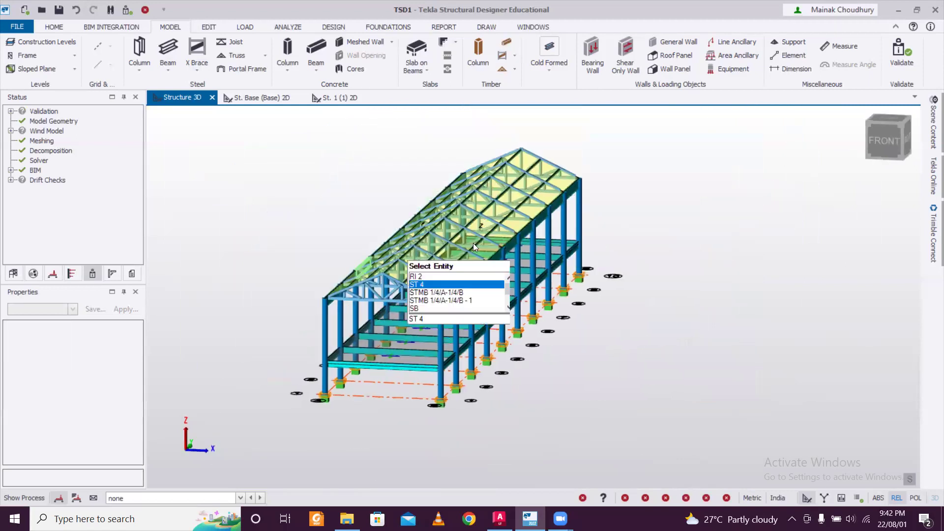
{"action": "middle_click_drag", "start_coordinate": [344, 235], "coordinate": [439, 221]}
{"action": "scroll", "coordinate": [450, 195], "scroll_direction": "up", "scroll_amount": 4}
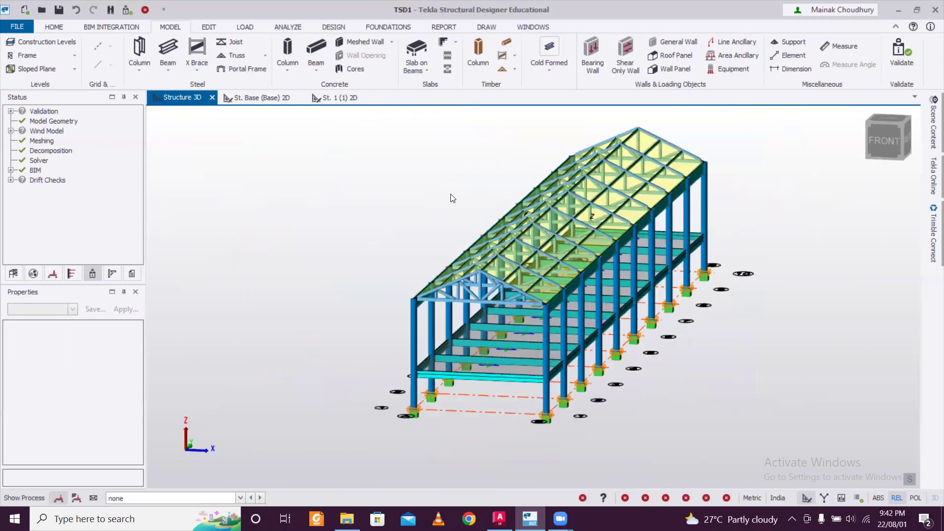
{"action": "scroll", "coordinate": [452, 194], "scroll_direction": "down", "scroll_amount": 5}
{"action": "scroll", "coordinate": [453, 197], "scroll_direction": "up", "scroll_amount": 1}
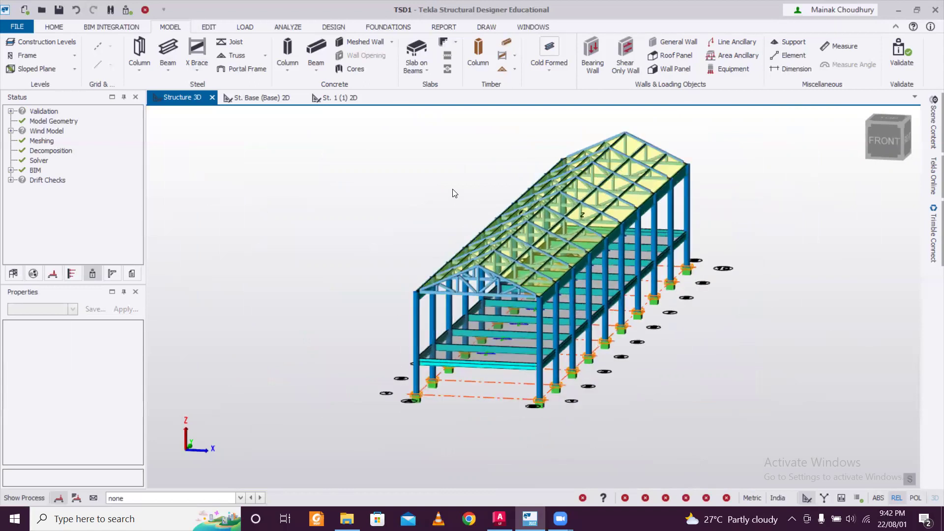
{"action": "middle_click_drag", "start_coordinate": [575, 210], "coordinate": [716, 243]}
{"action": "middle_click_drag", "start_coordinate": [786, 252], "coordinate": [731, 276]}
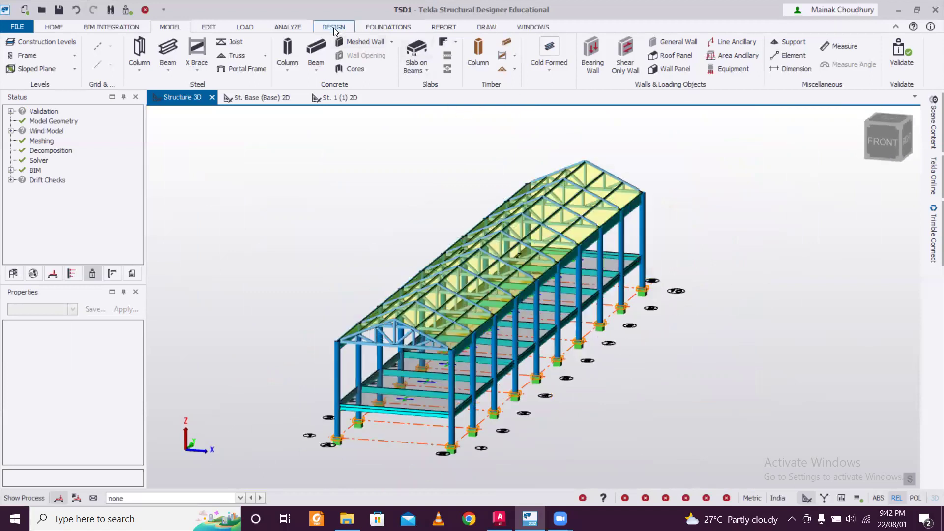
Step: Generate the Operating-scenario design combination 1.5D+1.5L+1.5Lr with the combination generator and accept the loading
{"action": "left_click", "coordinate": [250, 29]}
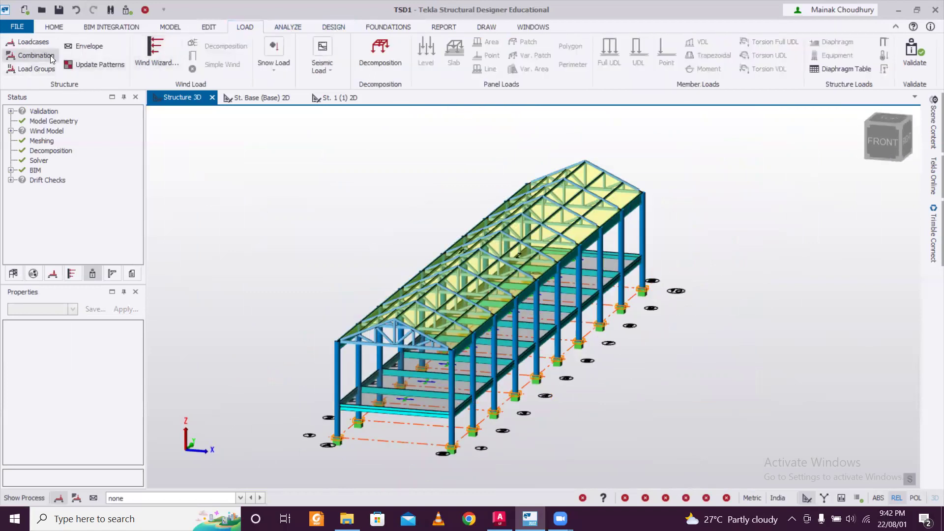
{"action": "left_click", "coordinate": [34, 55]}
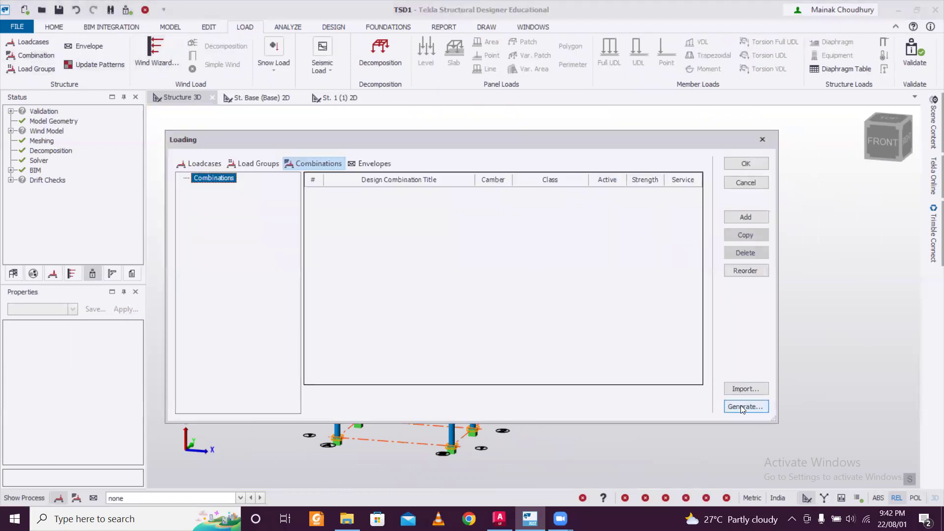
{"action": "left_click", "coordinate": [740, 406]}
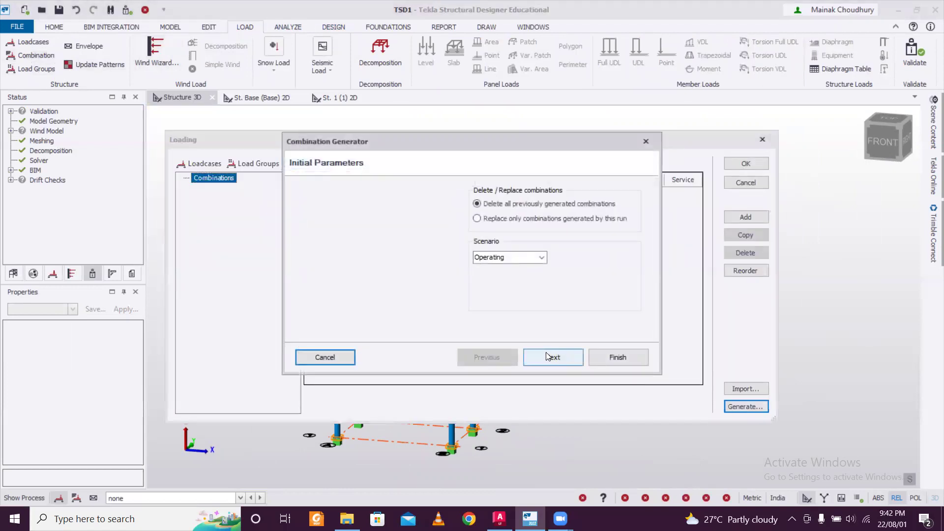
{"action": "left_click", "coordinate": [547, 357]}
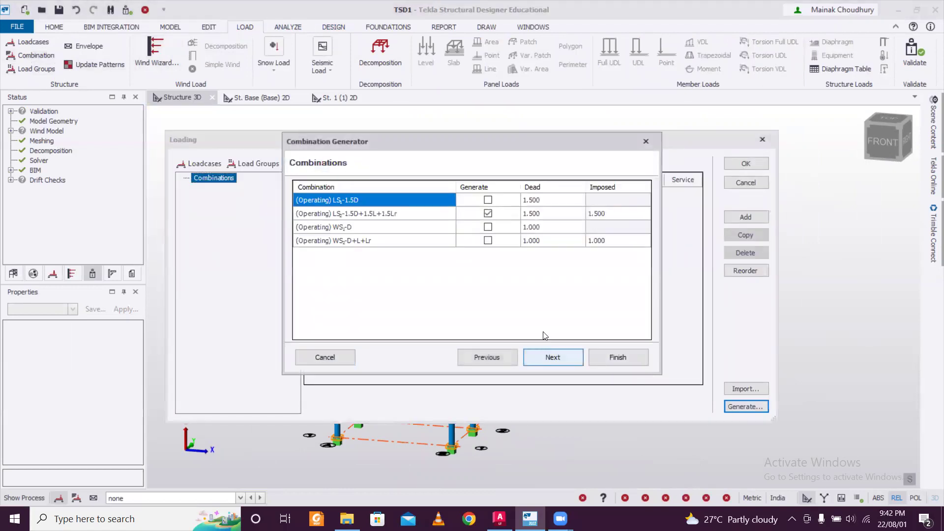
{"action": "left_click", "coordinate": [560, 355]}
{"action": "left_click", "coordinate": [560, 356]}
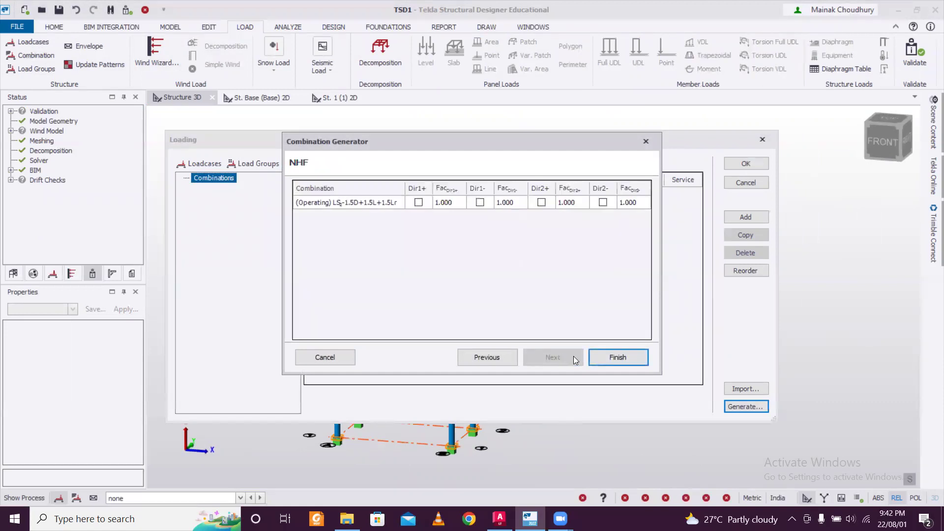
{"action": "left_click", "coordinate": [616, 357]}
{"action": "left_click", "coordinate": [750, 163]}
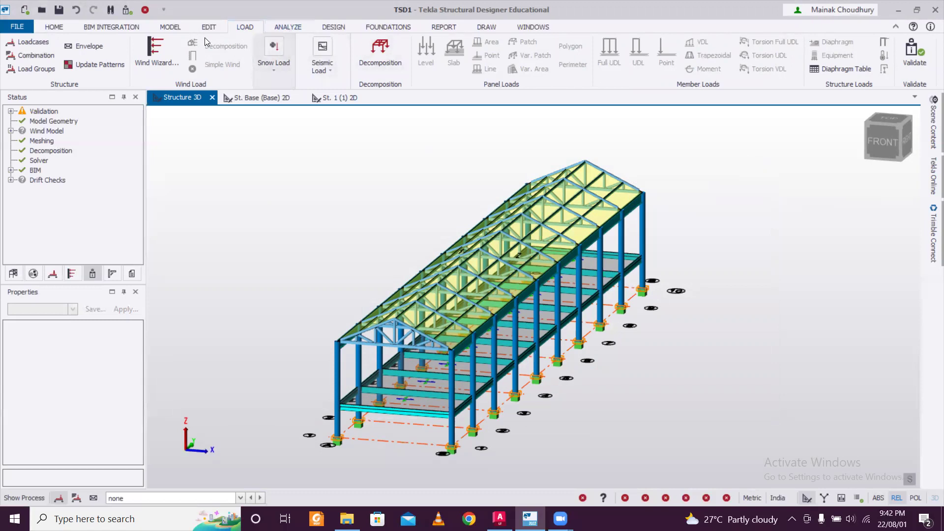
Step: Run Design All (Static) for the whole structure
{"action": "left_click", "coordinate": [330, 29]}
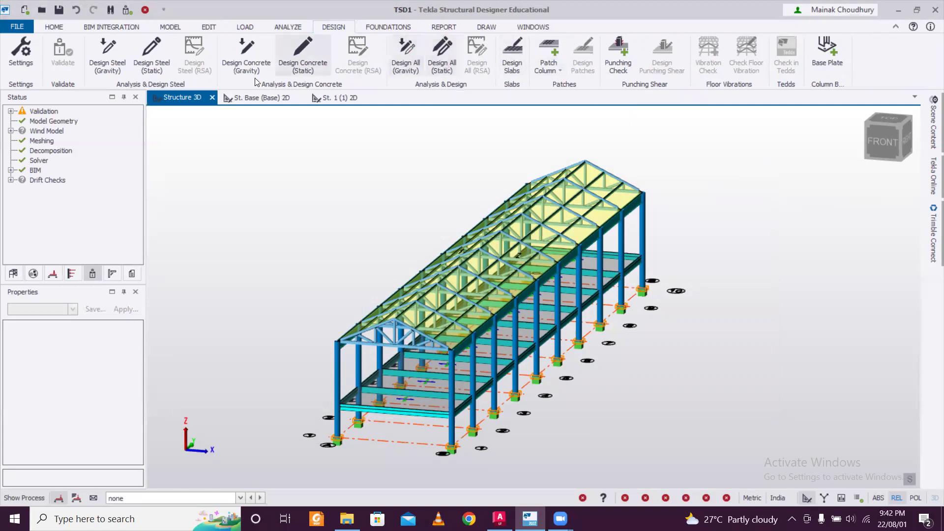
{"action": "left_click", "coordinate": [432, 62]}
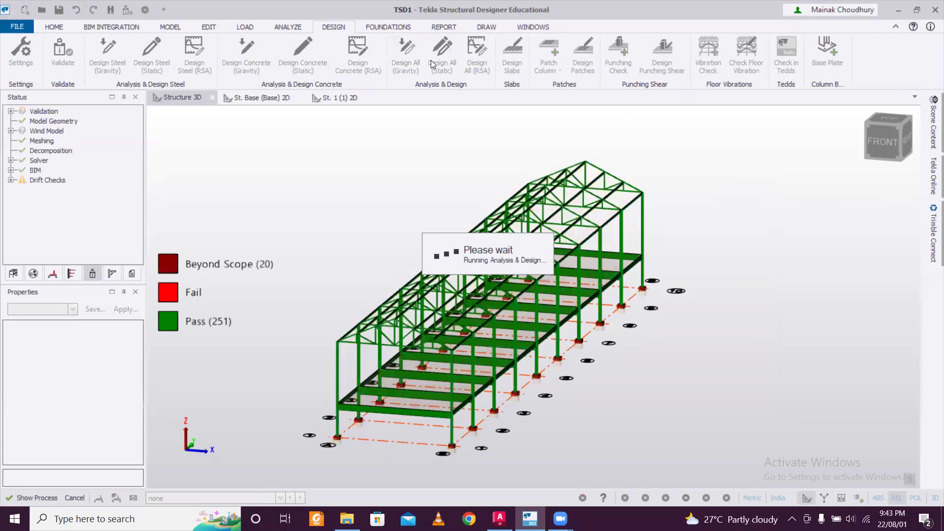
Step: Examine the colour-coded design status of the columns, beams, trusses and bases, and close the status display
{"action": "scroll", "coordinate": [555, 294], "scroll_direction": "up", "scroll_amount": 2}
{"action": "right_click_drag", "start_coordinate": [758, 271], "coordinate": [803, 254]}
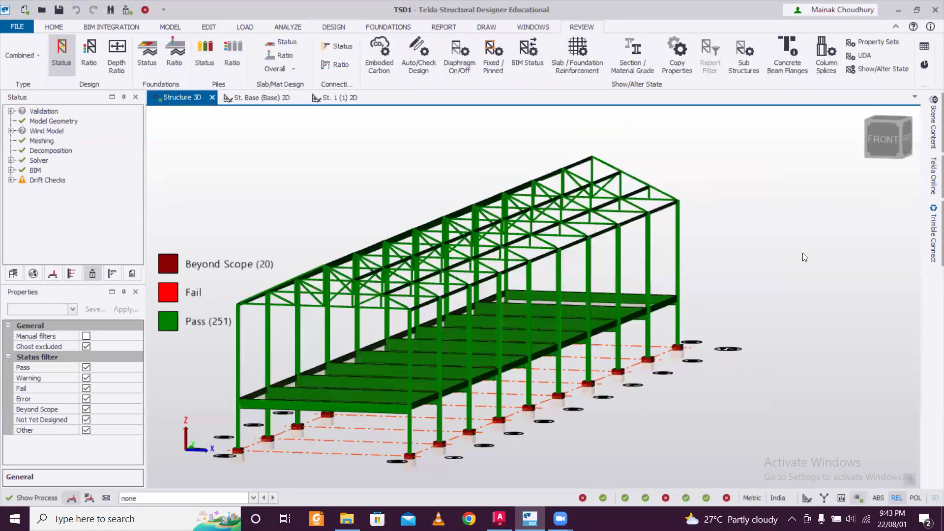
{"action": "middle_click_drag", "start_coordinate": [814, 273], "coordinate": [740, 270]}
{"action": "scroll", "coordinate": [739, 252], "scroll_direction": "up", "scroll_amount": 2}
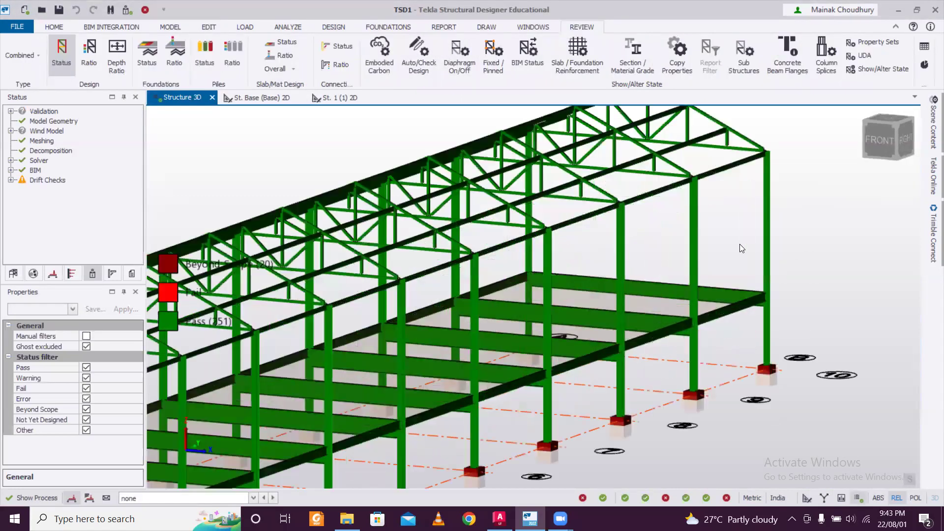
{"action": "scroll", "coordinate": [731, 230], "scroll_direction": "up", "scroll_amount": 2}
{"action": "scroll", "coordinate": [774, 230], "scroll_direction": "down", "scroll_amount": 5}
{"action": "mouse_move", "coordinate": [748, 236]}
{"action": "right_mouse_down"}
{"action": "mouse_move", "coordinate": [819, 245]}
{"action": "mouse_move", "coordinate": [833, 231]}
{"action": "mouse_move", "coordinate": [751, 252]}
{"action": "right_mouse_up"}
{"action": "middle_click_drag", "start_coordinate": [751, 252], "coordinate": [655, 257]}
{"action": "right_click_drag", "start_coordinate": [563, 275], "coordinate": [575, 292]}
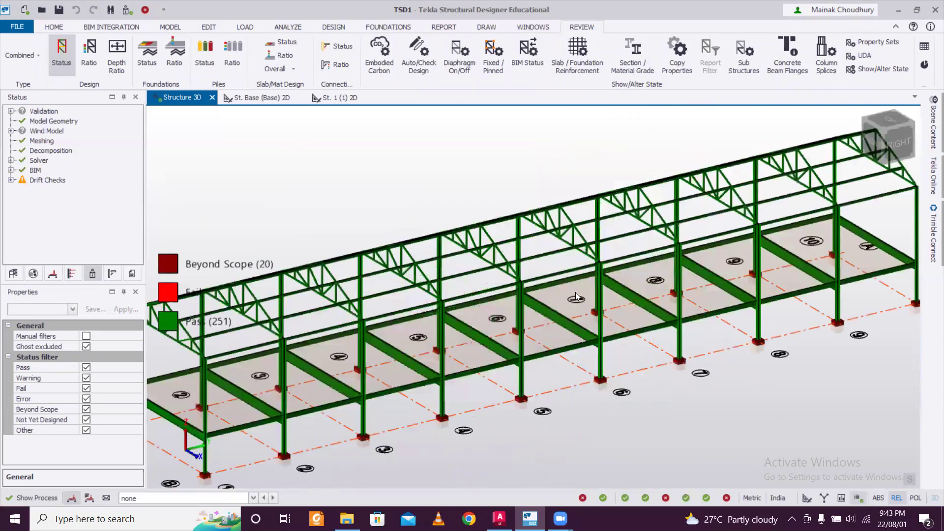
{"action": "middle_click_drag", "start_coordinate": [686, 294], "coordinate": [601, 259]}
{"action": "key", "text": "Escape"}
Step: Inspect the designed 3D structure from both long sides, checking the columns, floor slabs and roof trusses
{"action": "scroll", "coordinate": [655, 228], "scroll_direction": "down", "scroll_amount": 5}
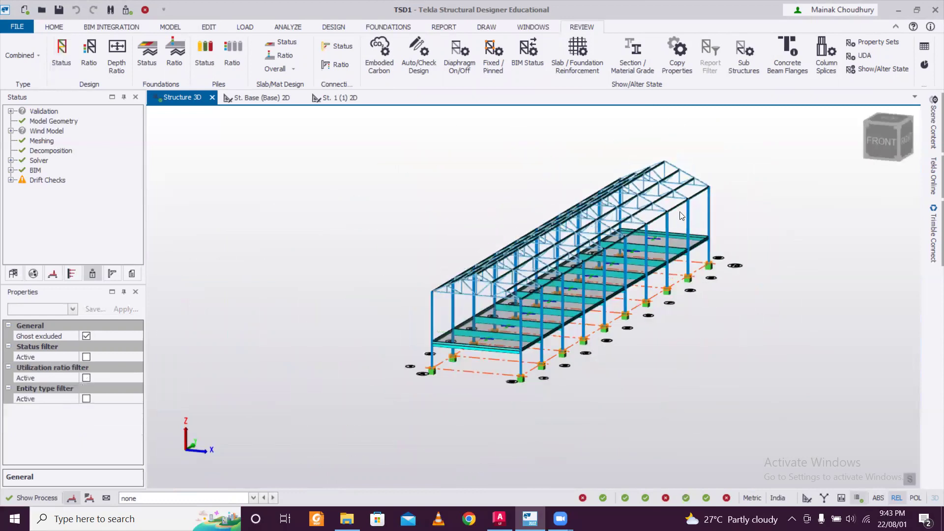
{"action": "middle_click_drag", "start_coordinate": [681, 216], "coordinate": [721, 255]}
{"action": "scroll", "coordinate": [664, 300], "scroll_direction": "up", "scroll_amount": 3}
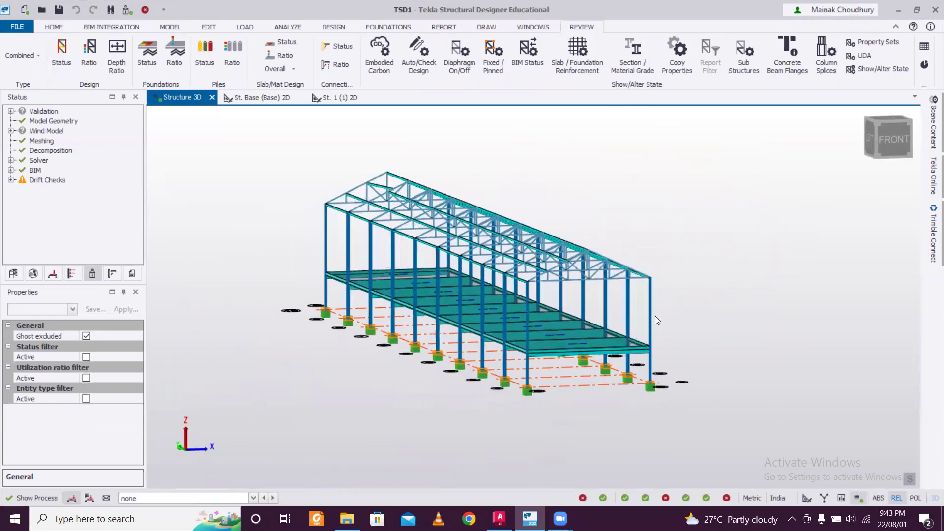
{"action": "scroll", "coordinate": [620, 308], "scroll_direction": "up", "scroll_amount": 2}
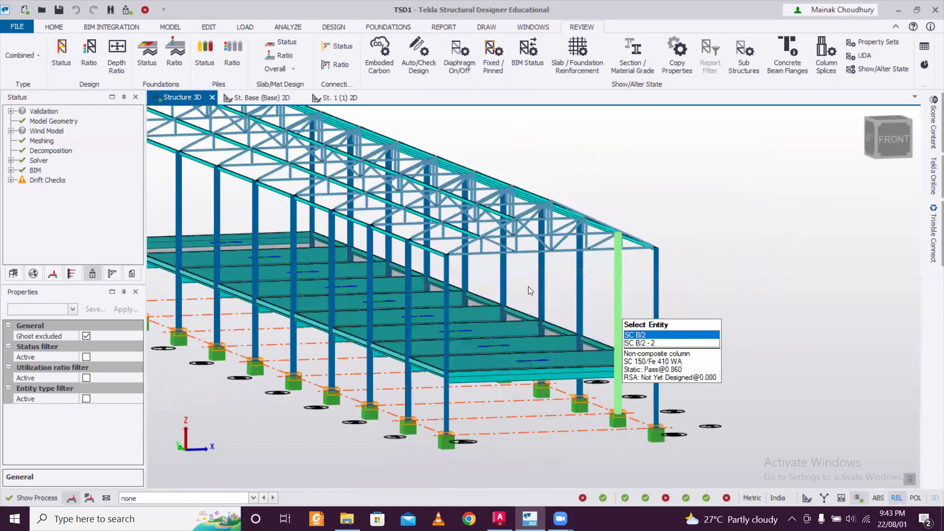
{"action": "scroll", "coordinate": [546, 289], "scroll_direction": "down", "scroll_amount": 3}
{"action": "middle_click_drag", "start_coordinate": [563, 290], "coordinate": [575, 281]}
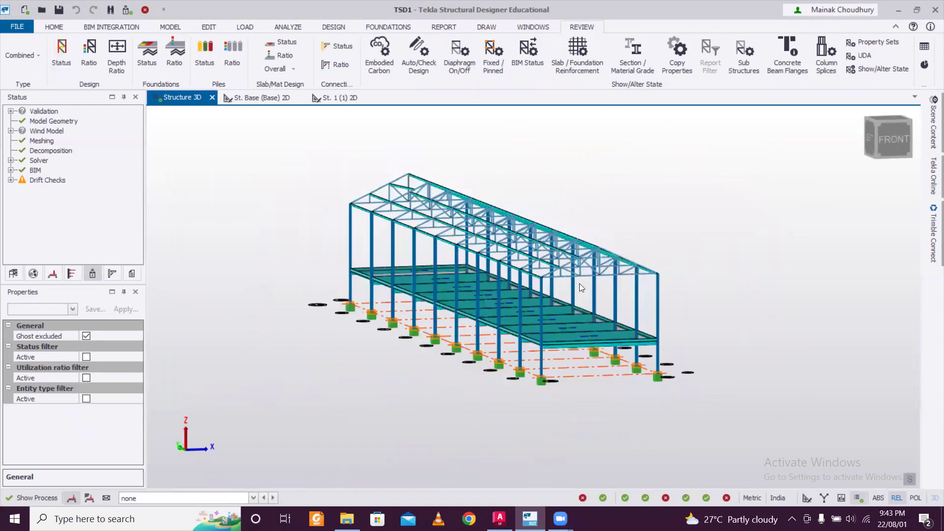
{"action": "scroll", "coordinate": [579, 283], "scroll_direction": "up", "scroll_amount": 2}
{"action": "middle_click_drag", "start_coordinate": [468, 295], "coordinate": [658, 276]}
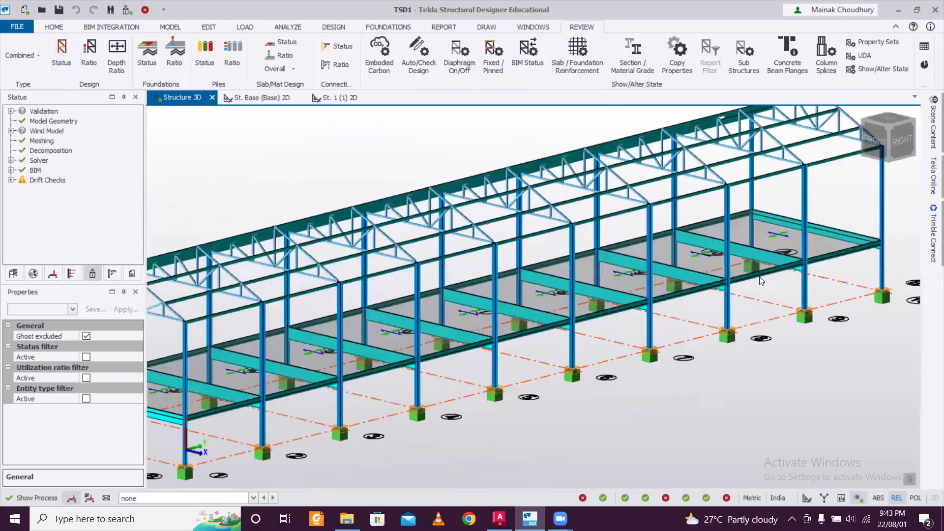
{"action": "scroll", "coordinate": [759, 276], "scroll_direction": "down", "scroll_amount": 3}
{"action": "scroll", "coordinate": [558, 292], "scroll_direction": "up", "scroll_amount": 2}
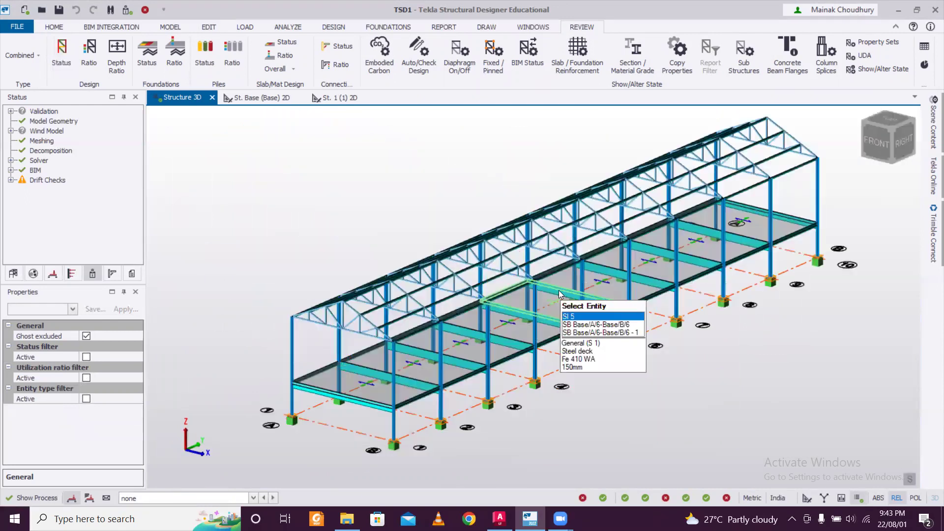
{"action": "scroll", "coordinate": [726, 249], "scroll_direction": "down", "scroll_amount": 2}
{"action": "scroll", "coordinate": [742, 234], "scroll_direction": "down", "scroll_amount": 1}
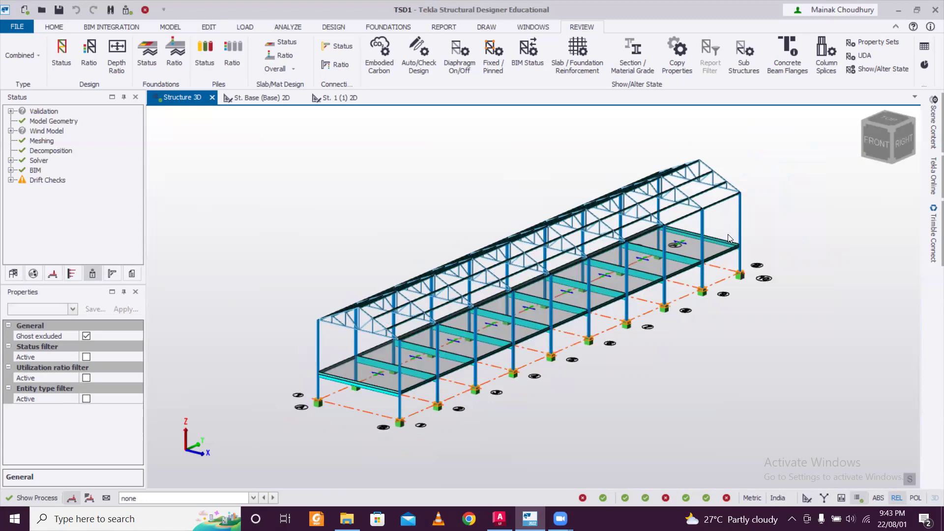
{"action": "scroll", "coordinate": [695, 299], "scroll_direction": "up", "scroll_amount": 1}
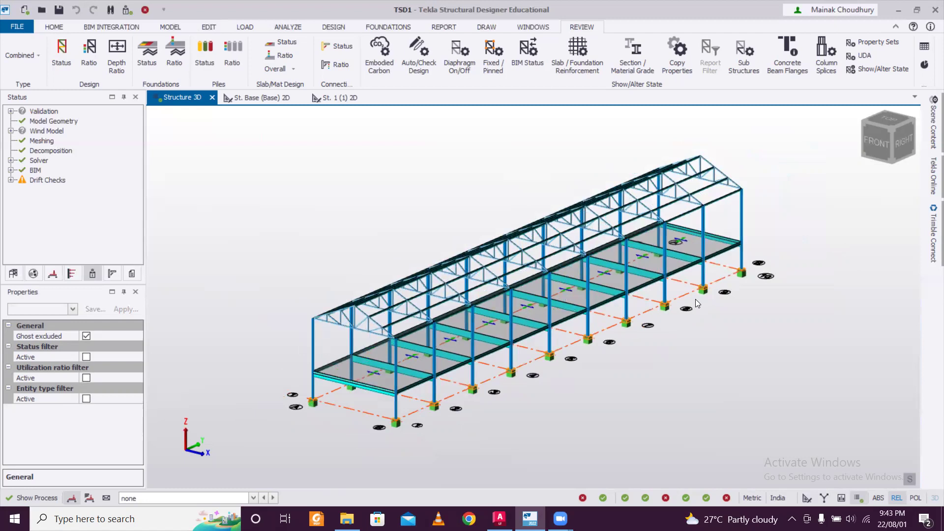
{"action": "scroll", "coordinate": [692, 313], "scroll_direction": "down", "scroll_amount": 4}
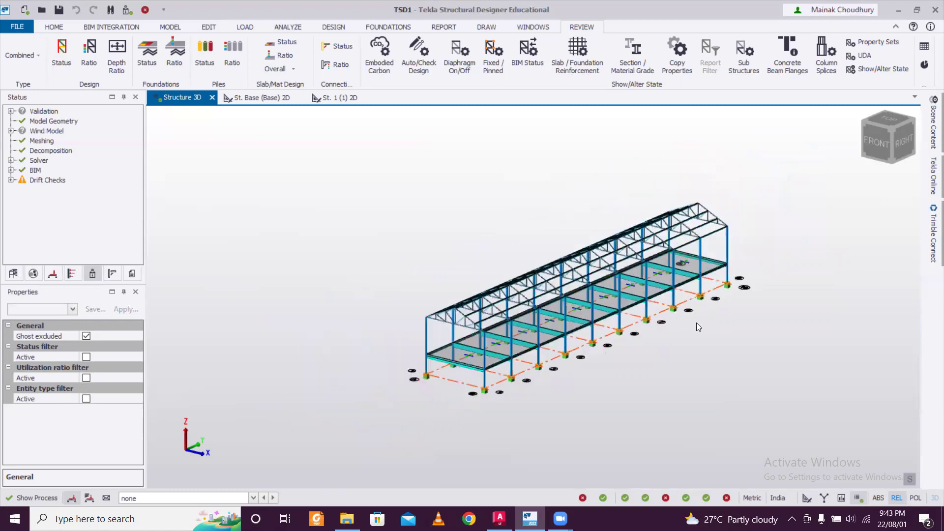
{"action": "scroll", "coordinate": [692, 333], "scroll_direction": "up", "scroll_amount": 5}
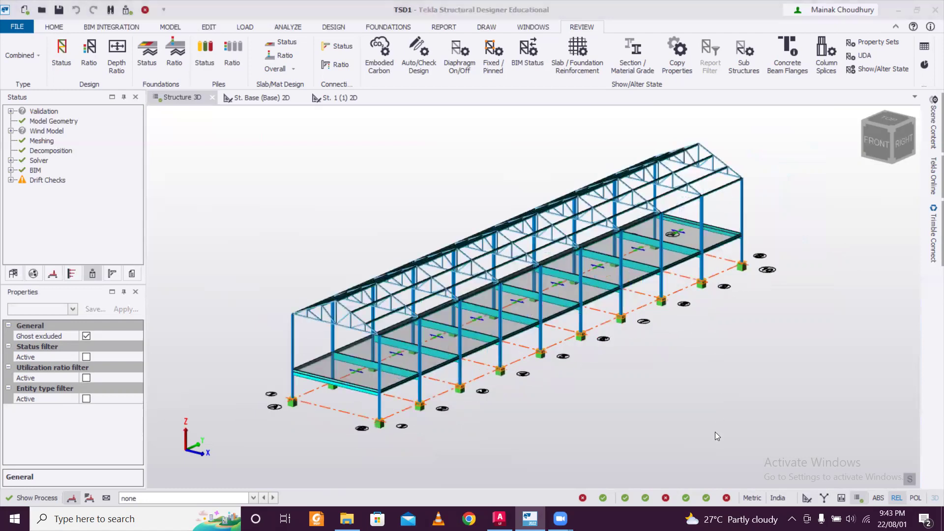